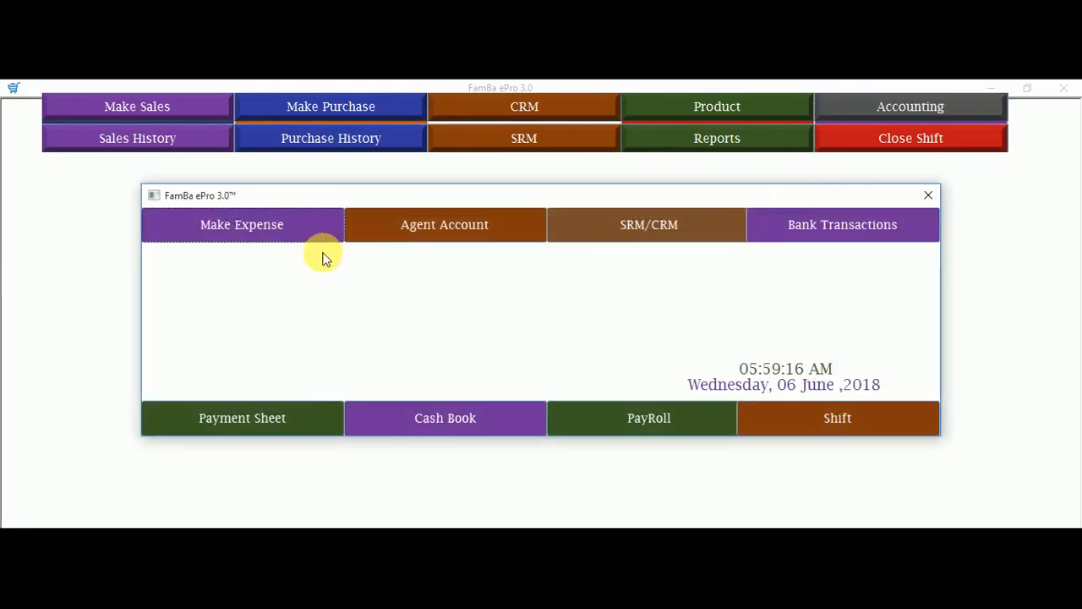
# Start a new expense of type Maintenance with the description "vra power" and an amount of 1000
pyautogui.click(276, 223)
pyautogui.click(473, 307)
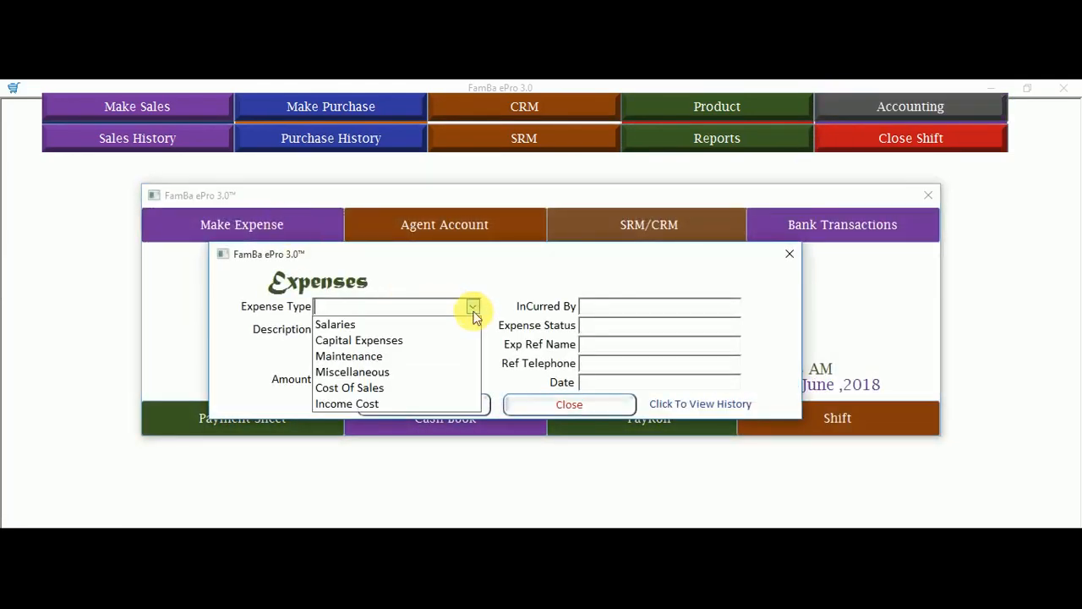
pyautogui.click(393, 355)
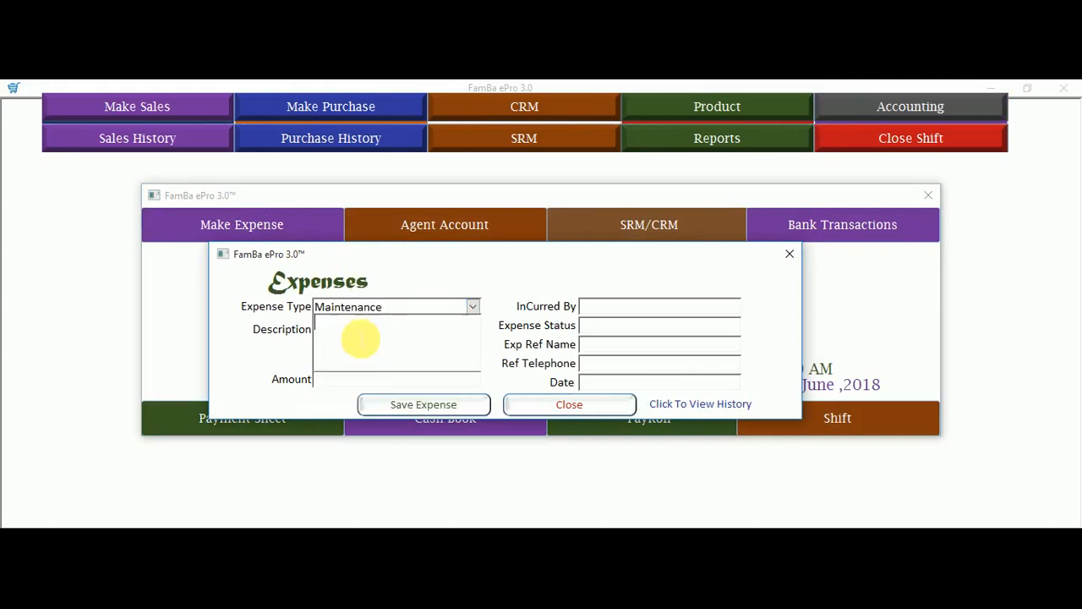
pyautogui.click(366, 353)
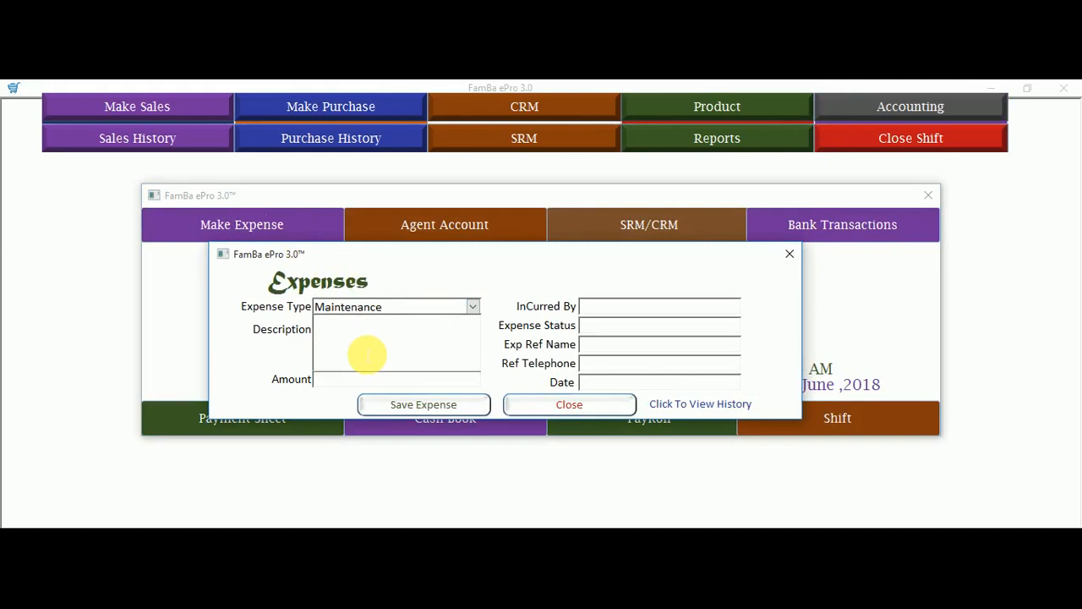
pyautogui.write('Ve')
pyautogui.press('BackSpace')
pyautogui.press('BackSpace')
pyautogui.write('vra power')
pyautogui.click(359, 382)
pyautogui.write('1000')
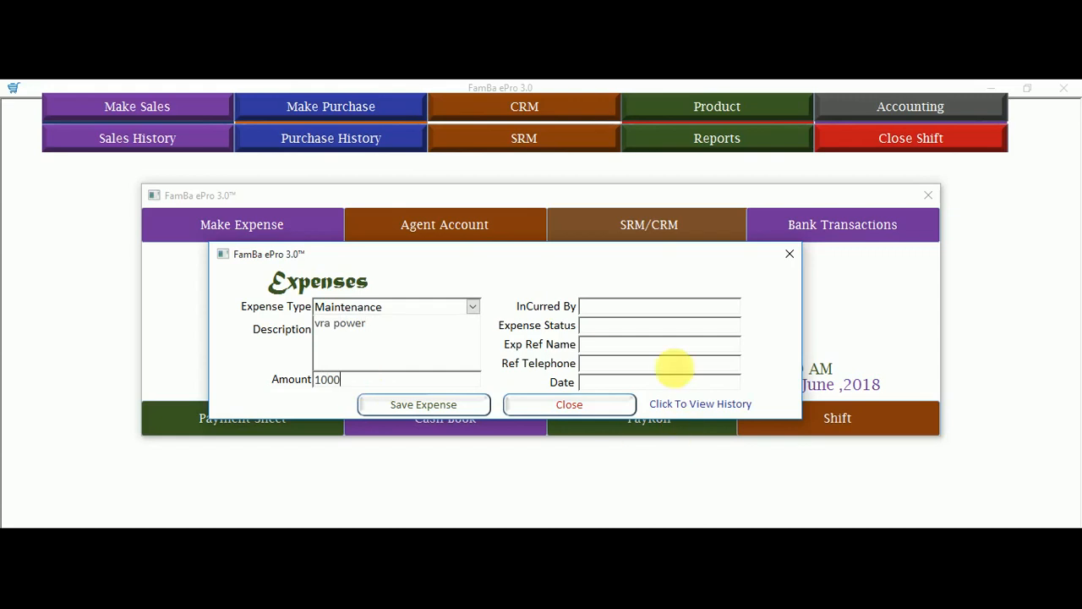
# Complete the expense as incurred by admin with status paid, dated Wednesday, June 6, 2018, and save it
pyautogui.click(642, 307)
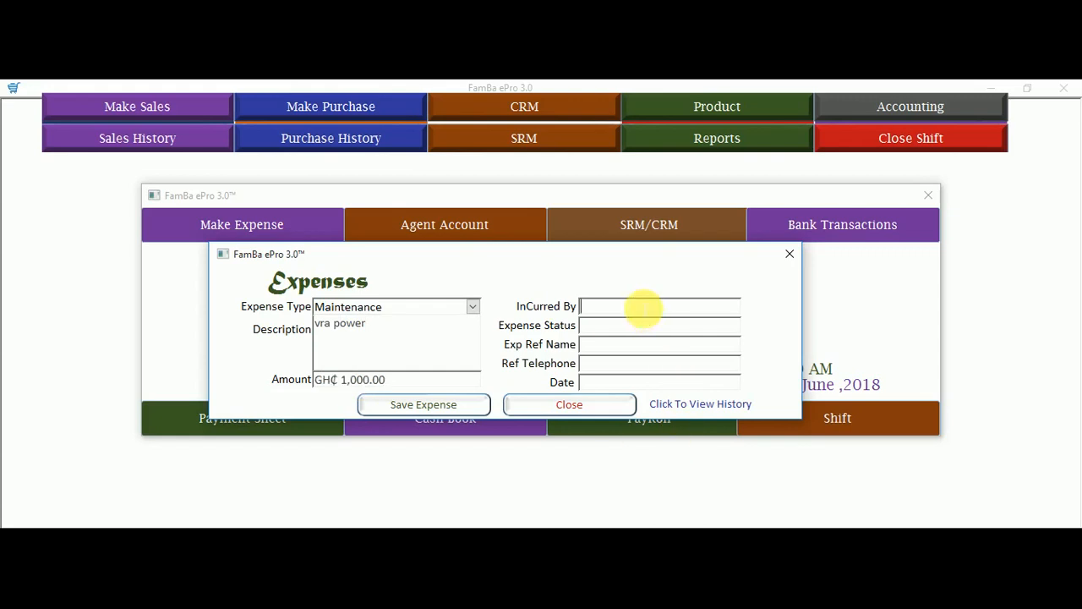
pyautogui.write('ad')
pyautogui.write('min')
pyautogui.write('pa')
pyautogui.write('id')
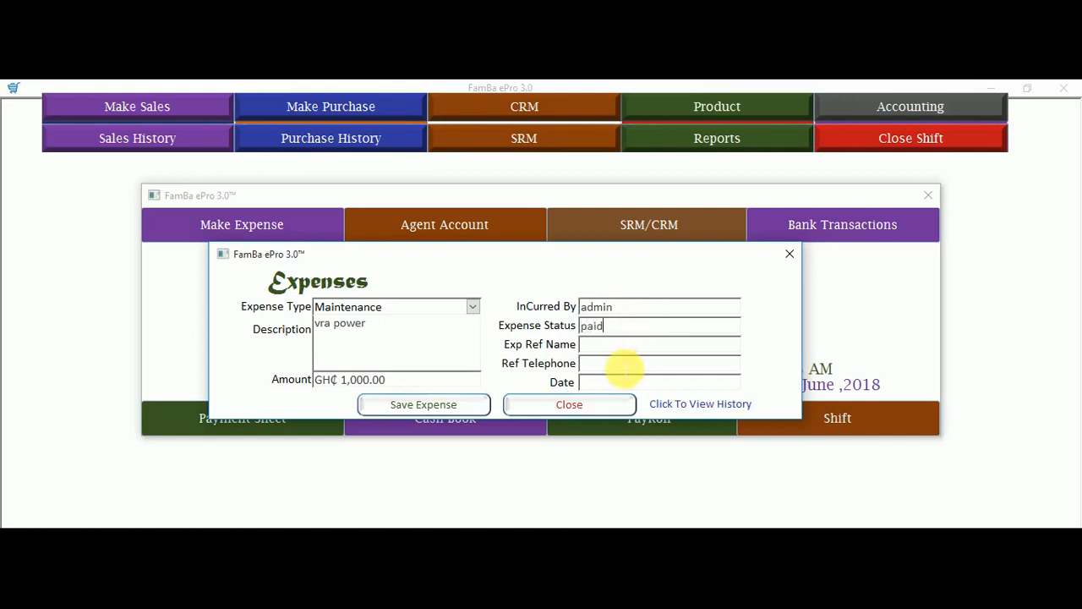
pyautogui.click(749, 379)
pyautogui.click(681, 503)
pyautogui.click(459, 413)
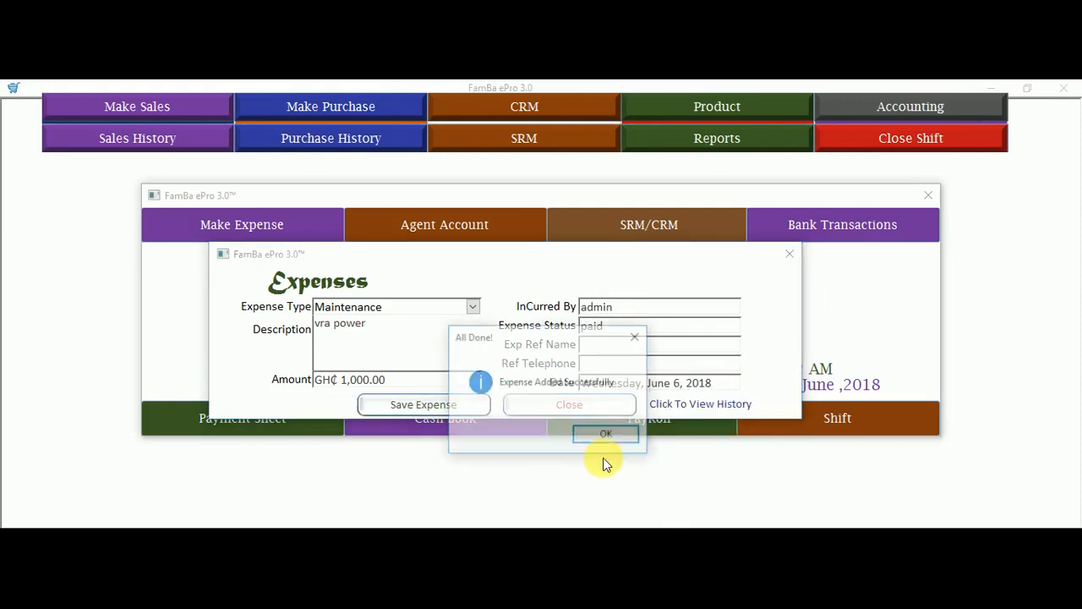
pyautogui.click(620, 442)
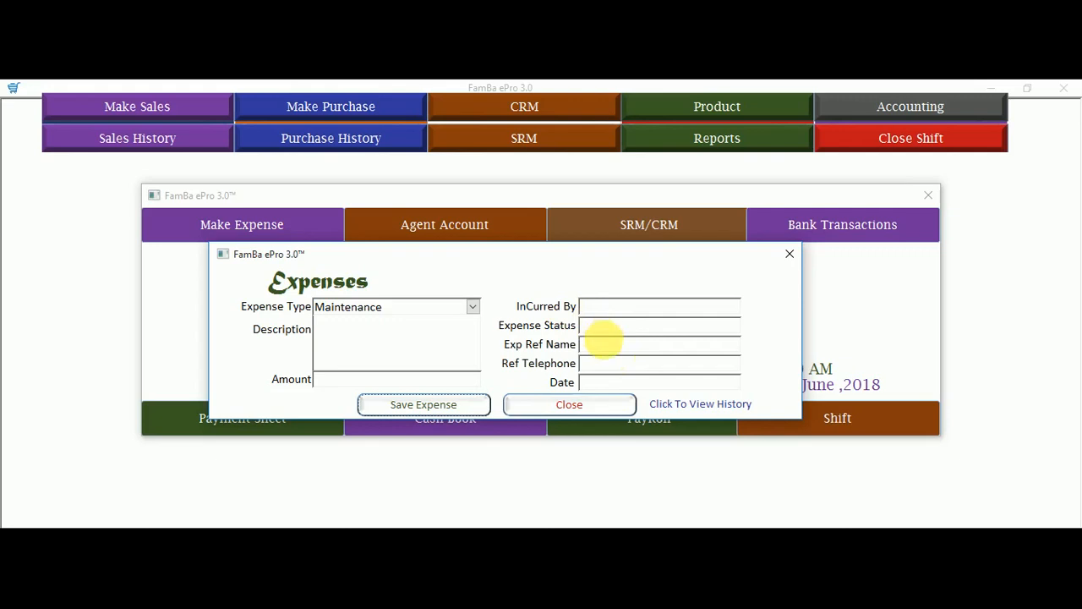
# Review the saved expense in the expense history, and close the history and the expense form
pyautogui.click(610, 345)
pyautogui.click(611, 365)
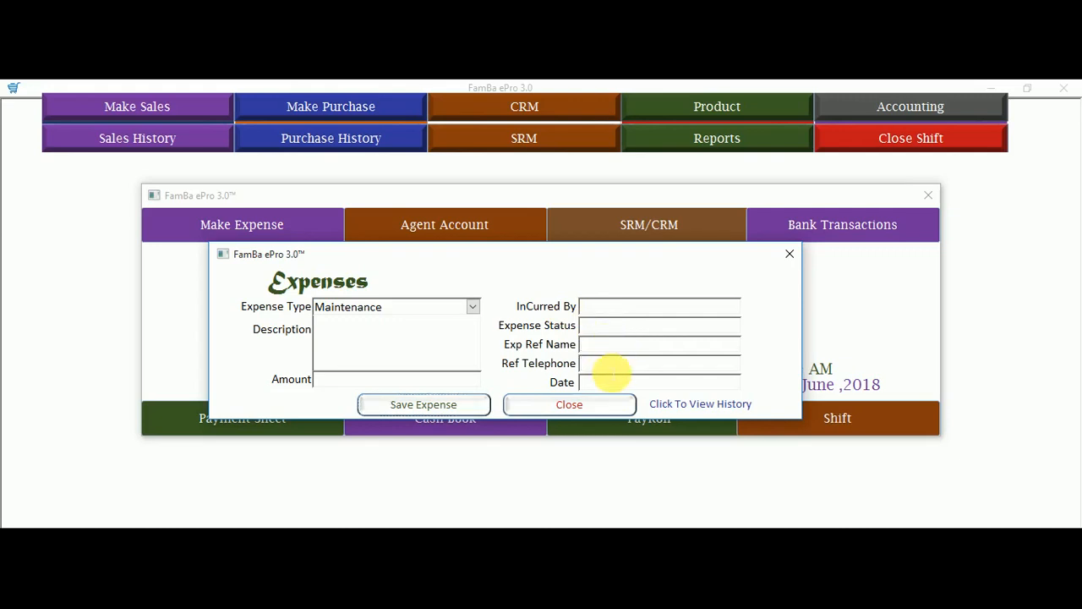
pyautogui.click(677, 409)
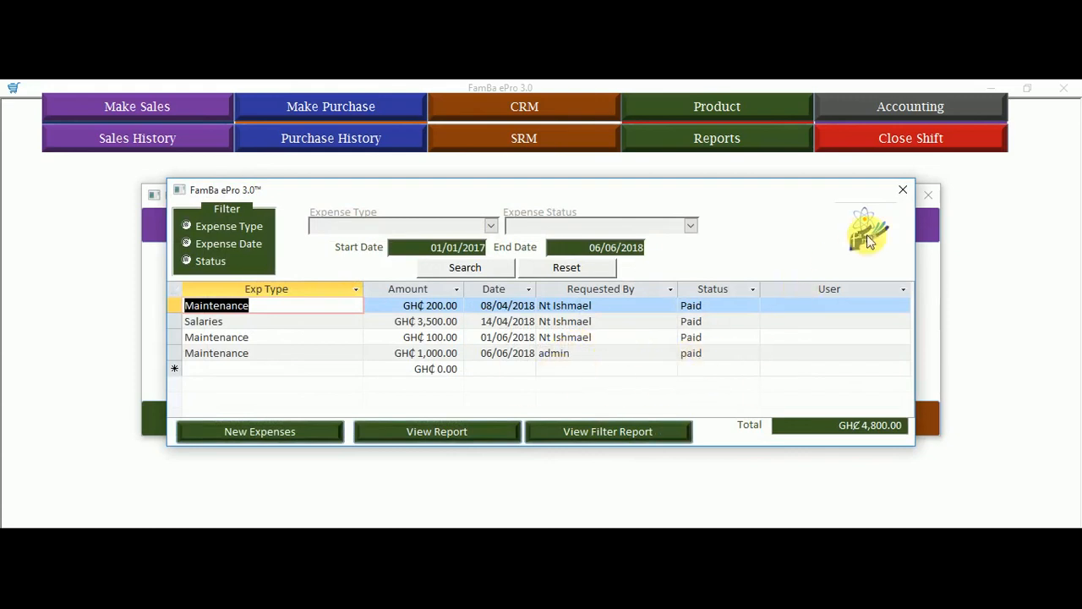
pyautogui.click(902, 189)
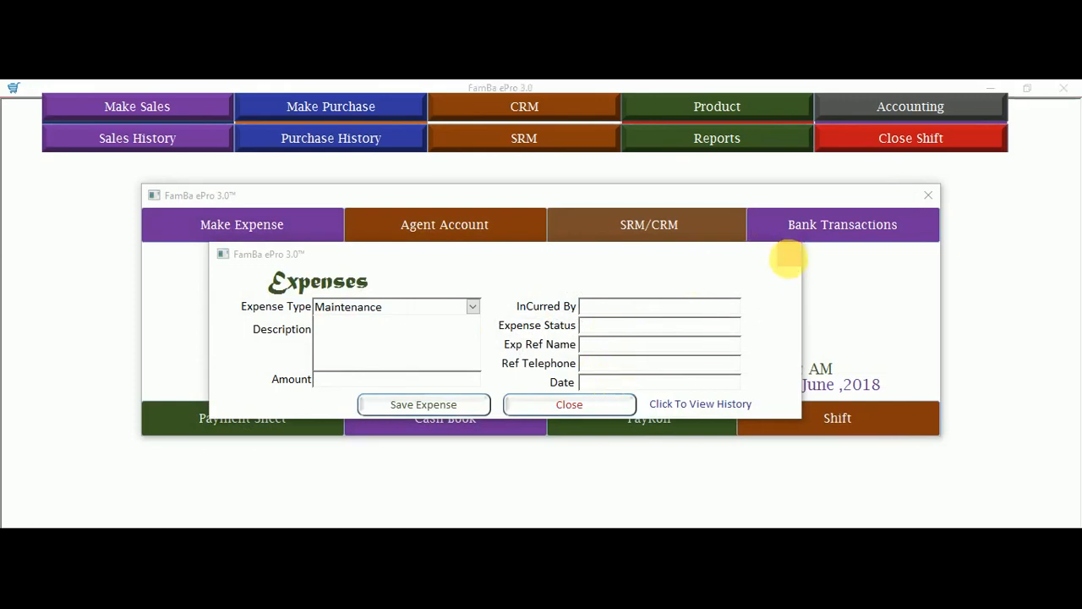
pyautogui.click(789, 254)
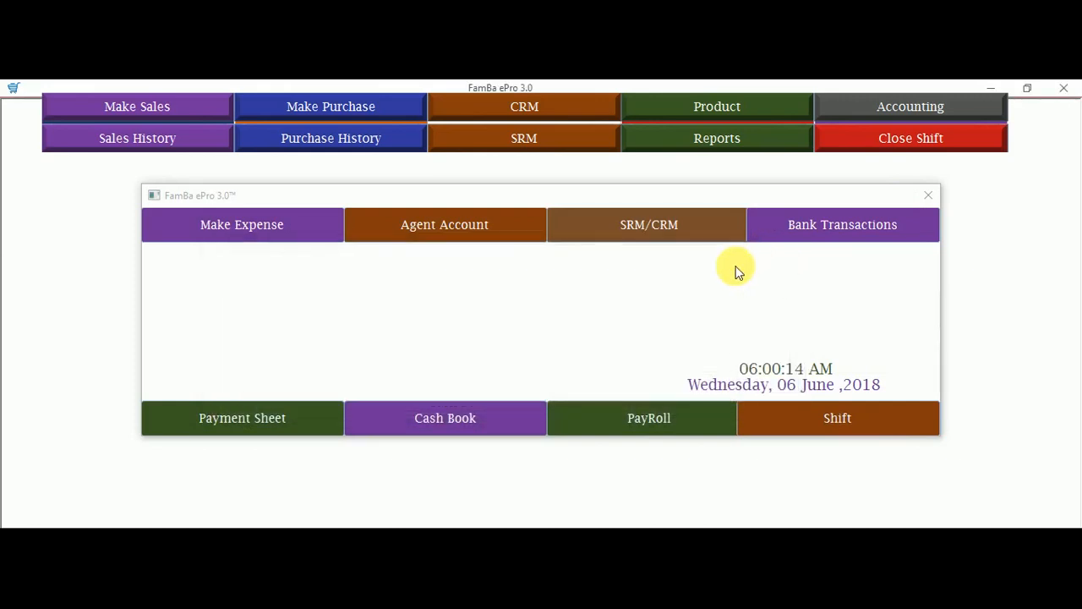
# Start a new agent account transaction for FAMBA TRAINING with an amount of 100
pyautogui.click(475, 225)
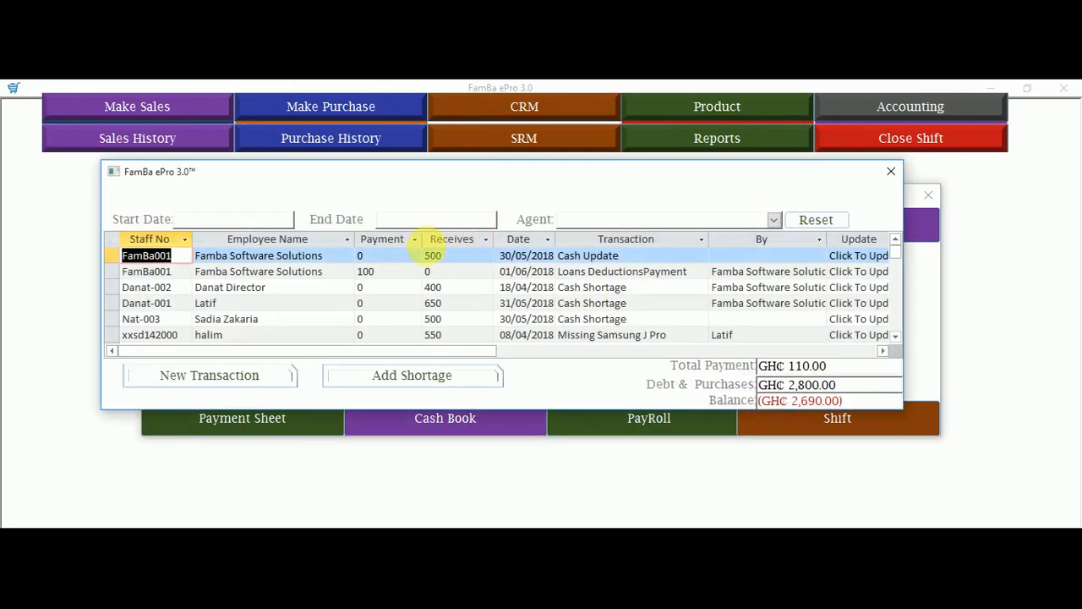
pyautogui.click(218, 380)
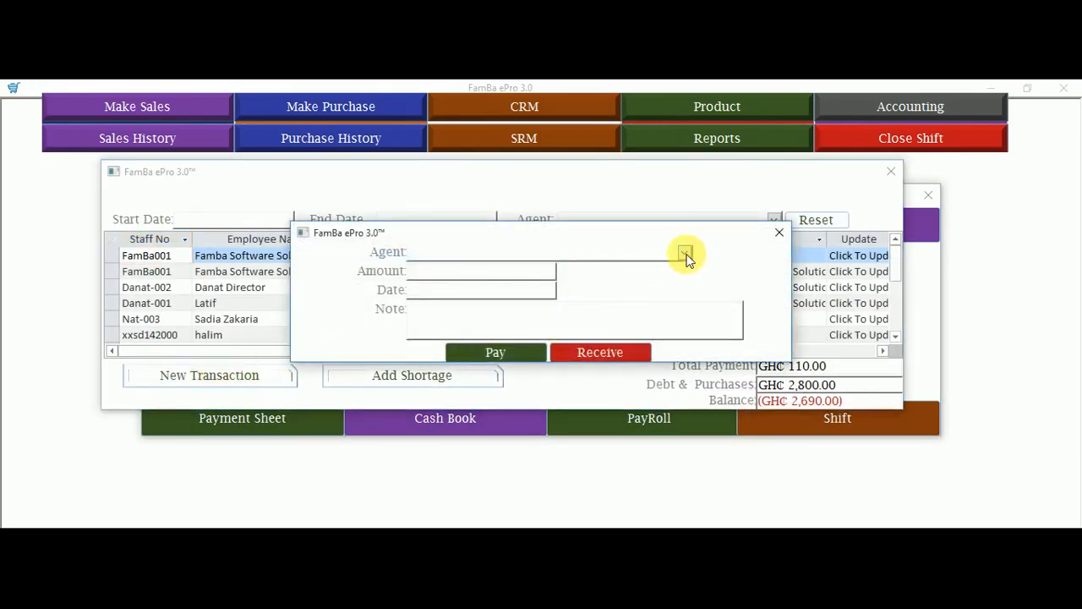
pyautogui.click(654, 180)
pyautogui.click(264, 375)
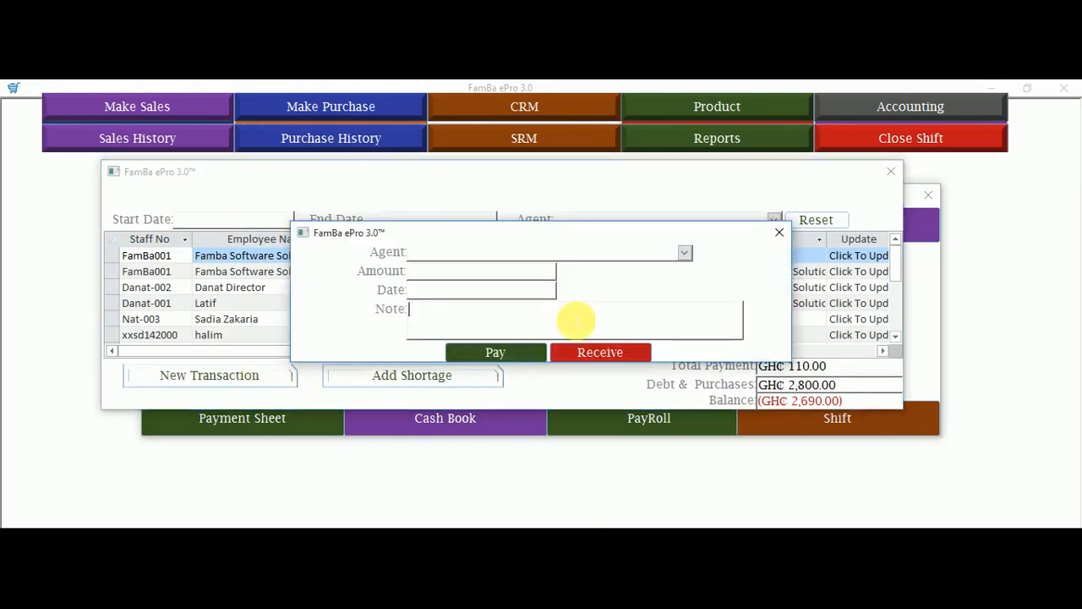
pyautogui.click(684, 252)
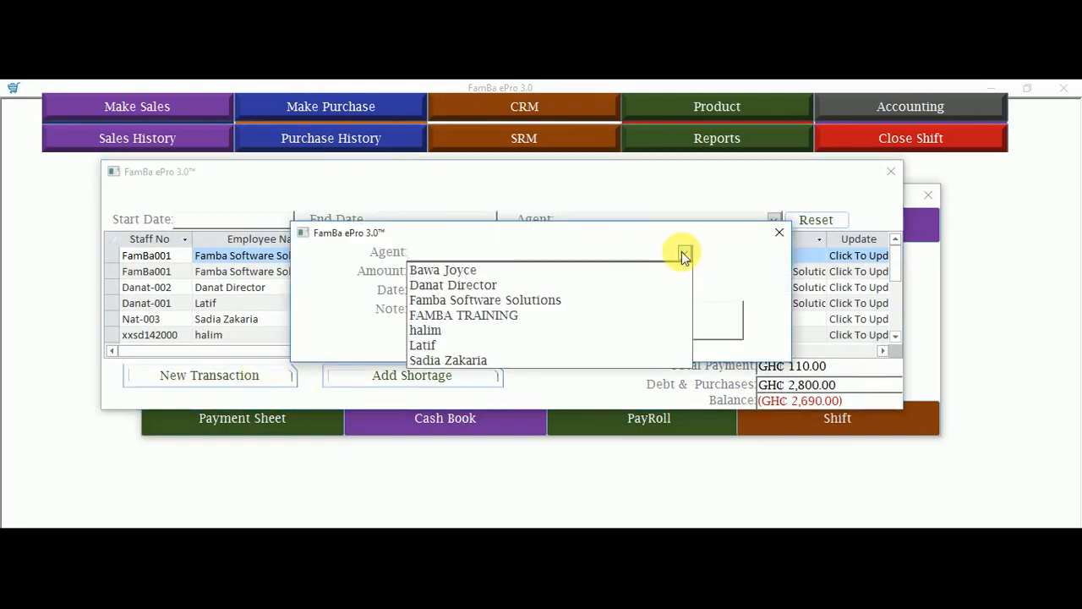
pyautogui.click(464, 315)
pyautogui.click(480, 273)
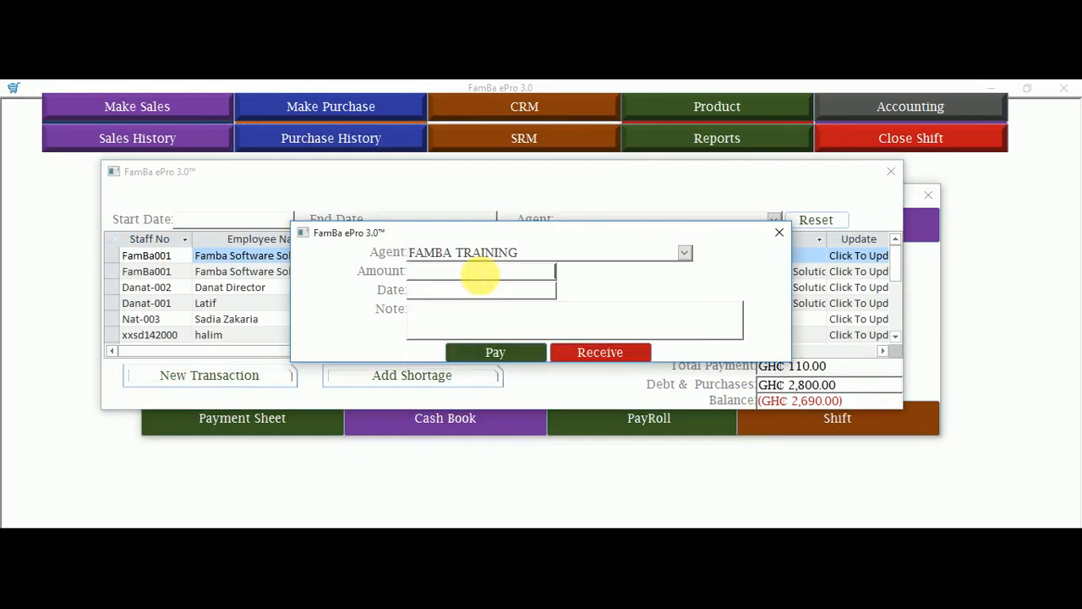
pyautogui.write('100')
# Date the agent transaction 06/06/2018, add the note "Loan" and record it as received
pyautogui.click(484, 288)
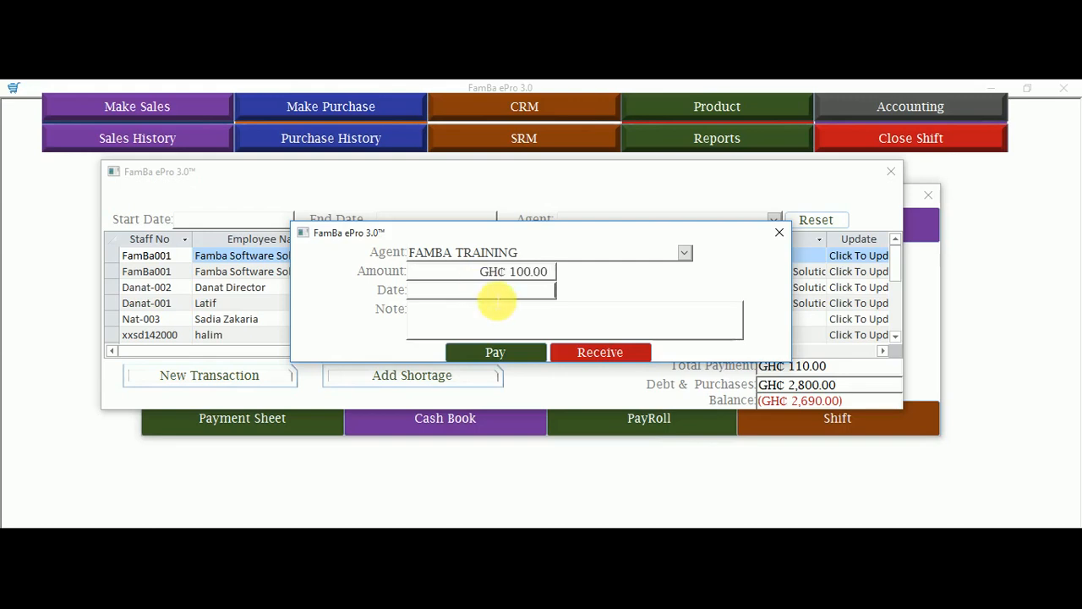
pyautogui.click(564, 289)
pyautogui.click(503, 415)
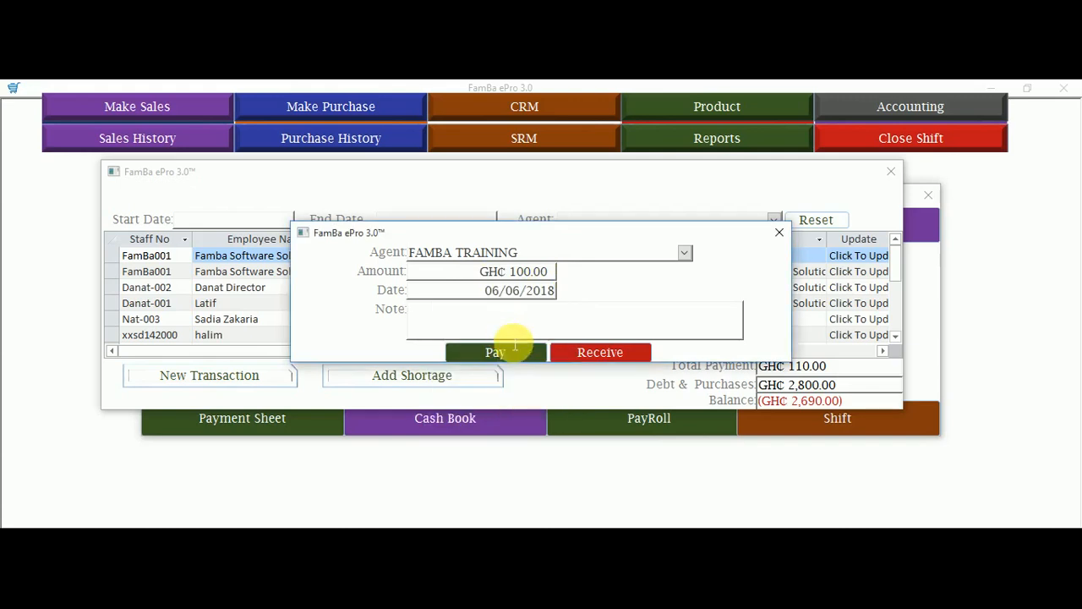
pyautogui.write('Loan')
pyautogui.click(581, 350)
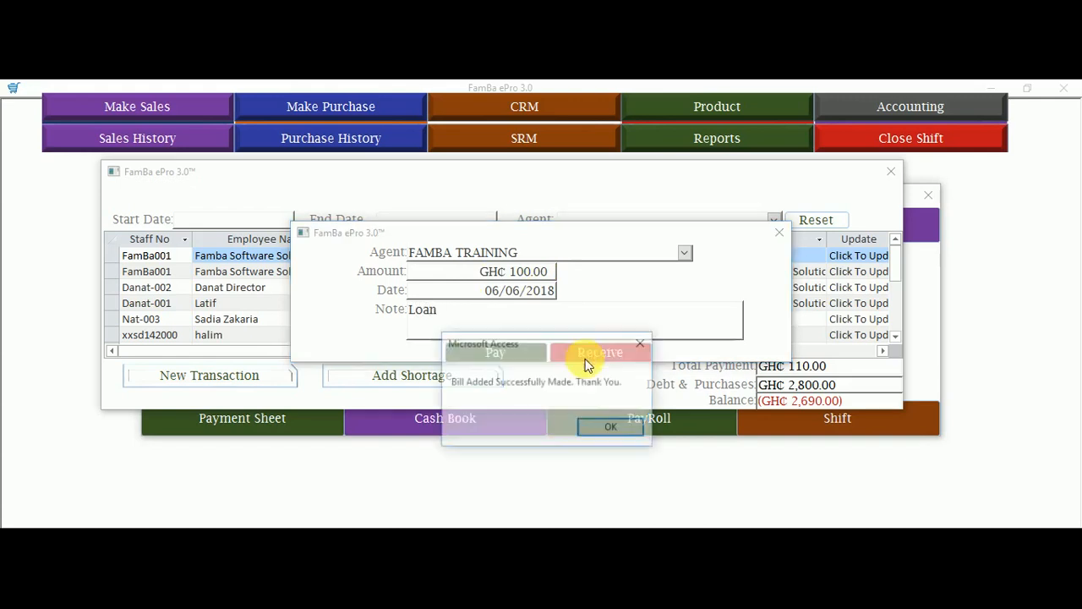
pyautogui.click(596, 426)
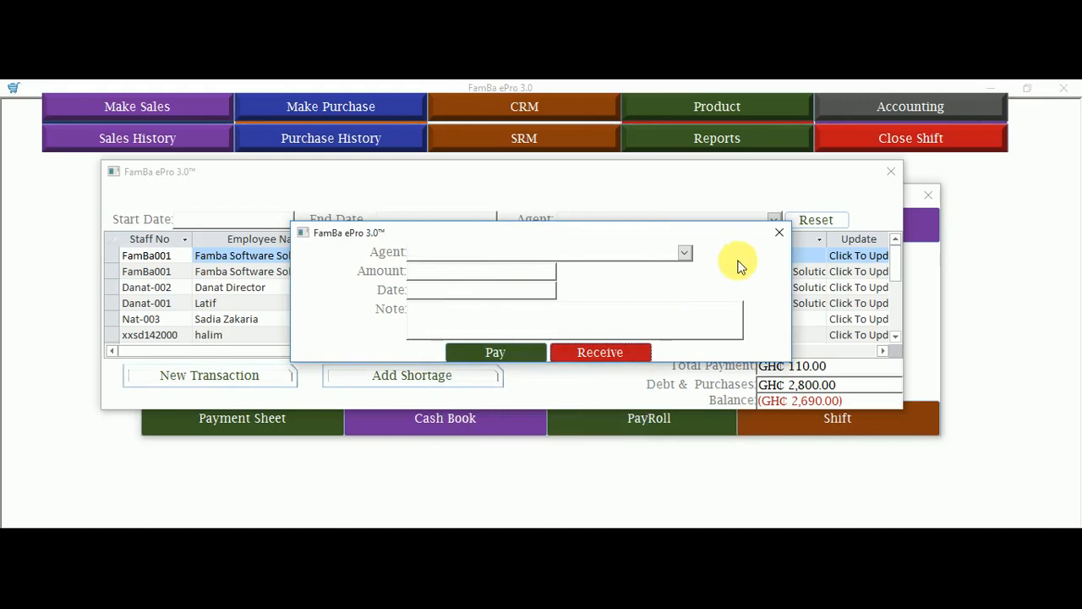
# Leave the transaction form and filter the agent account list to FAMBA TRAINING
pyautogui.click(777, 233)
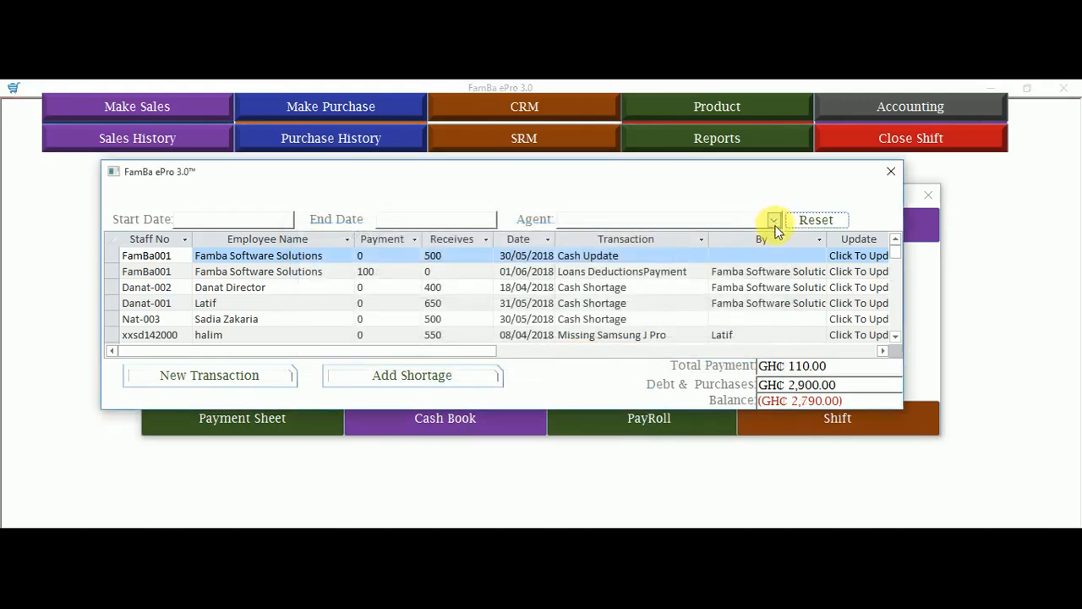
pyautogui.click(774, 221)
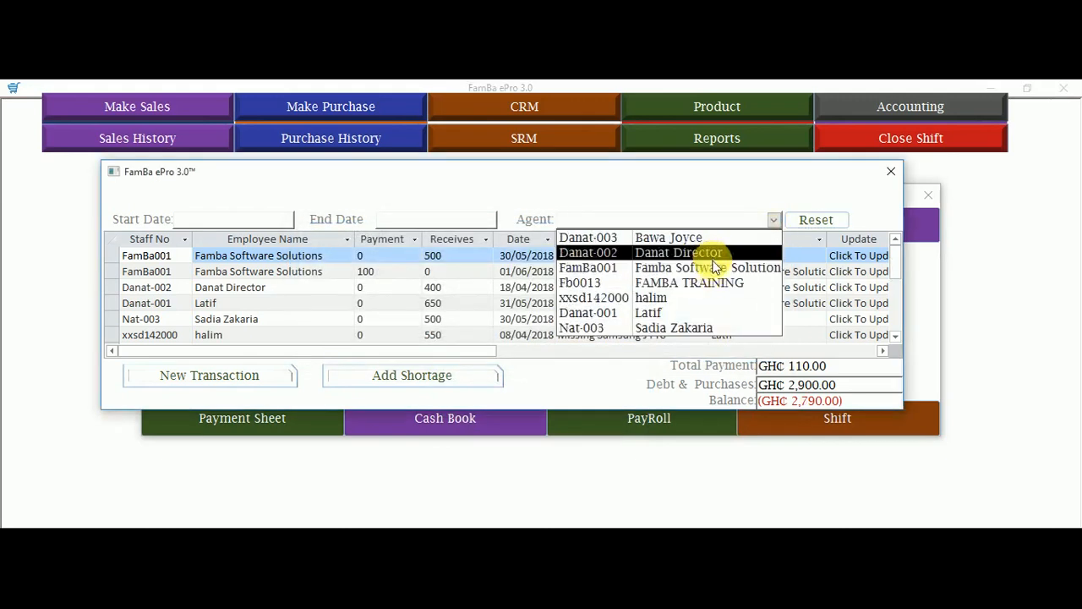
pyautogui.click(714, 283)
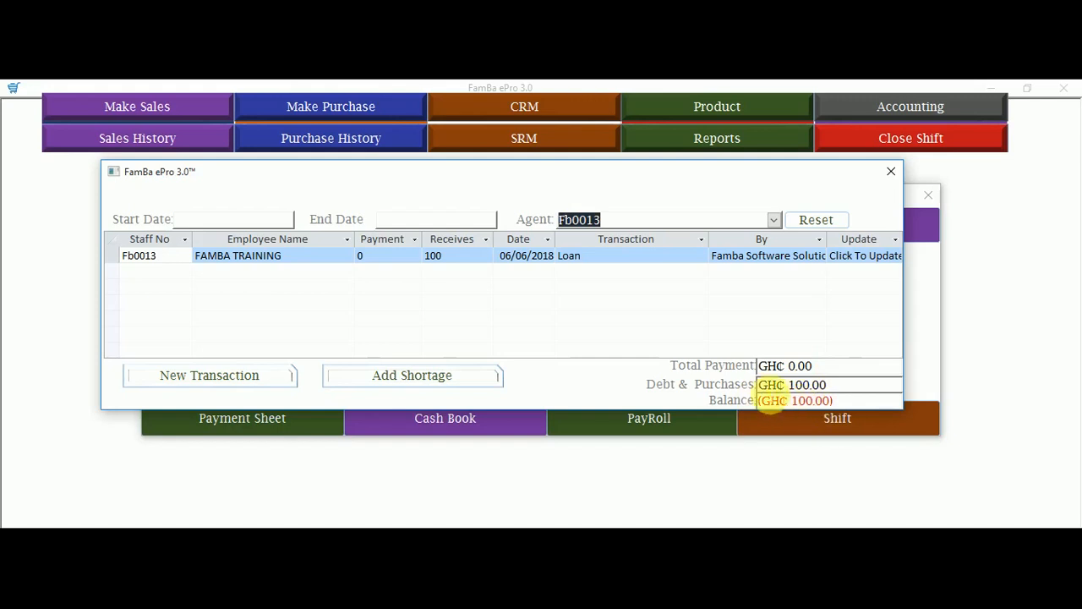
# Start another agent transaction for FAMBA TRAINING with an amount of 50
pyautogui.click(283, 377)
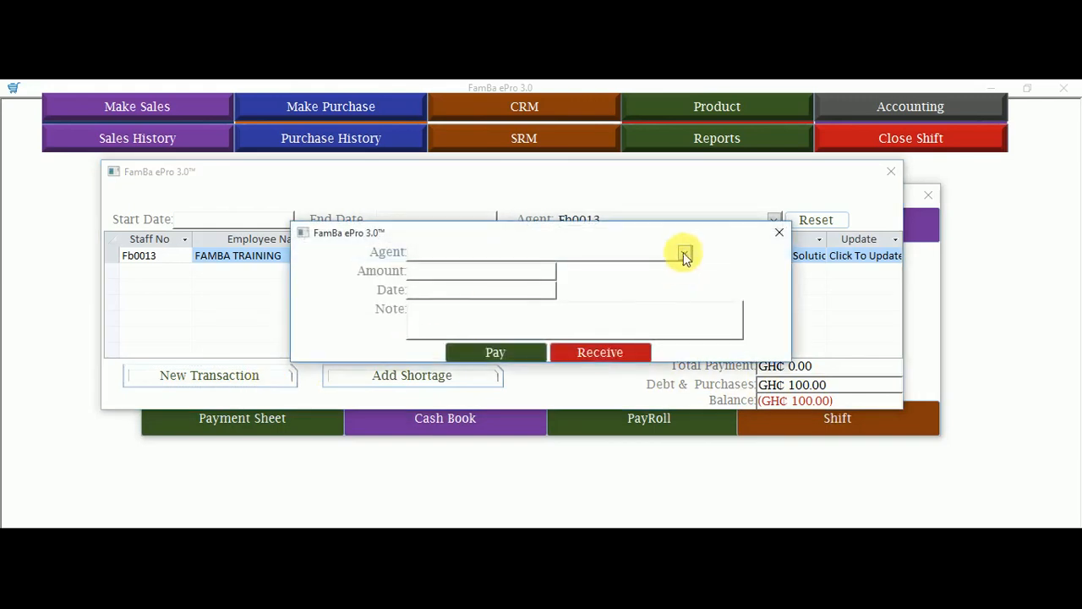
pyautogui.click(684, 253)
pyautogui.click(581, 315)
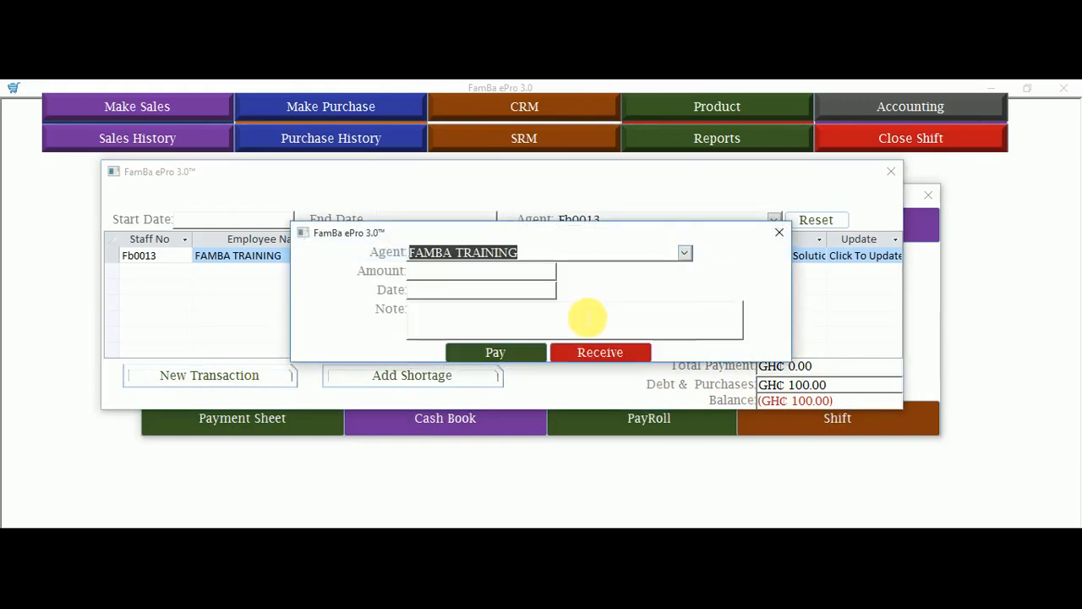
pyautogui.click(541, 273)
pyautogui.write('50')
# Set the transaction date to 06/06/2018, add the note "Load deposit" and record it as a payment
pyautogui.click(513, 292)
pyautogui.click(564, 289)
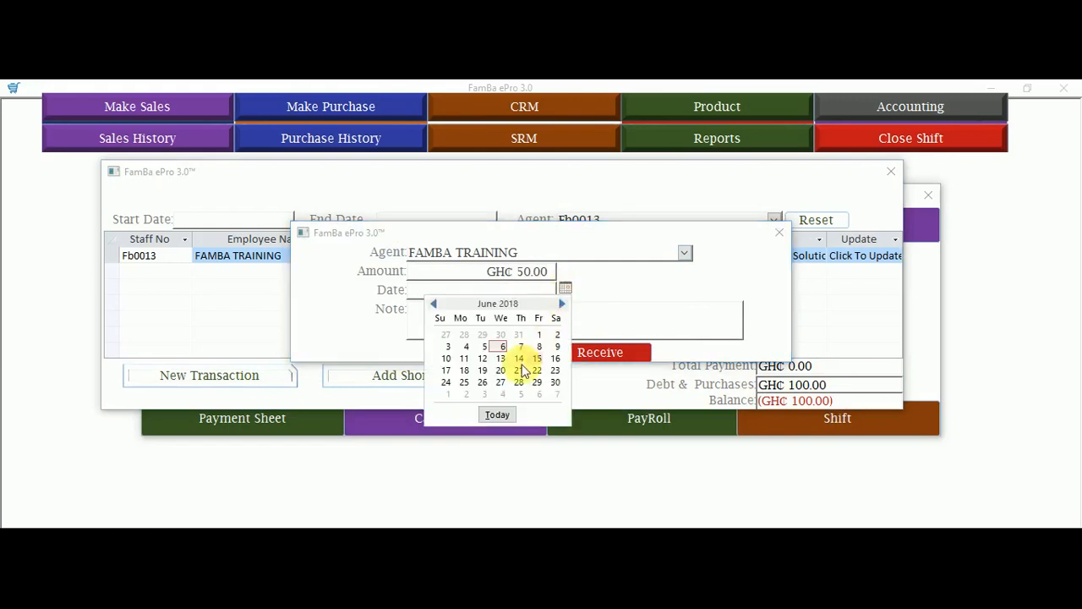
pyautogui.click(497, 415)
pyautogui.click(523, 326)
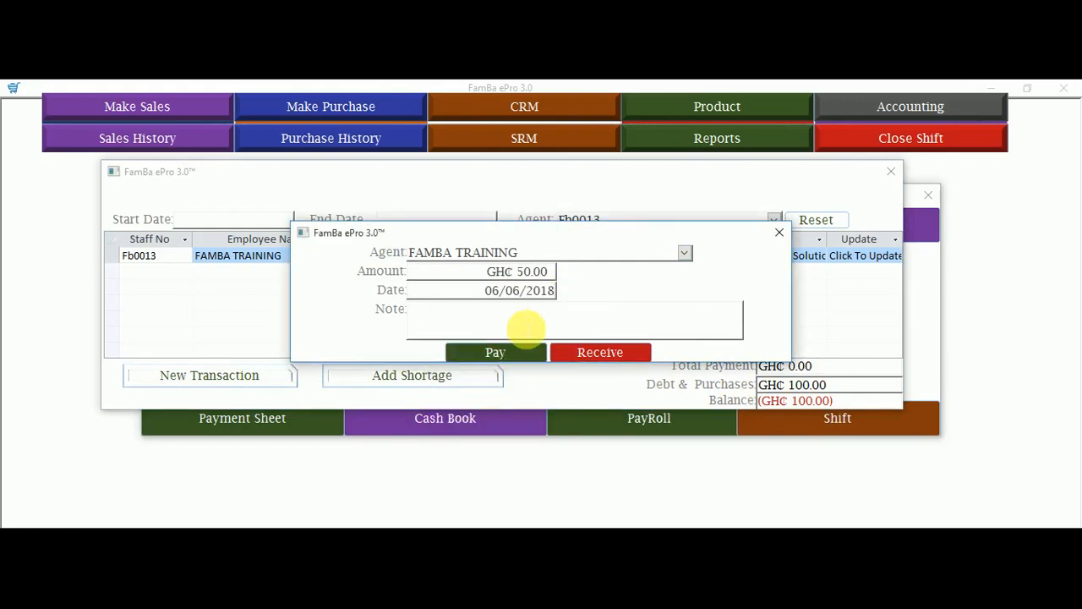
pyautogui.write('Load deposit')
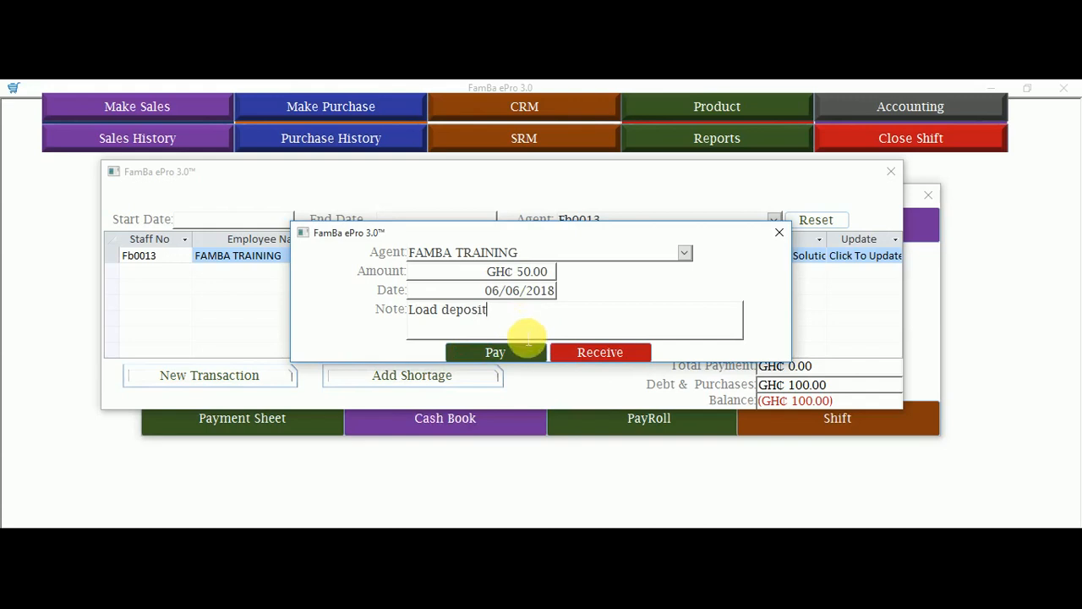
pyautogui.click(518, 348)
pyautogui.click(590, 425)
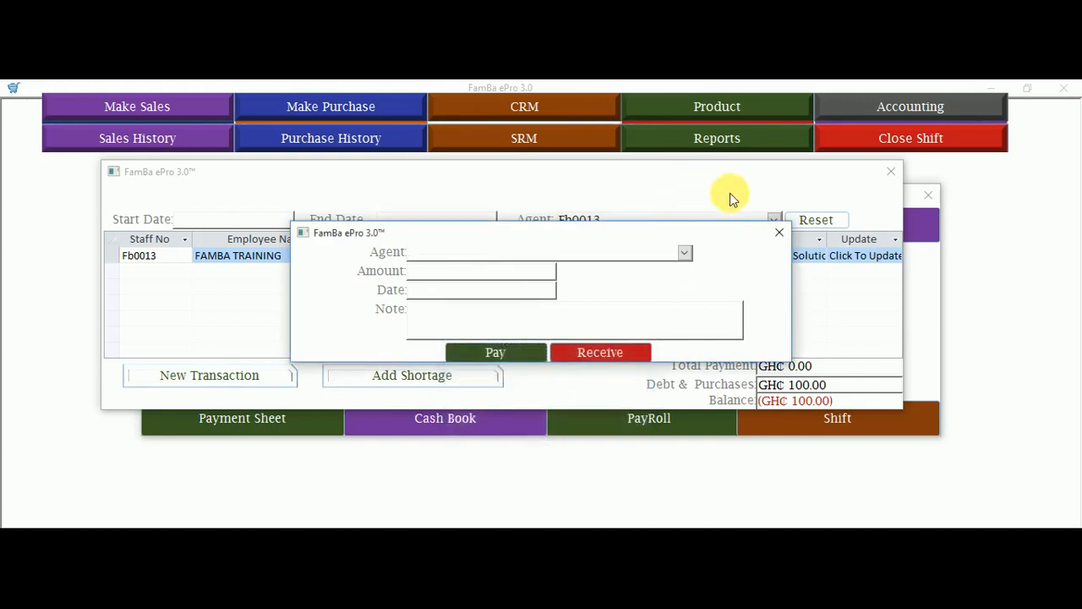
# Reset the agent account list, filter it to FAMBA TRAINING to check its balance, and close the list
pyautogui.click(776, 232)
pyautogui.click(808, 220)
pyautogui.click(773, 220)
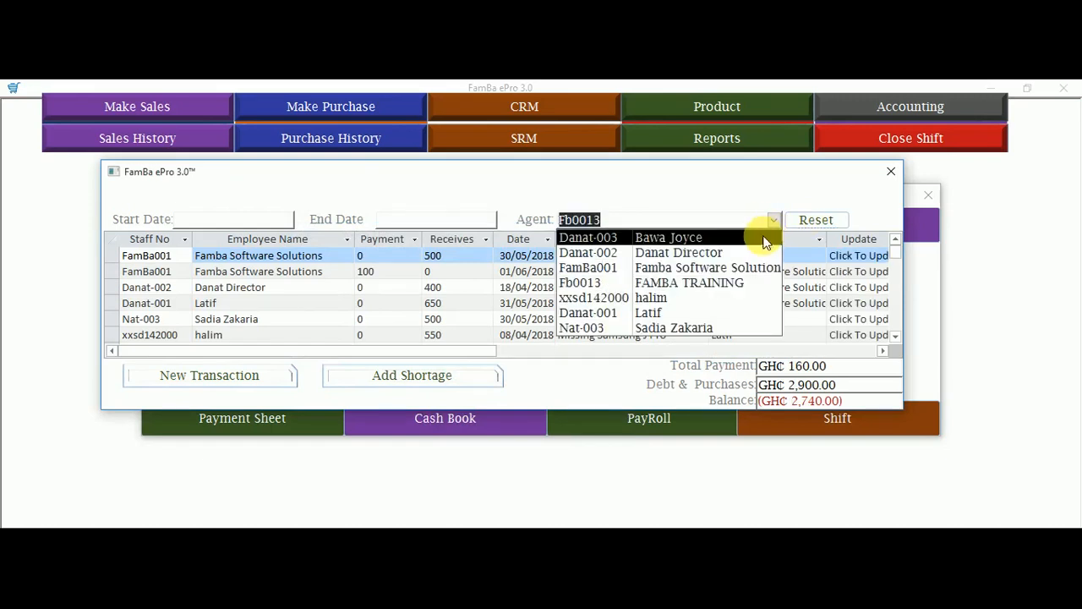
pyautogui.click(701, 285)
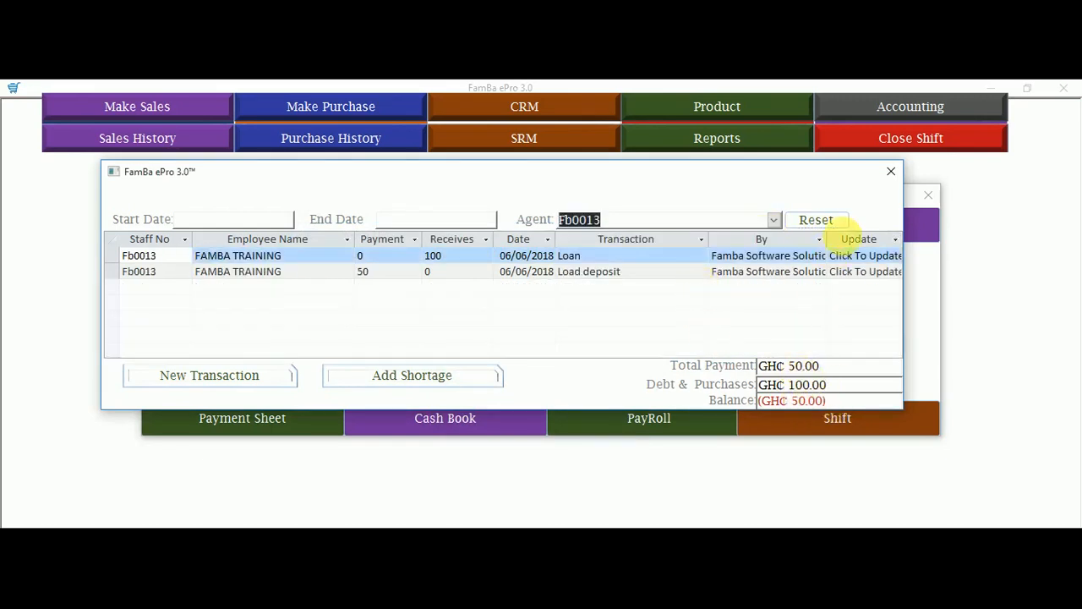
pyautogui.click(890, 172)
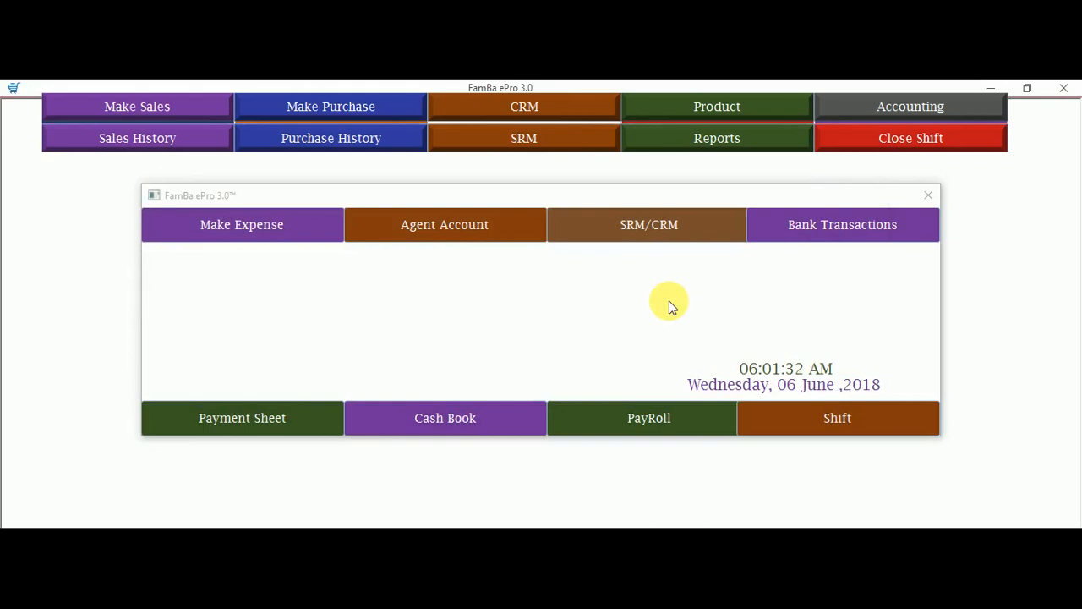
# Start a shortage entry in the agent accounts for the most recent customer, with FAMBA TRAINING as agent and an amount of 250
pyautogui.click(502, 223)
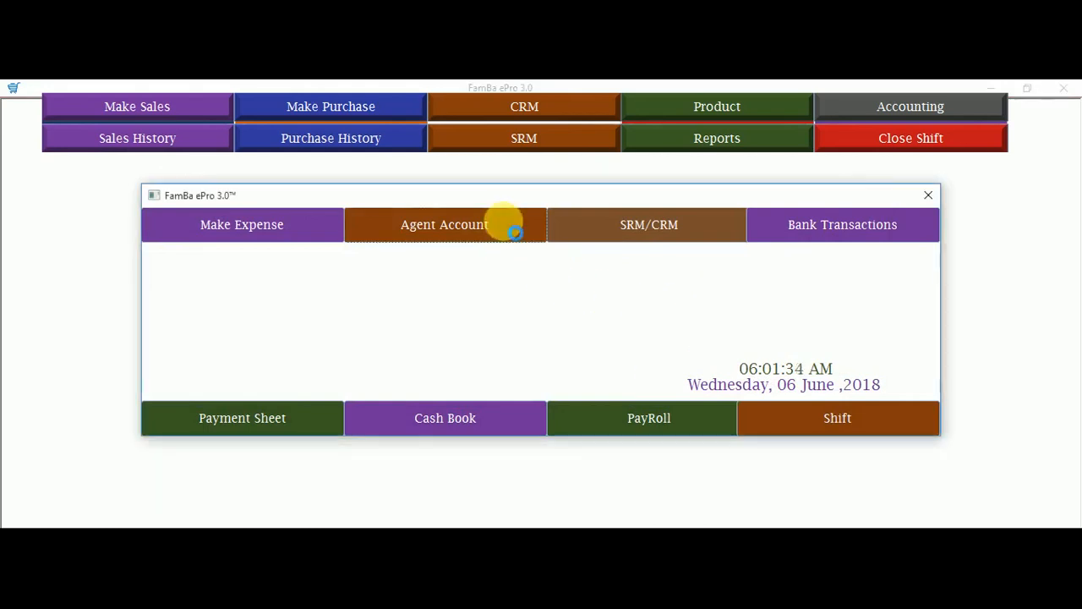
pyautogui.click(483, 374)
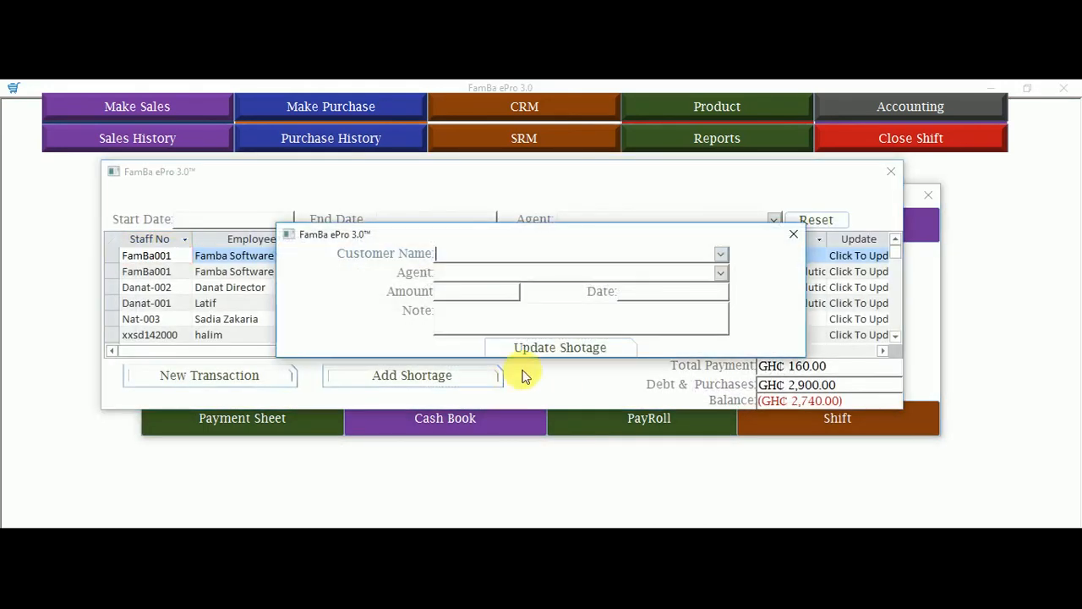
pyautogui.click(719, 253)
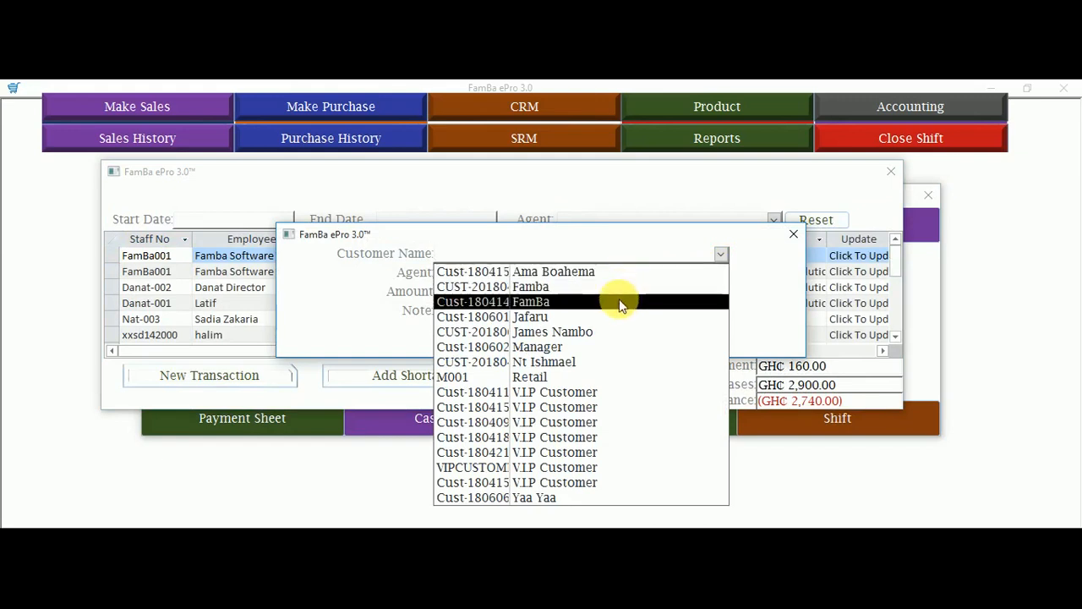
pyautogui.click(652, 495)
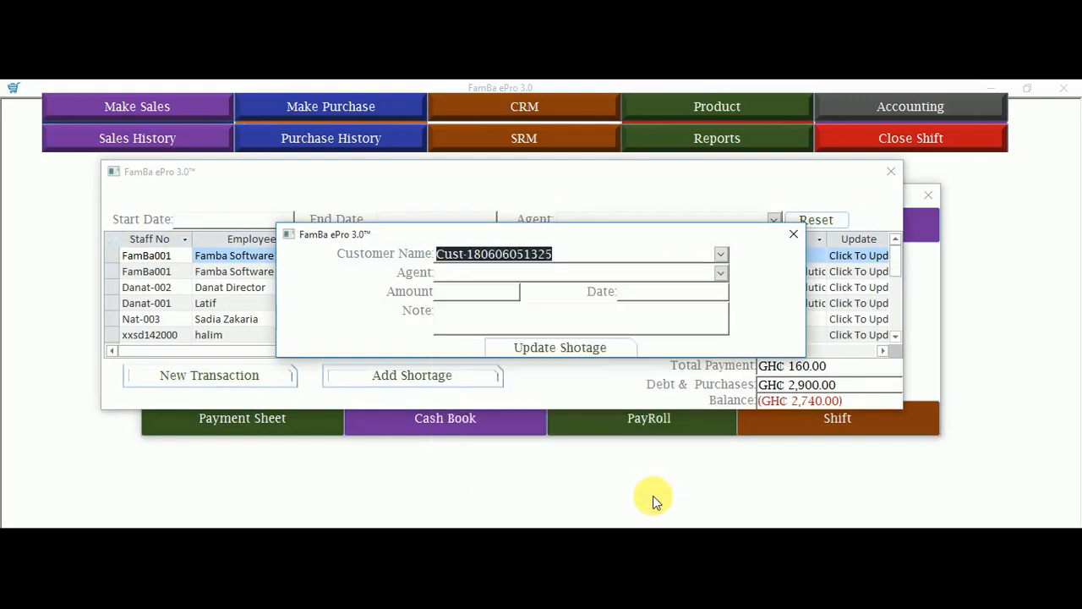
pyautogui.click(720, 272)
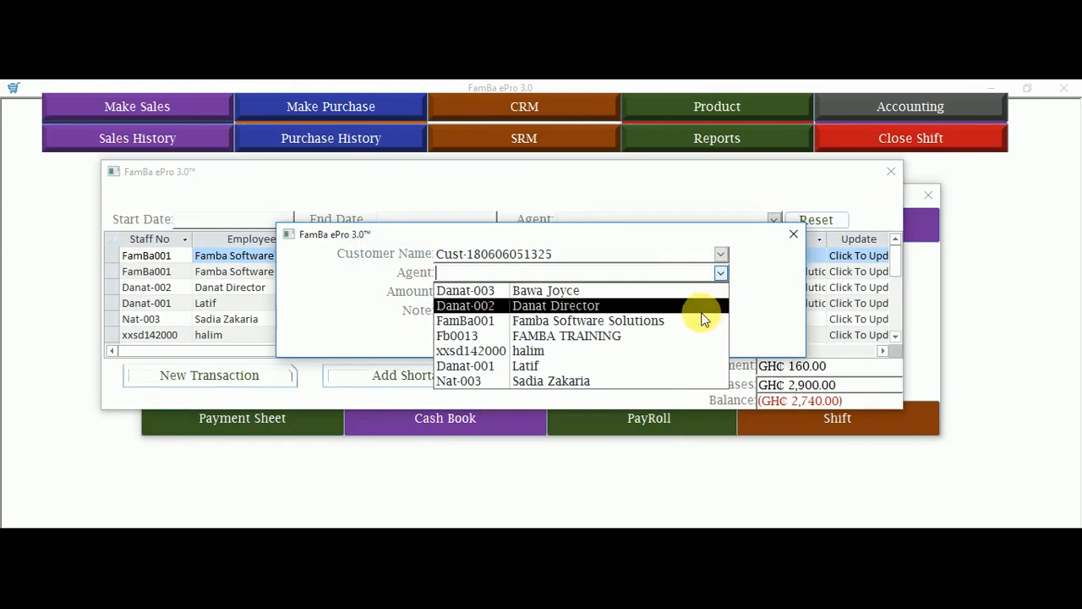
pyautogui.click(640, 326)
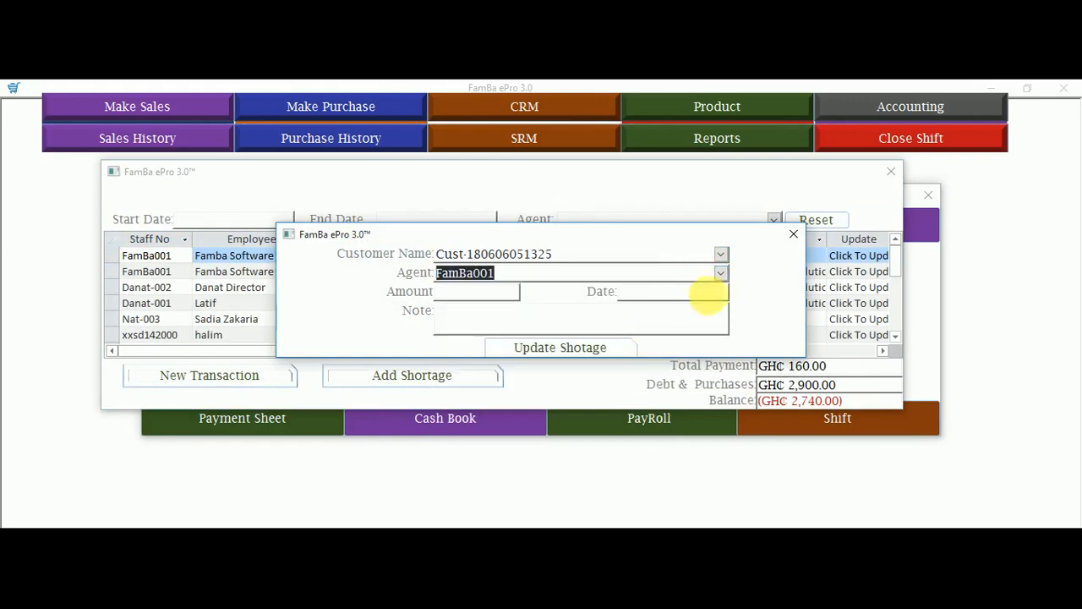
pyautogui.click(720, 273)
pyautogui.click(668, 337)
pyautogui.click(501, 295)
pyautogui.write('250')
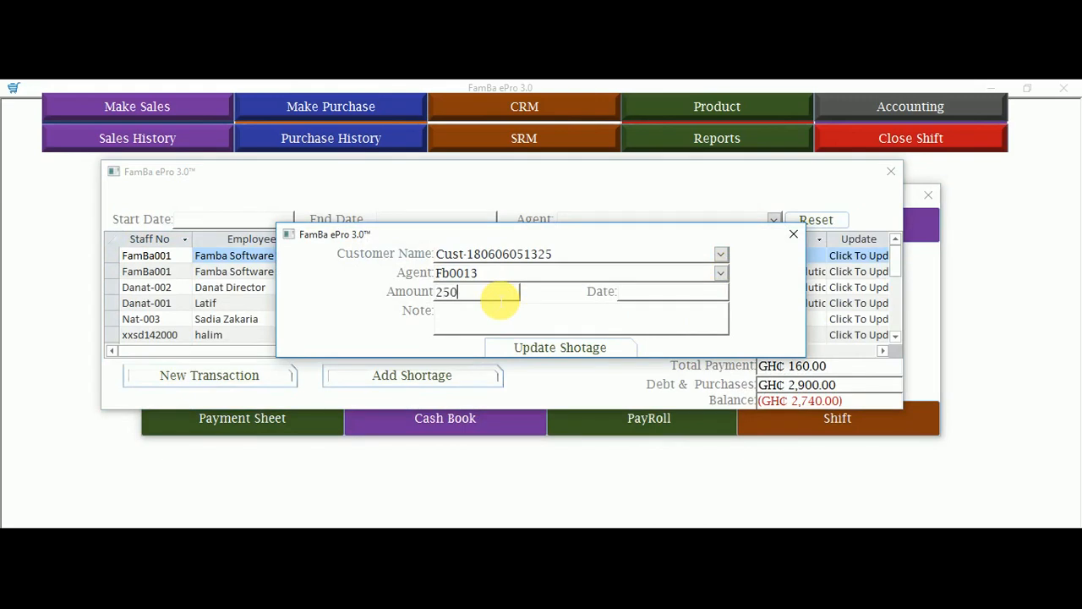
# Date the shortage 04/06/2018, add the note "Cash Shortage" and record it
pyautogui.click(636, 294)
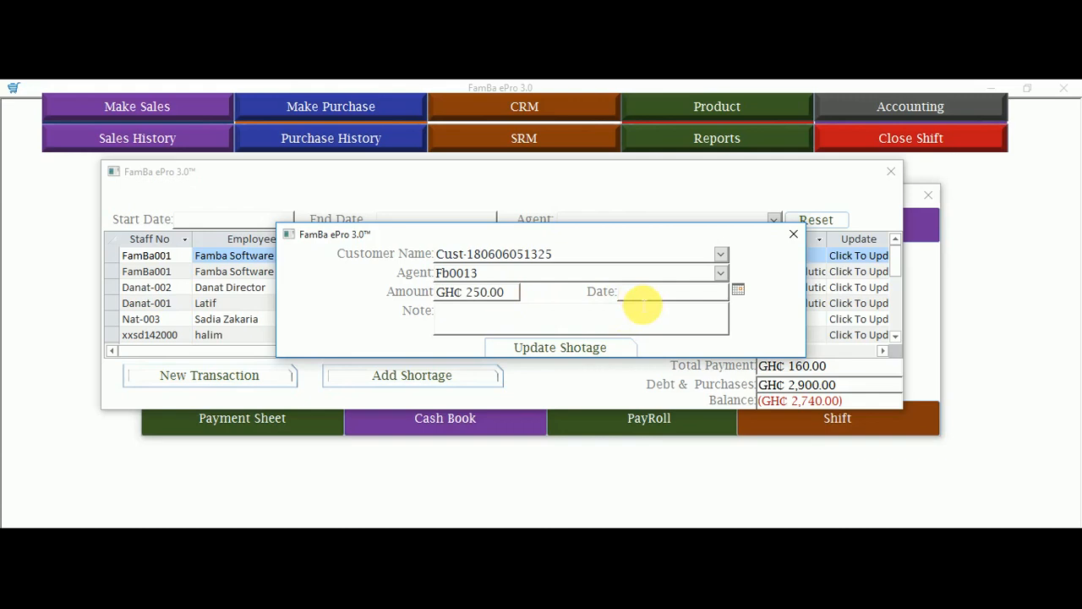
pyautogui.click(738, 290)
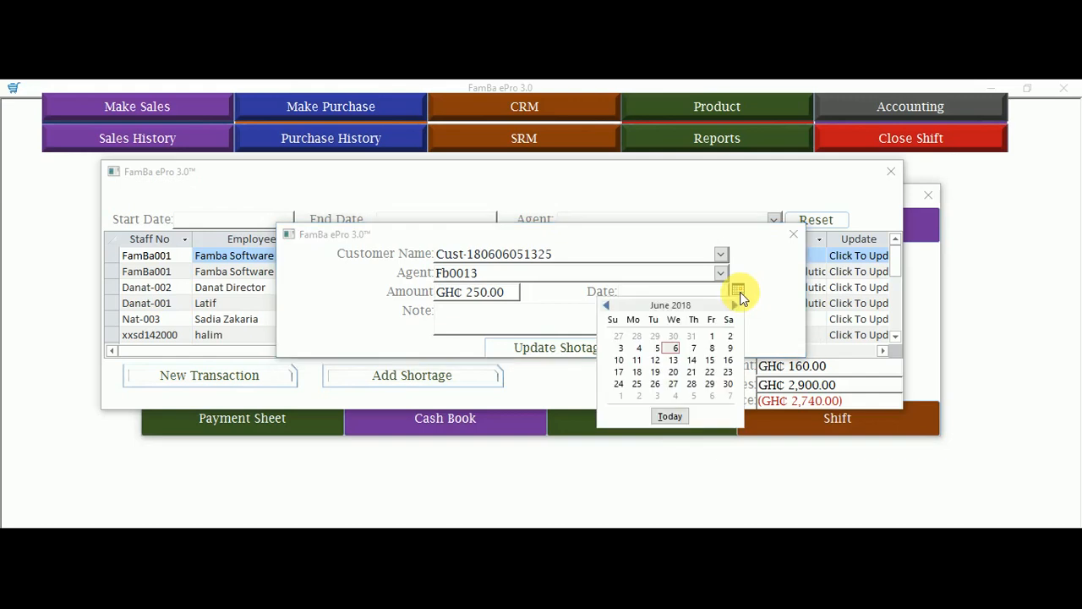
pyautogui.click(640, 348)
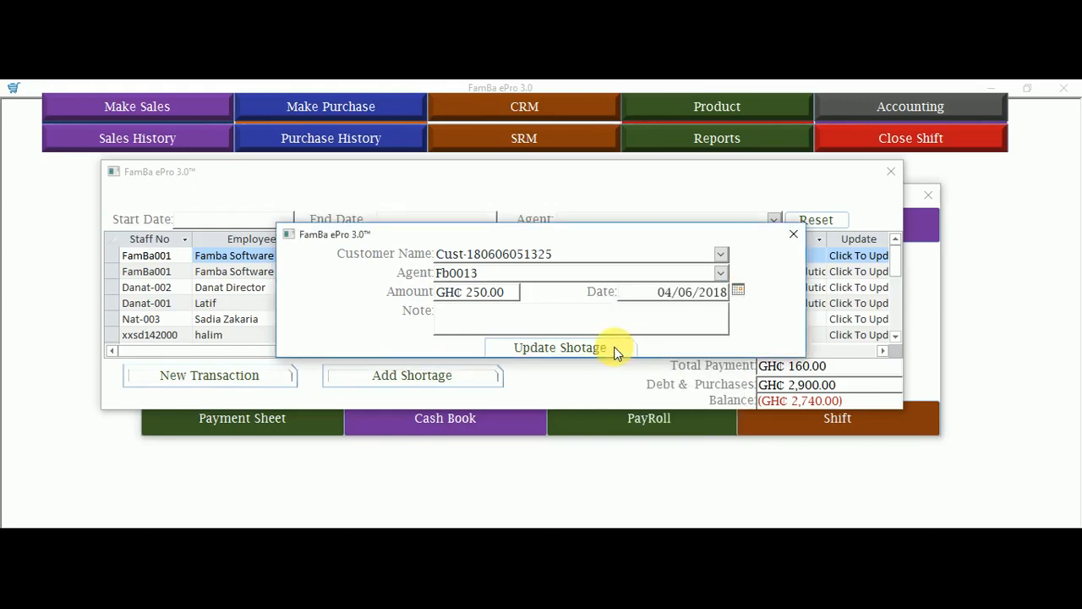
pyautogui.click(548, 326)
pyautogui.write('Shor')
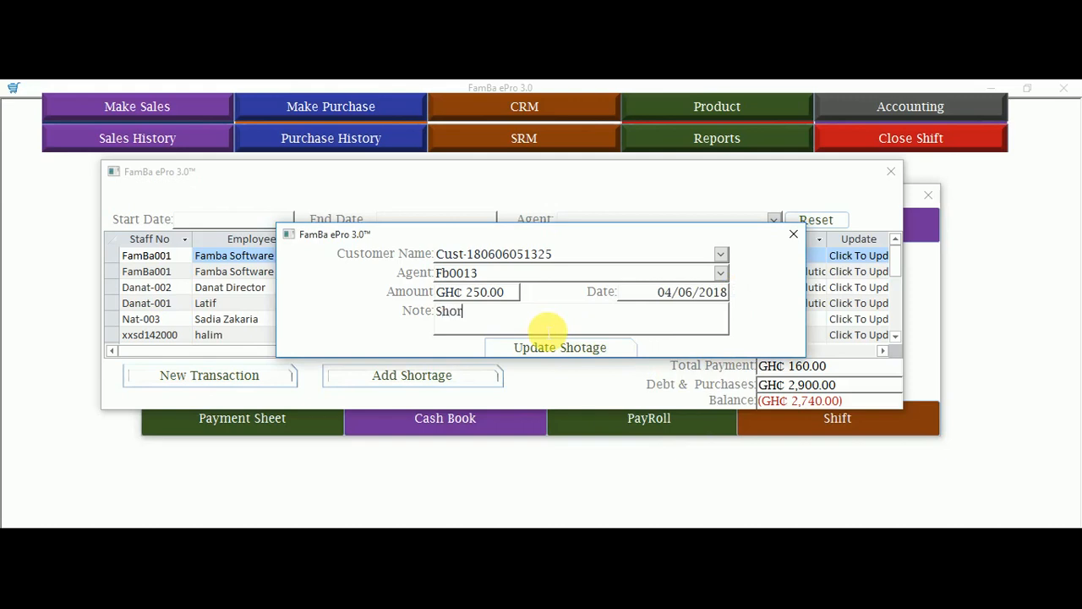
pyautogui.write('tage')
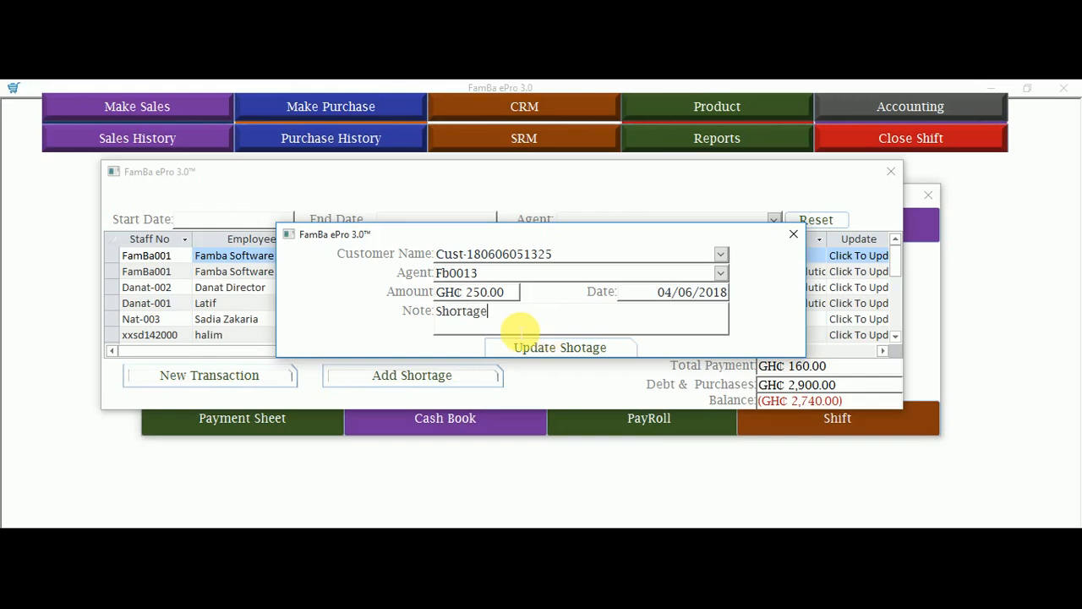
pyautogui.write('Cash')
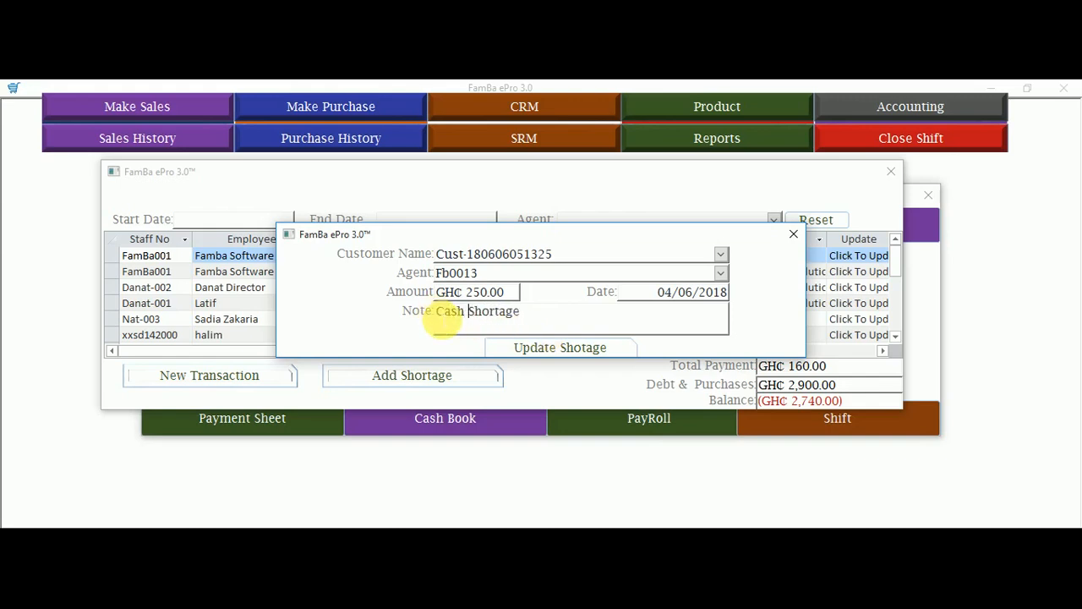
pyautogui.click(551, 352)
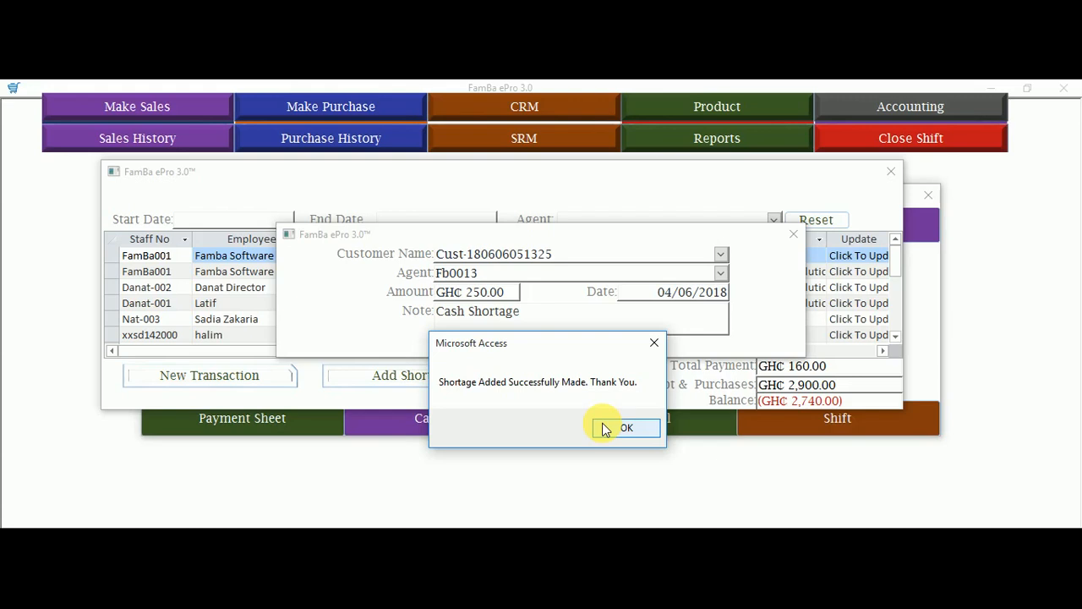
pyautogui.click(625, 428)
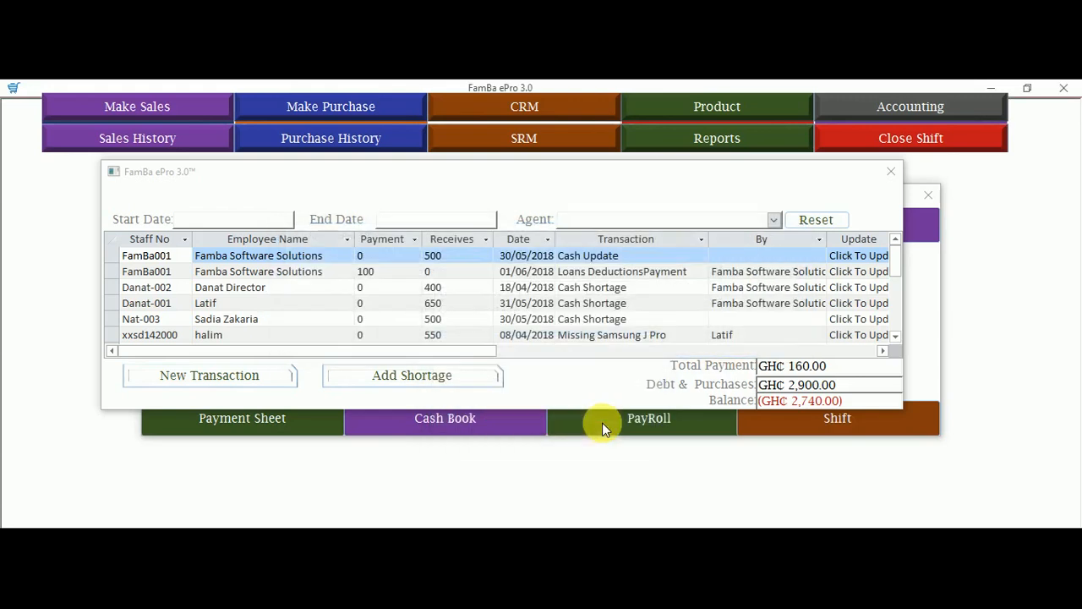
# Refresh the agent account list, filter it to FAMBA TRAINING to check the recorded shortage, and close the list
pyautogui.click(814, 222)
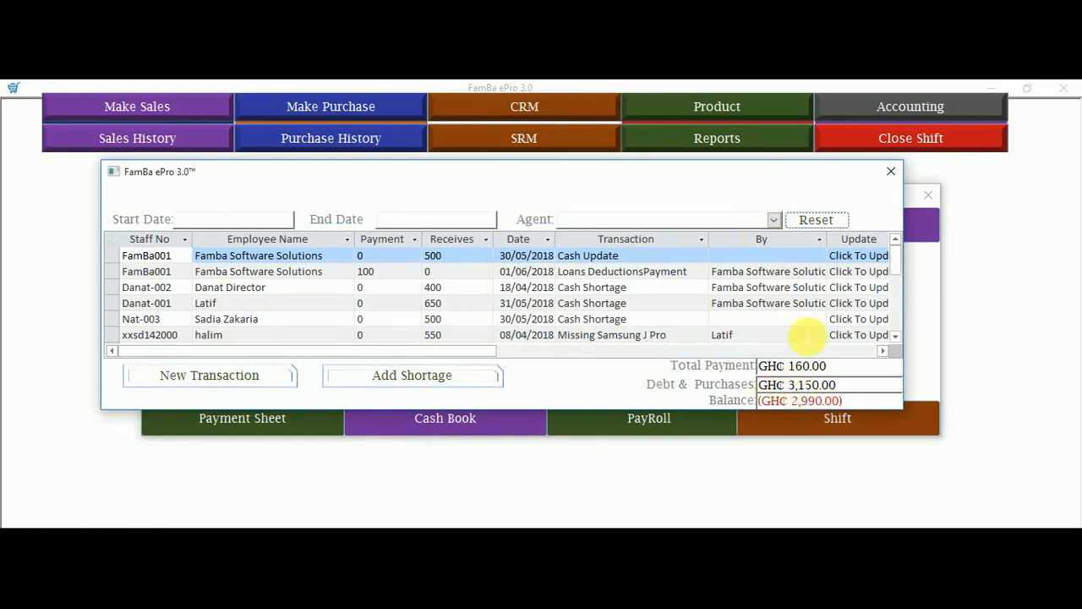
pyautogui.click(774, 220)
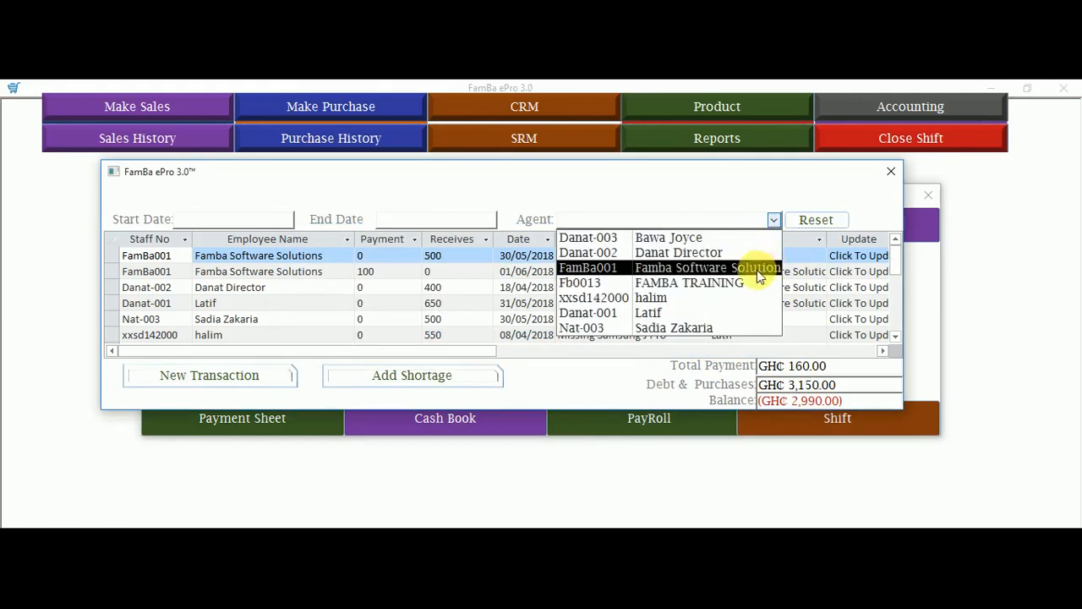
pyautogui.click(732, 283)
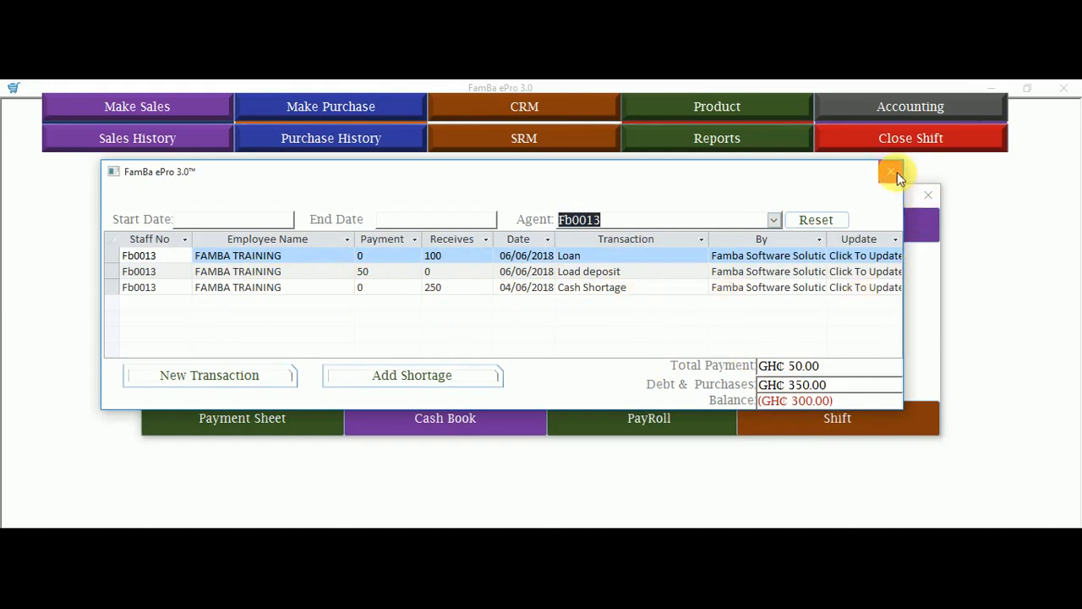
pyautogui.click(891, 172)
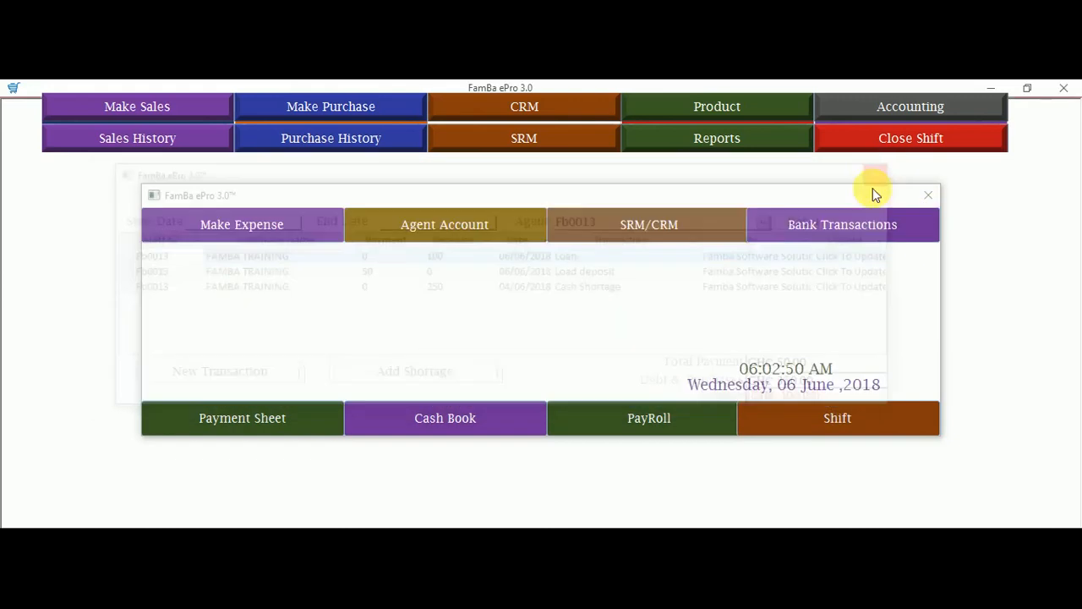
# Look up the shortage customer in the CRM debtors list, review their purchase and payment transactions, and close the CRM windows
pyautogui.click(521, 123)
pyautogui.click(647, 230)
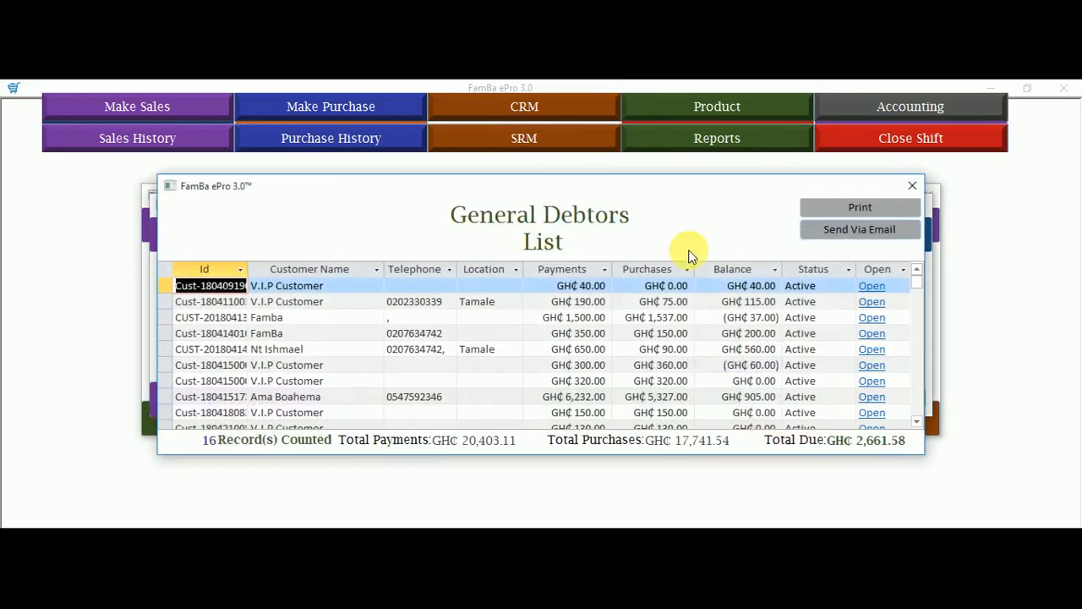
pyautogui.moveTo(916, 281); pyautogui.dragTo(917, 414)
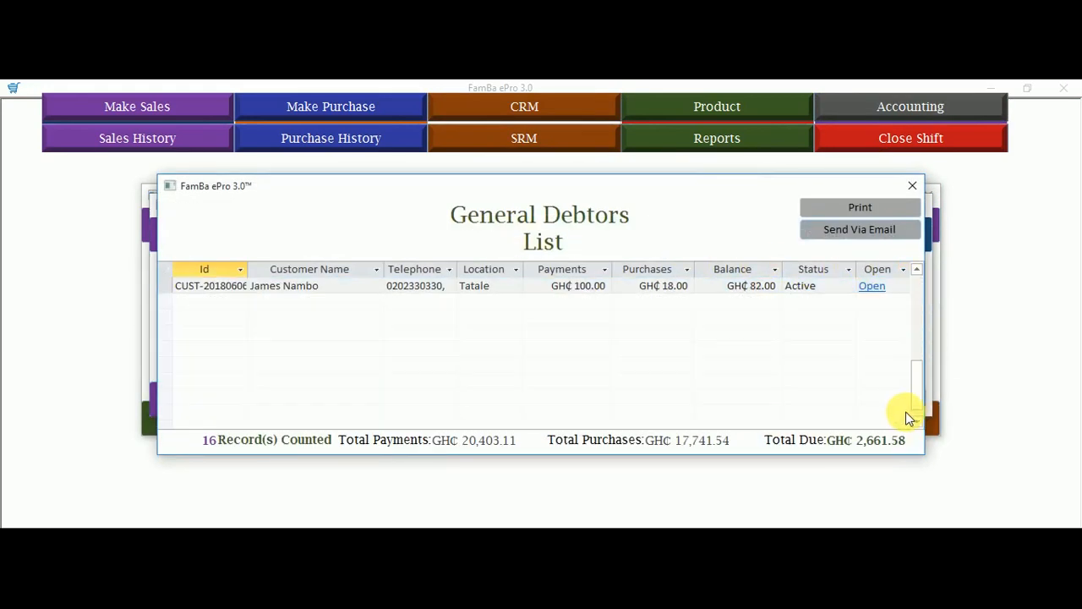
pyautogui.click(917, 269)
pyautogui.click(916, 270)
pyautogui.click(874, 302)
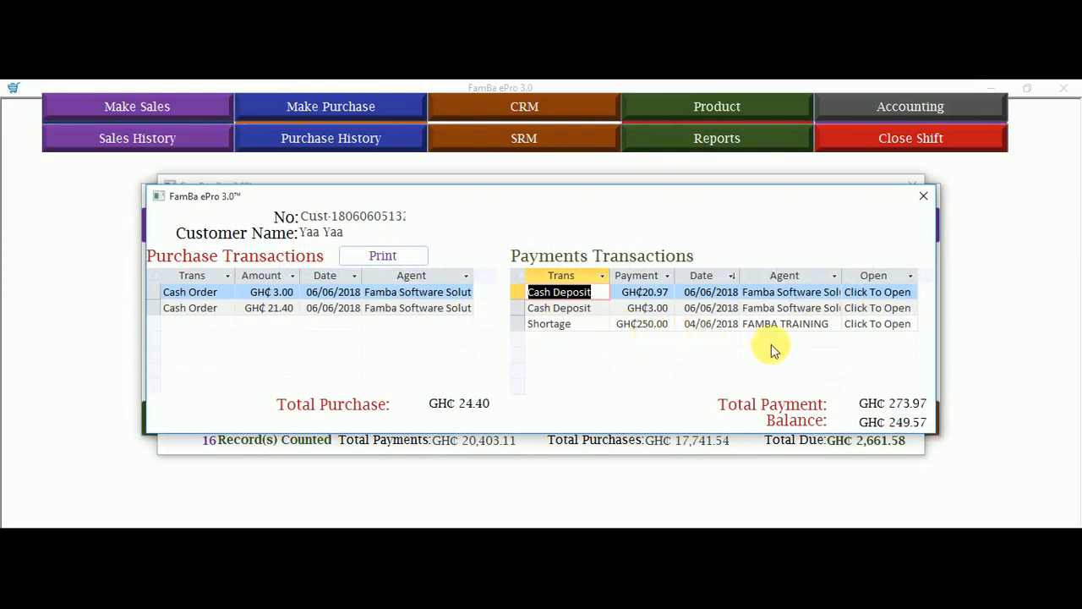
pyautogui.click(925, 197)
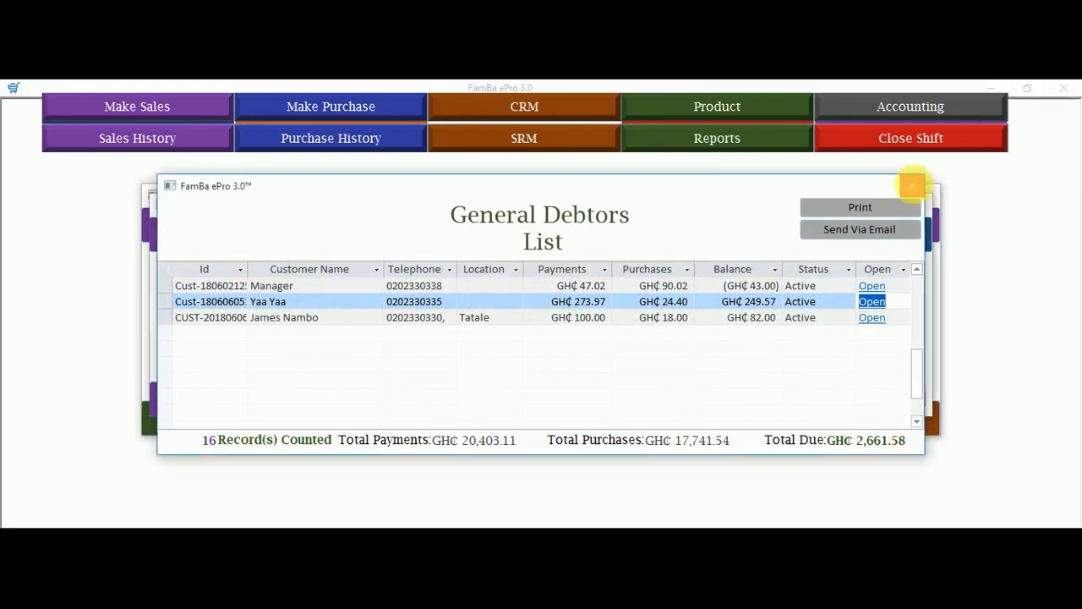
pyautogui.click(914, 188)
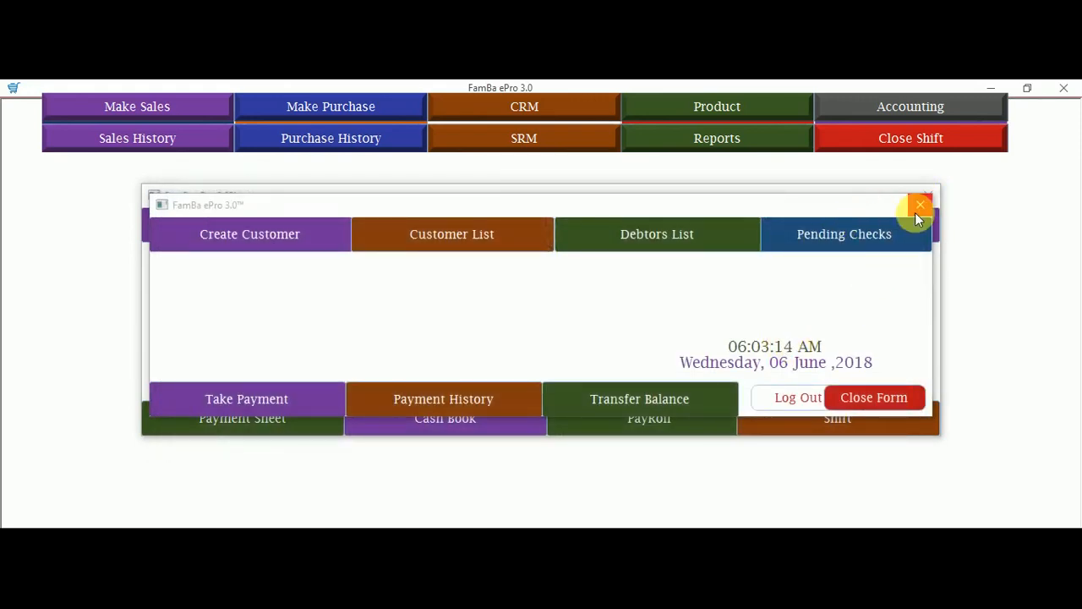
pyautogui.click(916, 212)
# View the bank transactions overview and start a new bank transaction from it
pyautogui.click(856, 225)
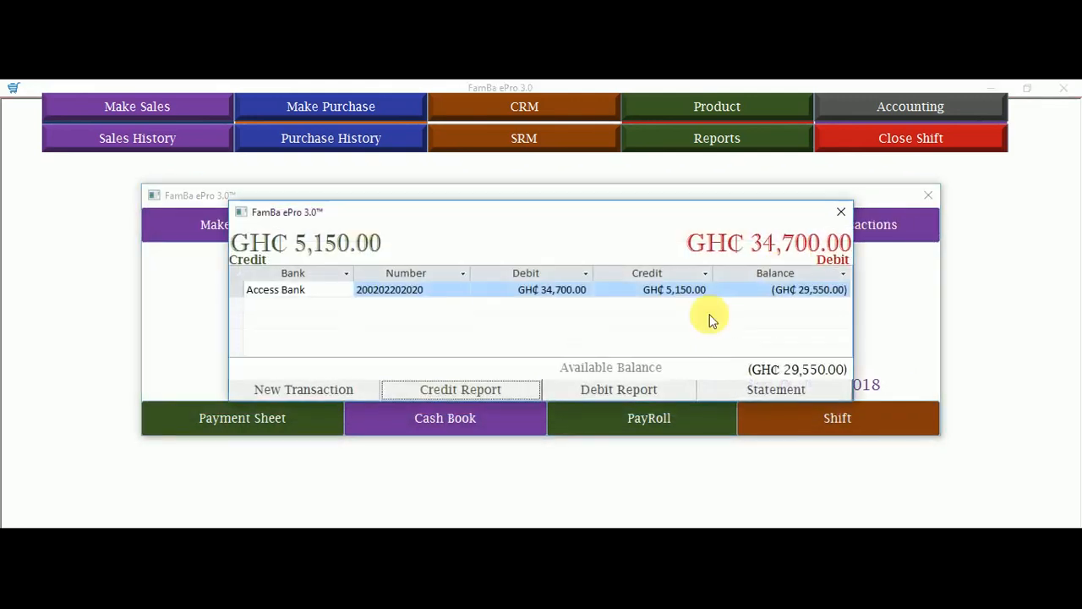
pyautogui.click(838, 213)
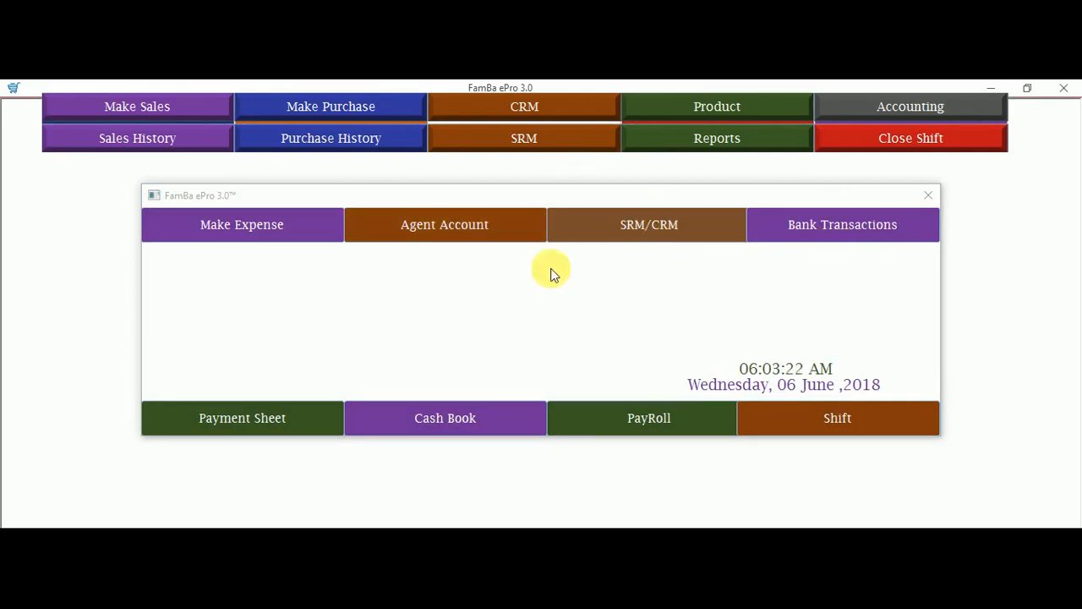
pyautogui.click(844, 239)
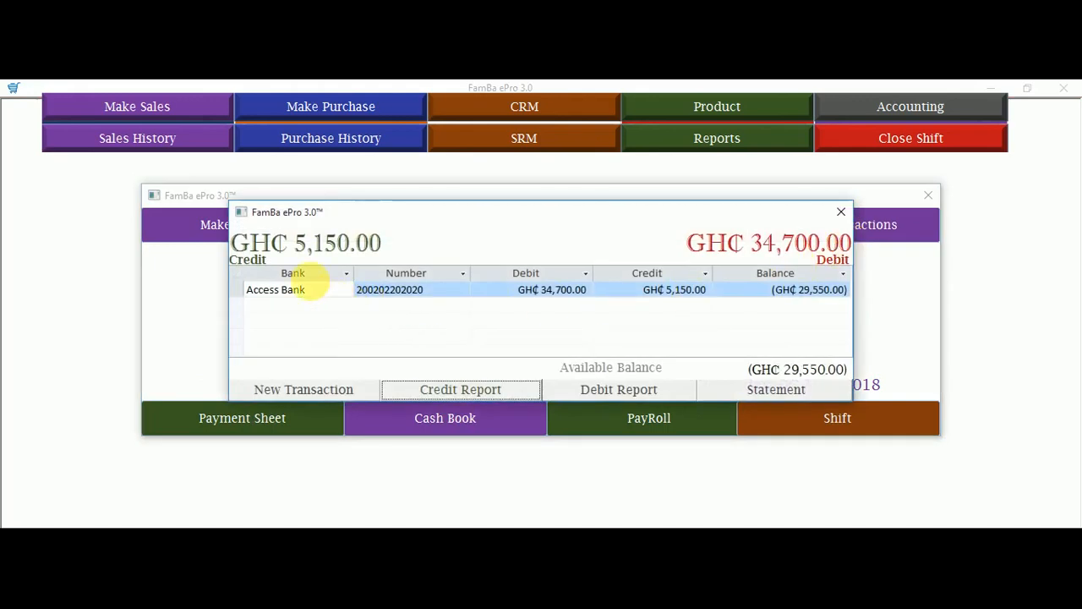
pyautogui.click(333, 387)
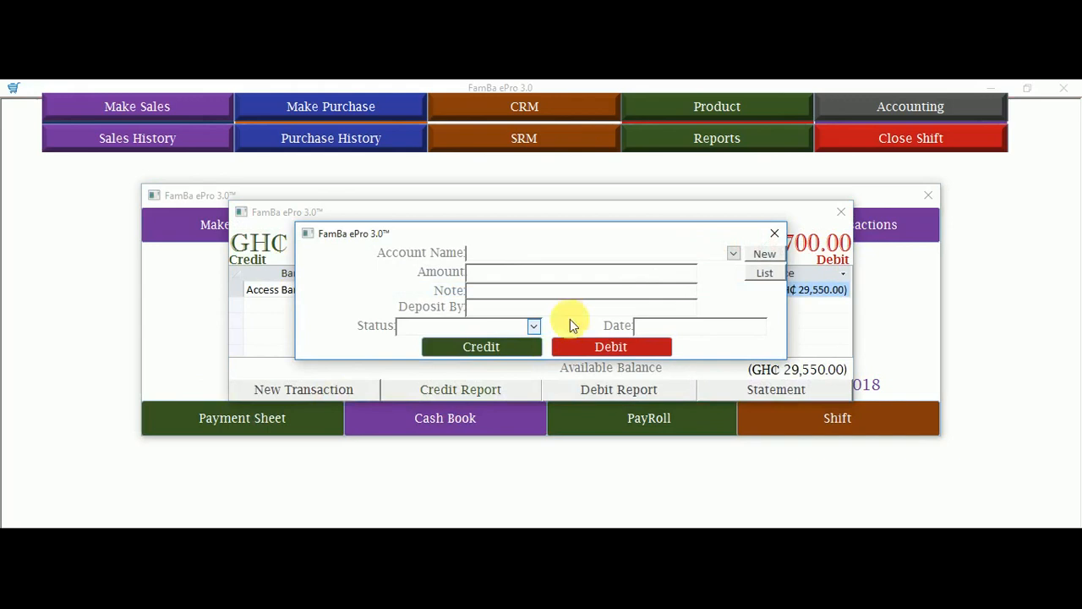
# Create a Current Account named FAMBA LTD at ECOBANK, entering its account number, then save it and close the account form
pyautogui.click(765, 254)
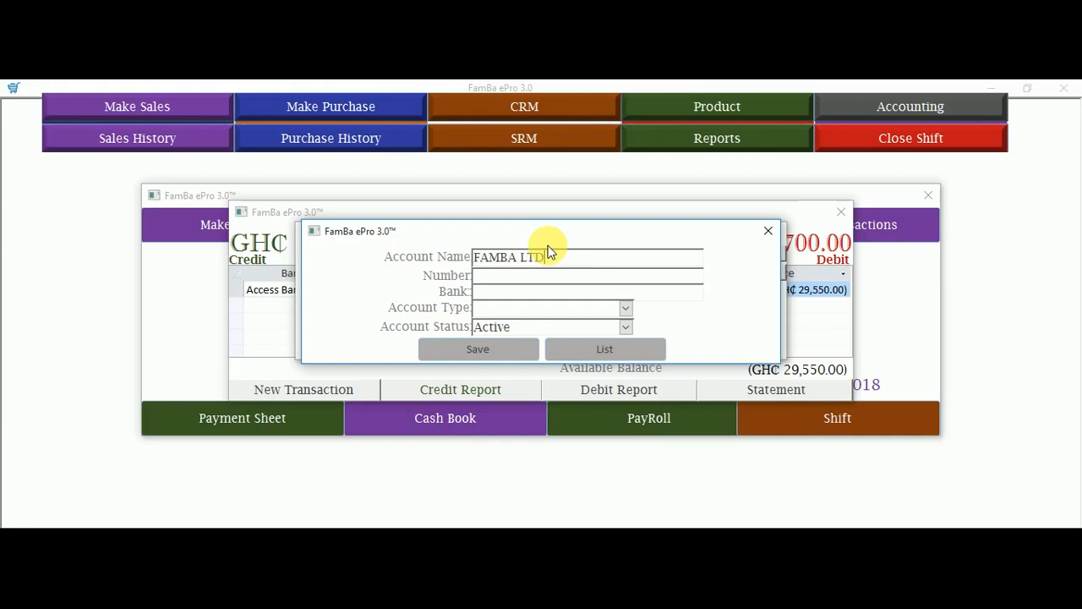
pyautogui.click(554, 279)
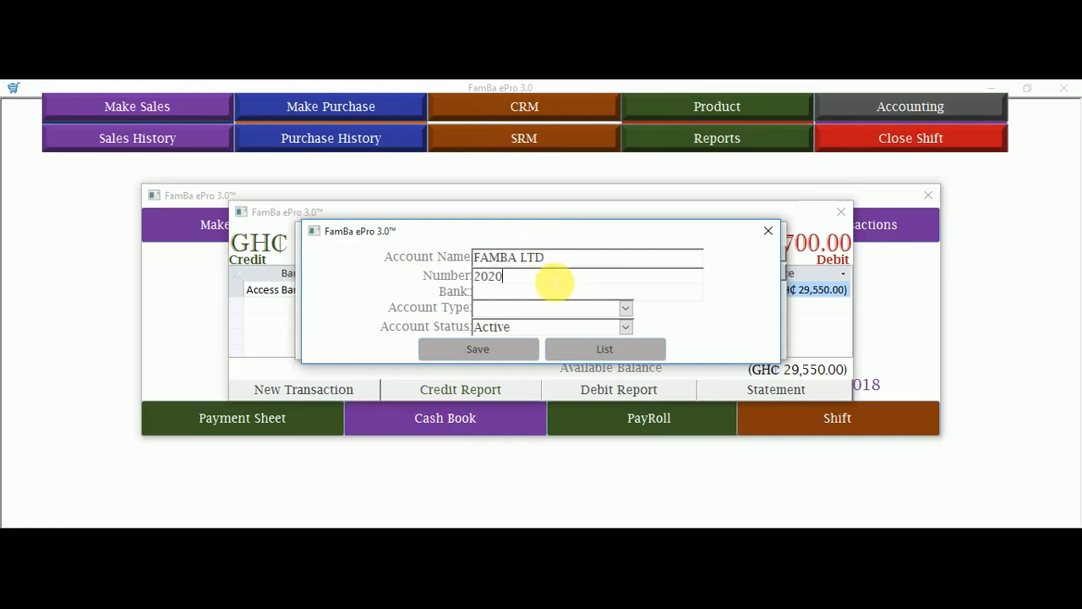
pyautogui.press('Tab')
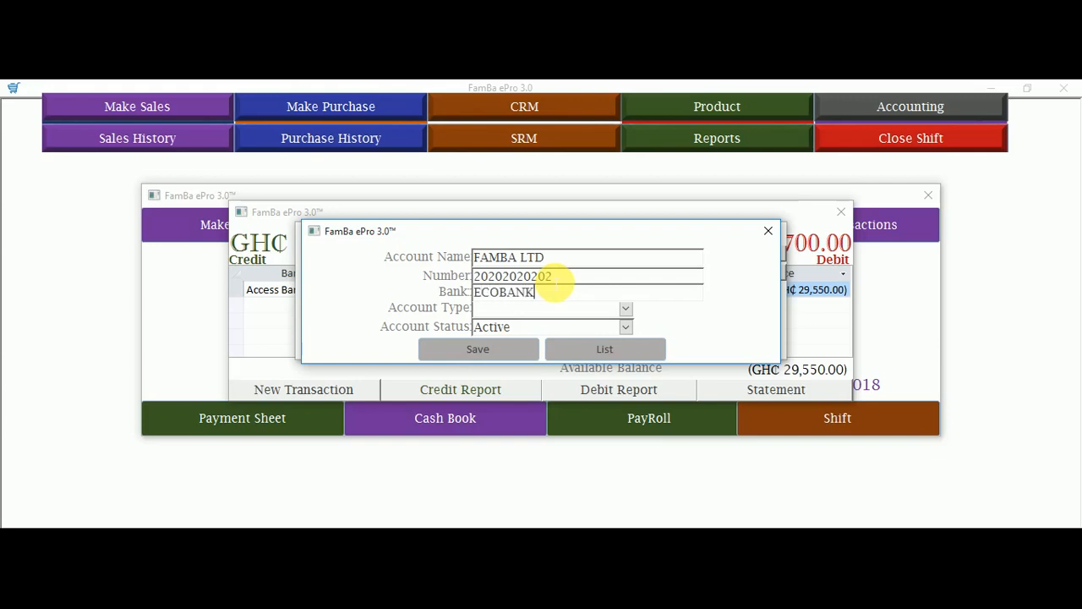
pyautogui.click(625, 308)
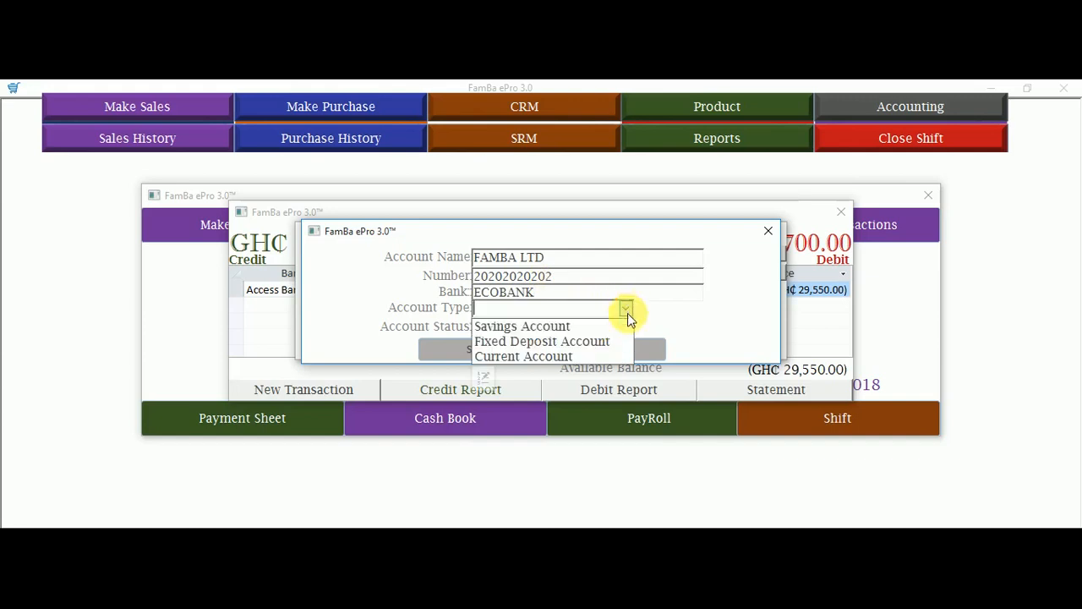
pyautogui.click(587, 356)
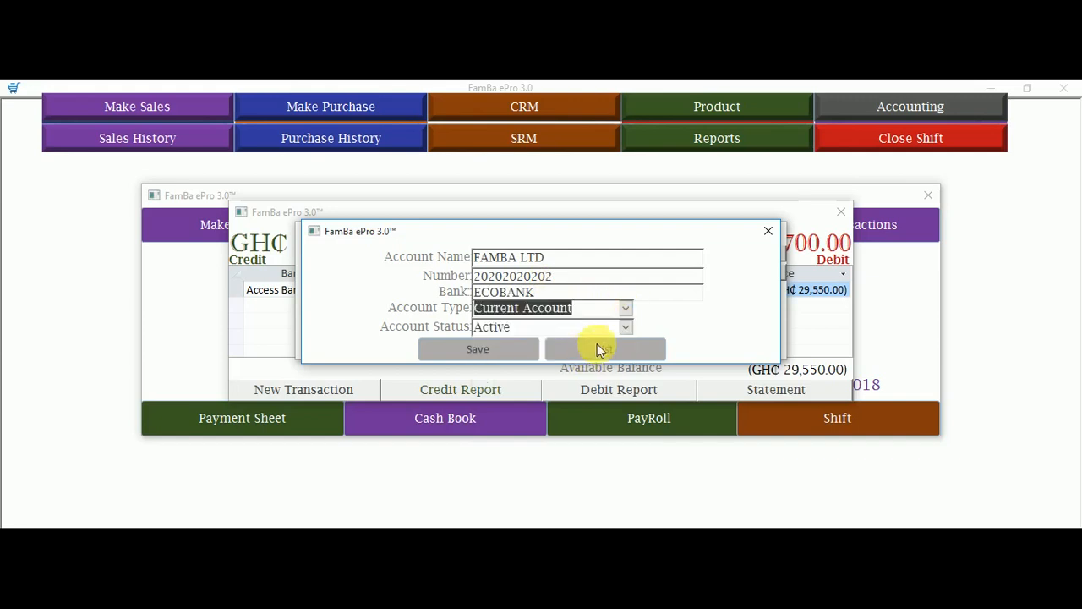
pyautogui.click(494, 349)
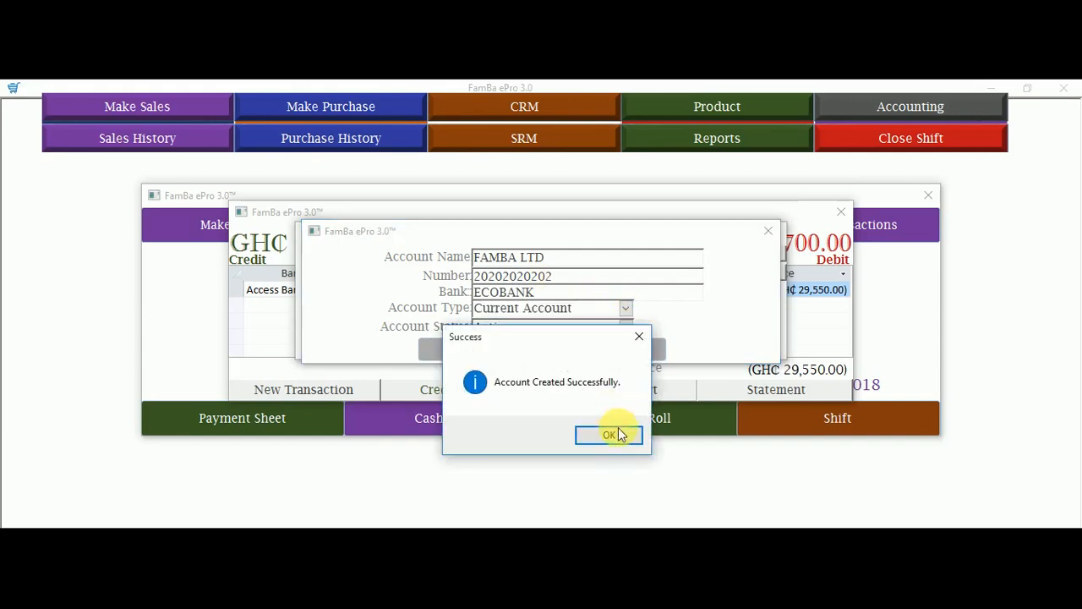
pyautogui.click(616, 430)
pyautogui.click(768, 235)
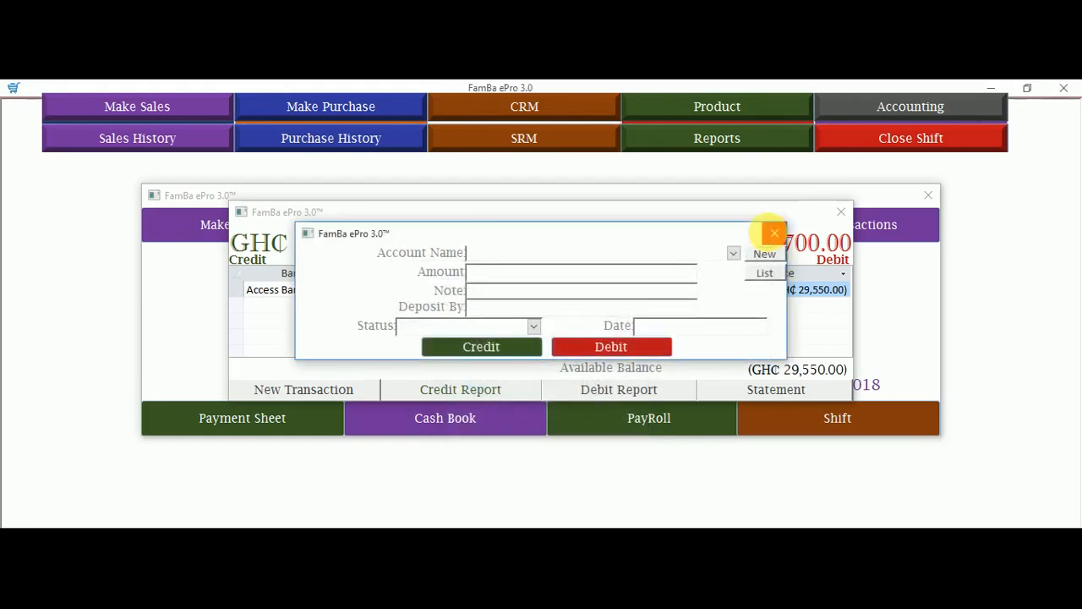
# Start a fresh bank transaction for ECOBANK with amount 5000, note CASH DEPOSIT, and the depositor's name
pyautogui.click(769, 233)
pyautogui.click(309, 387)
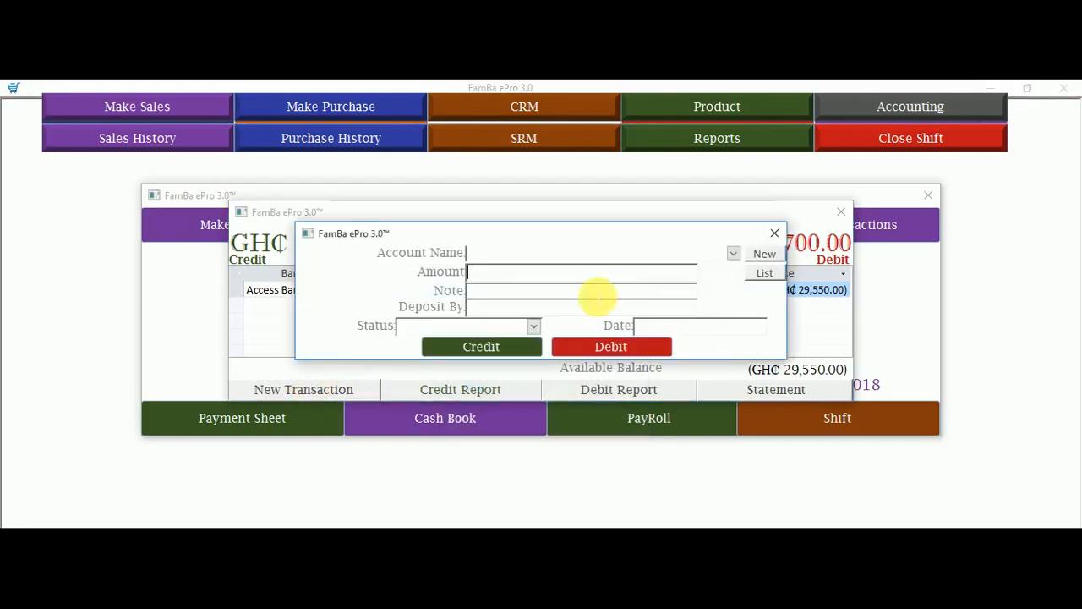
pyautogui.click(733, 254)
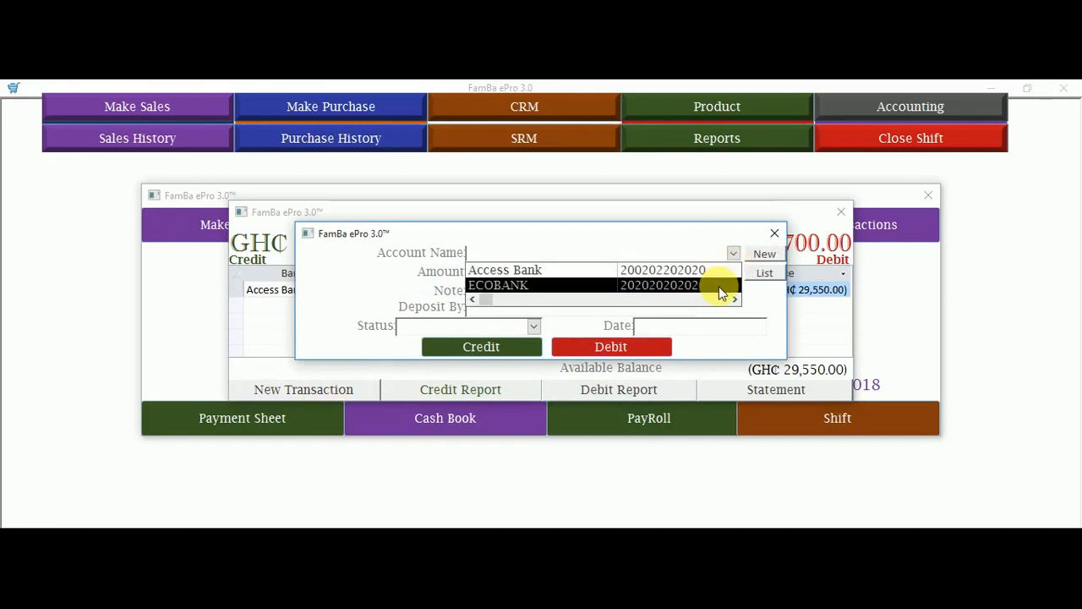
pyautogui.click(717, 285)
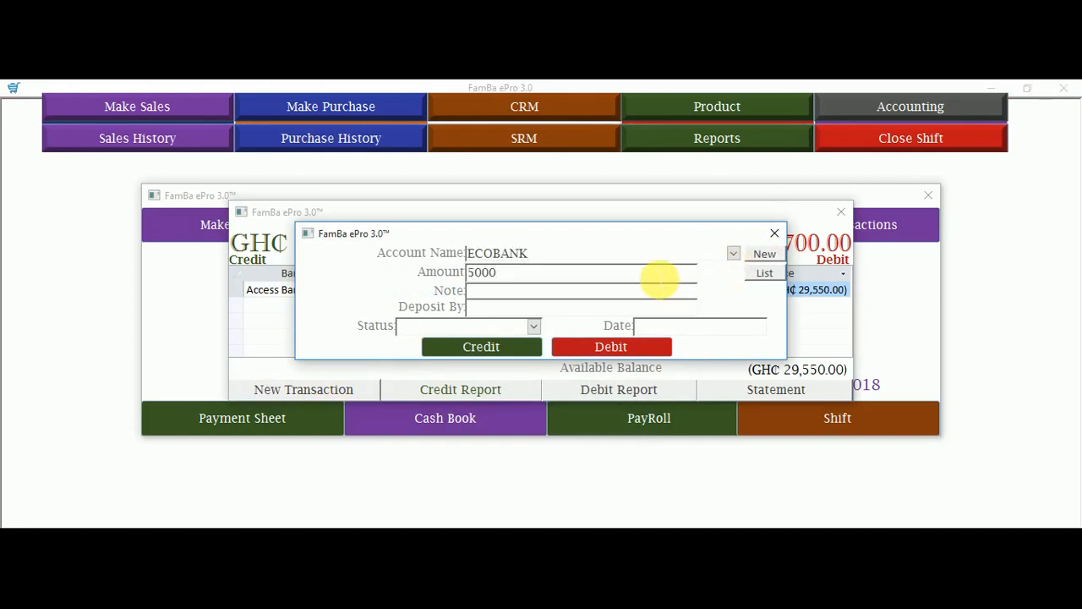
pyautogui.click(656, 294)
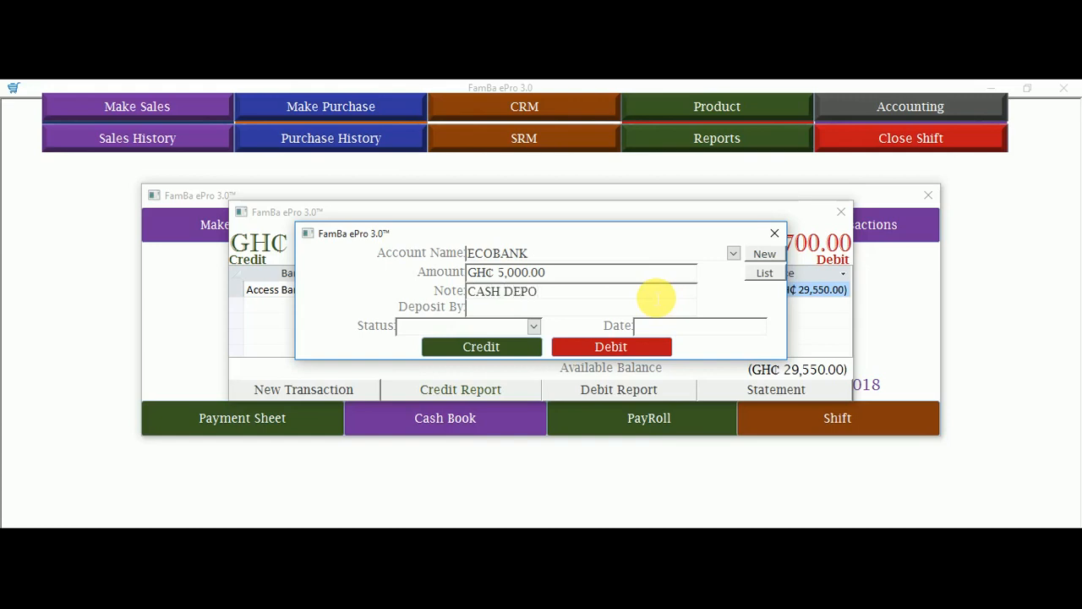
pyautogui.write('T')
pyautogui.click(652, 309)
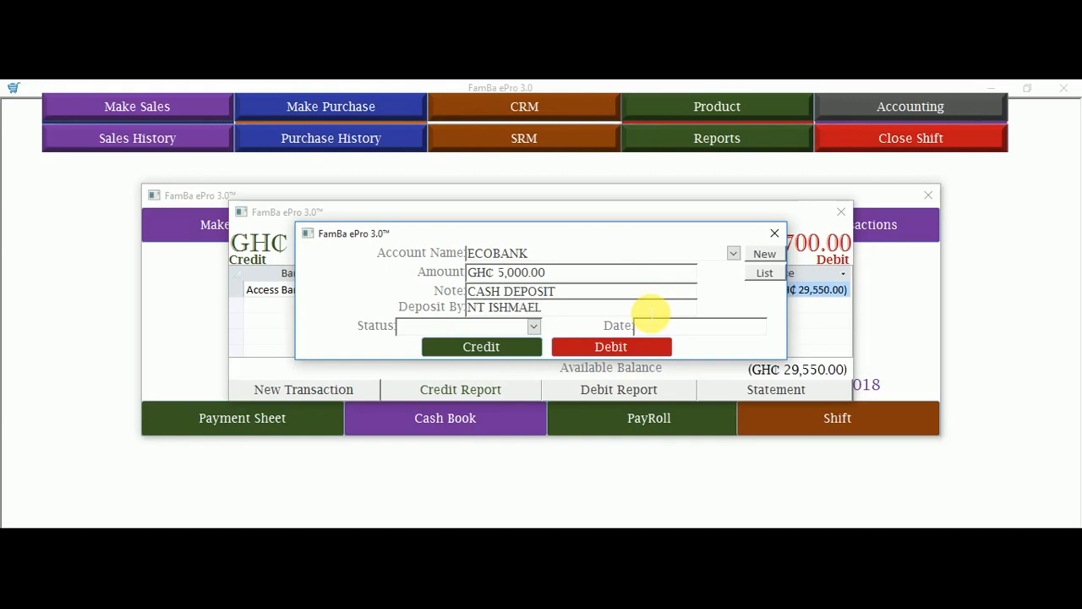
# Set the deposit's status to Paid and date to 06/06/2018, post it as a credit, and close the transaction form
pyautogui.click(534, 326)
pyautogui.click(512, 343)
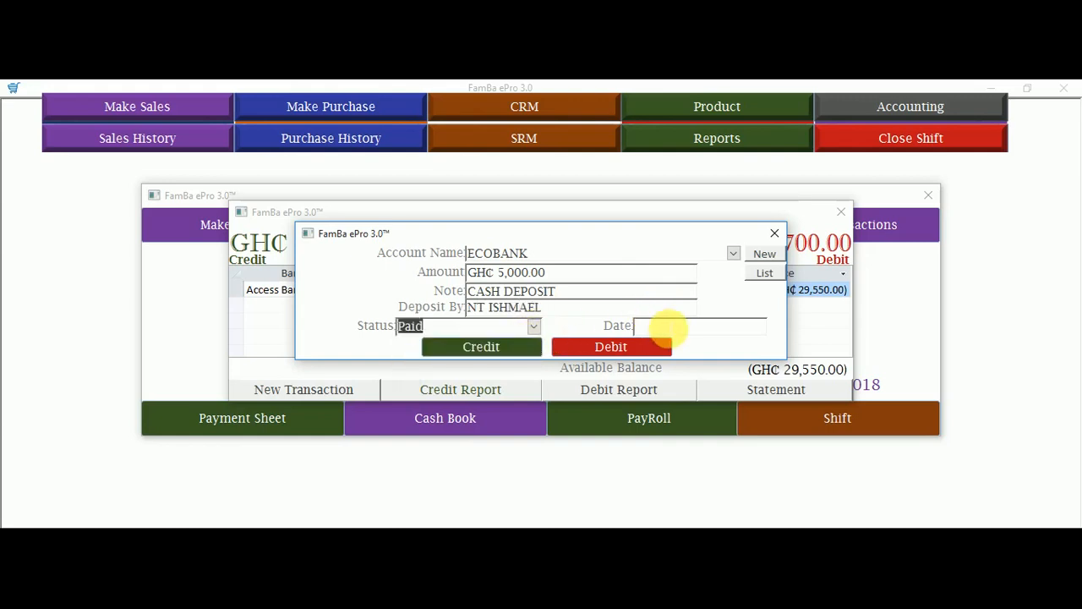
pyautogui.click(776, 324)
pyautogui.click(711, 450)
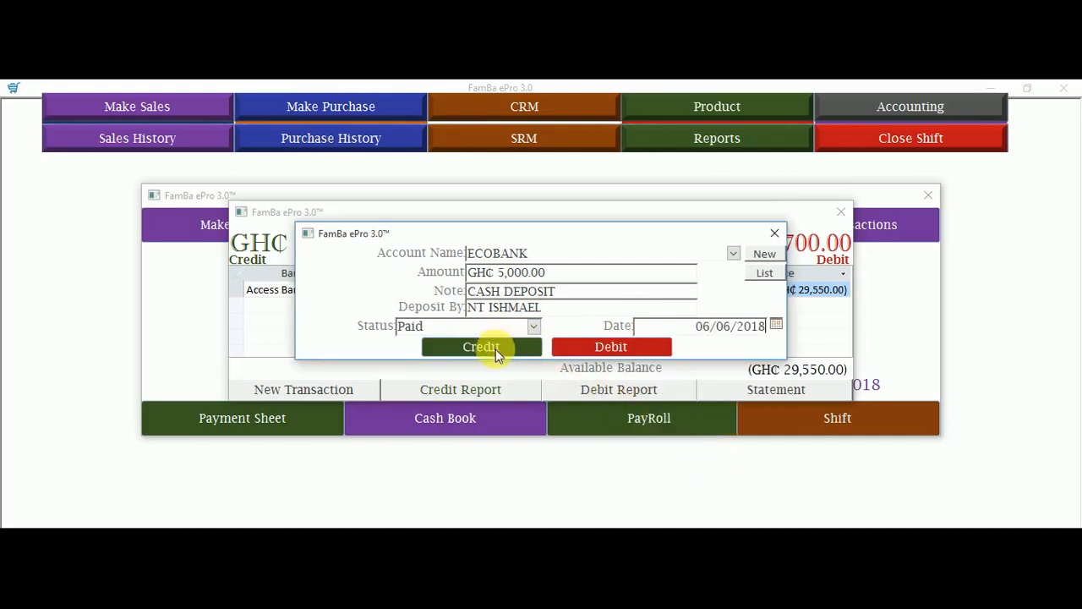
pyautogui.click(496, 347)
pyautogui.click(616, 434)
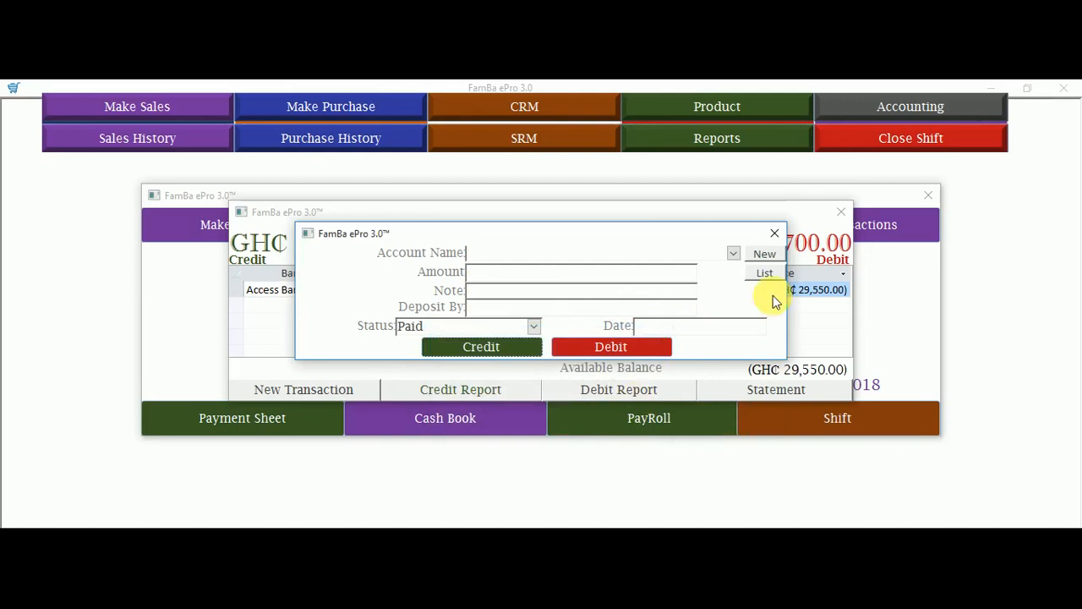
pyautogui.click(775, 232)
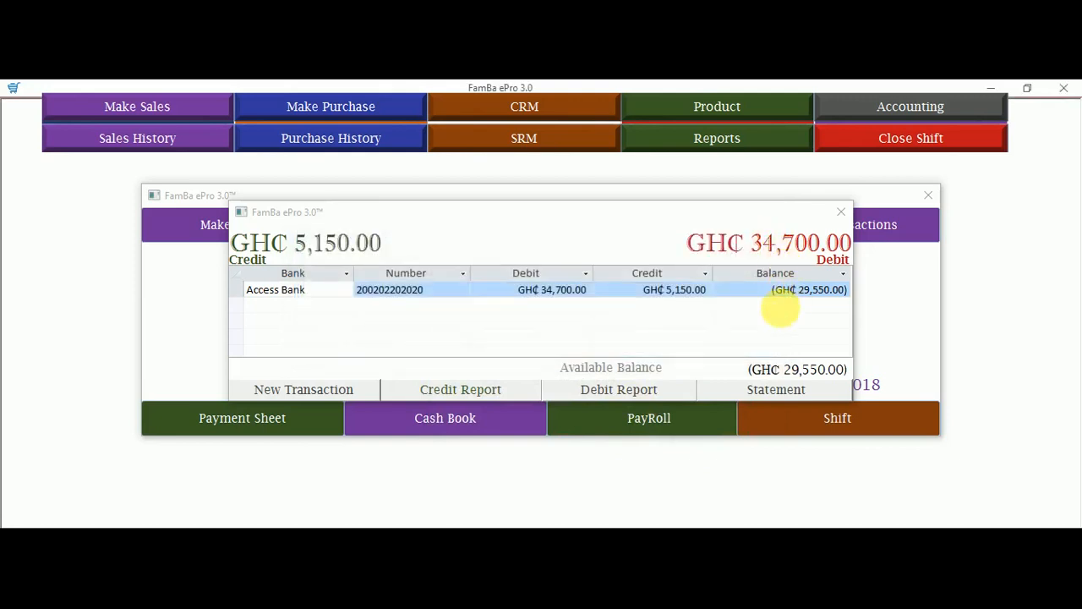
# Reopen the bank transactions overview to refresh it, and review its credit and debit reports
pyautogui.click(841, 214)
pyautogui.click(837, 224)
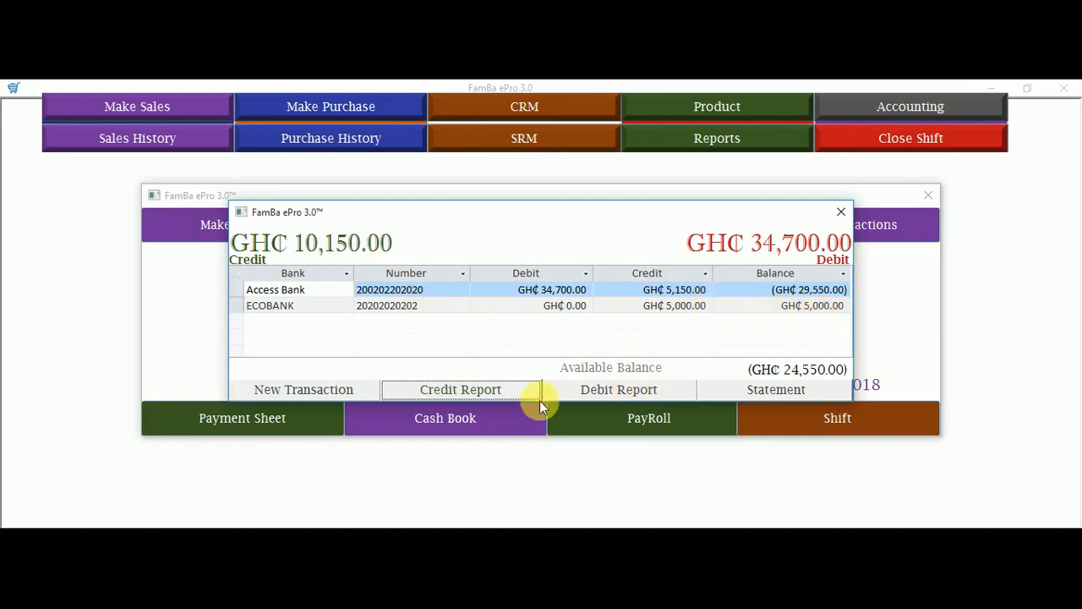
pyautogui.click(476, 399)
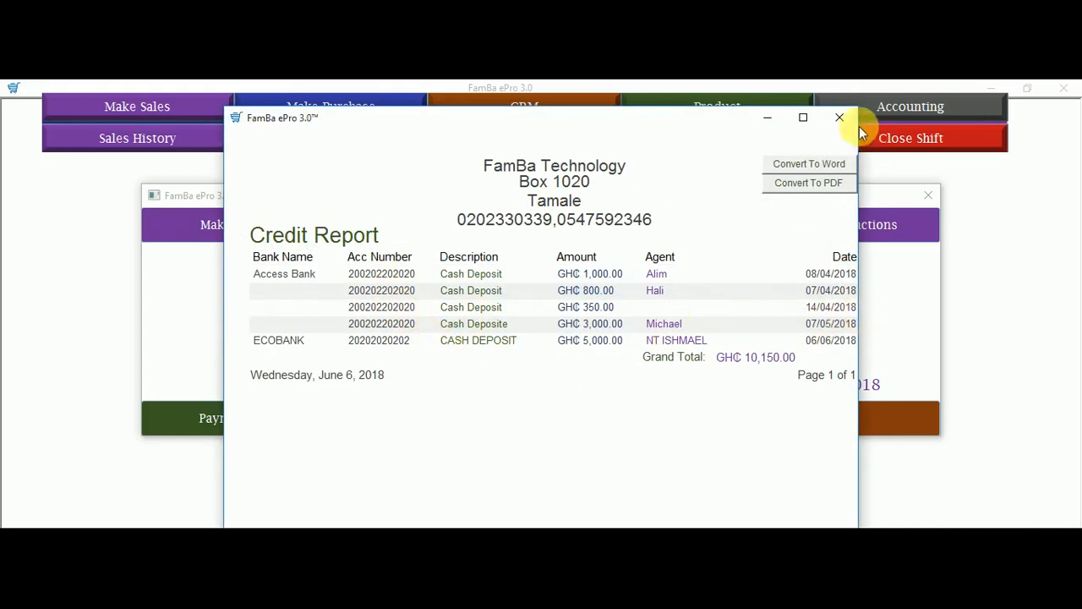
pyautogui.click(839, 118)
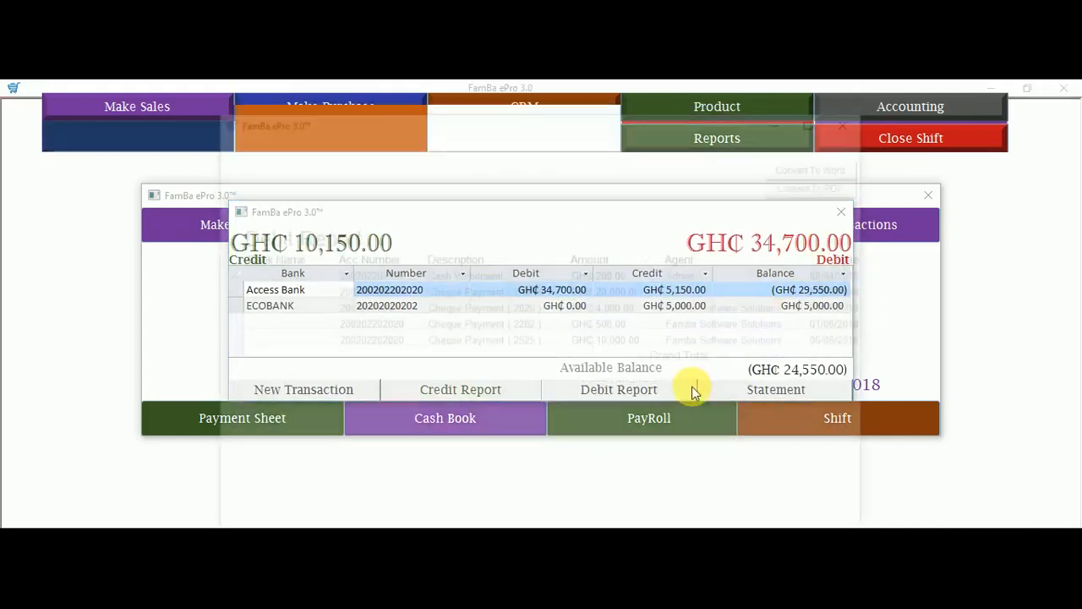
pyautogui.click(692, 389)
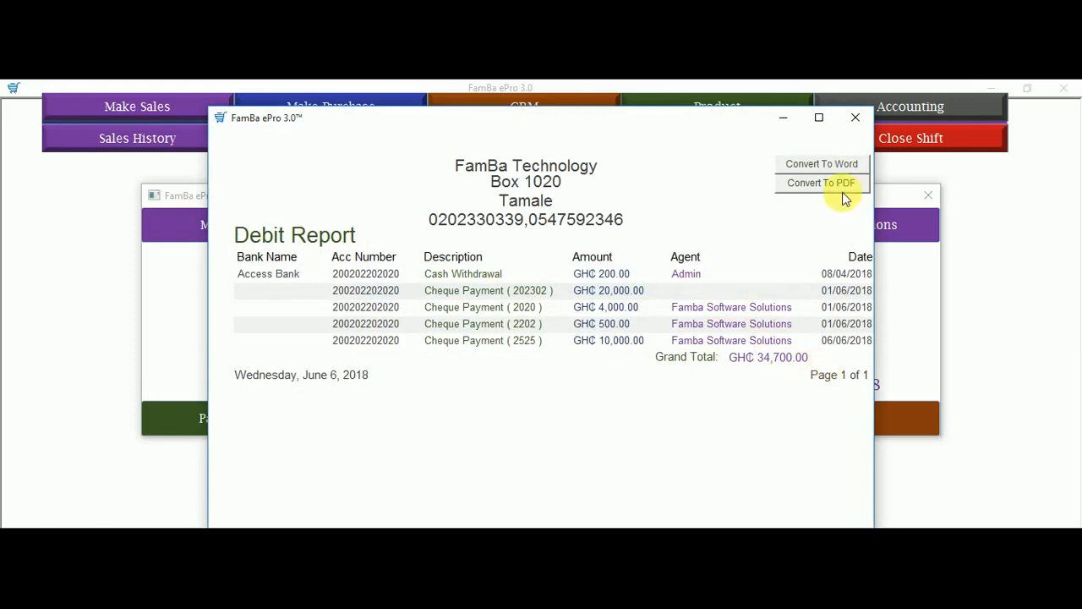
pyautogui.click(856, 117)
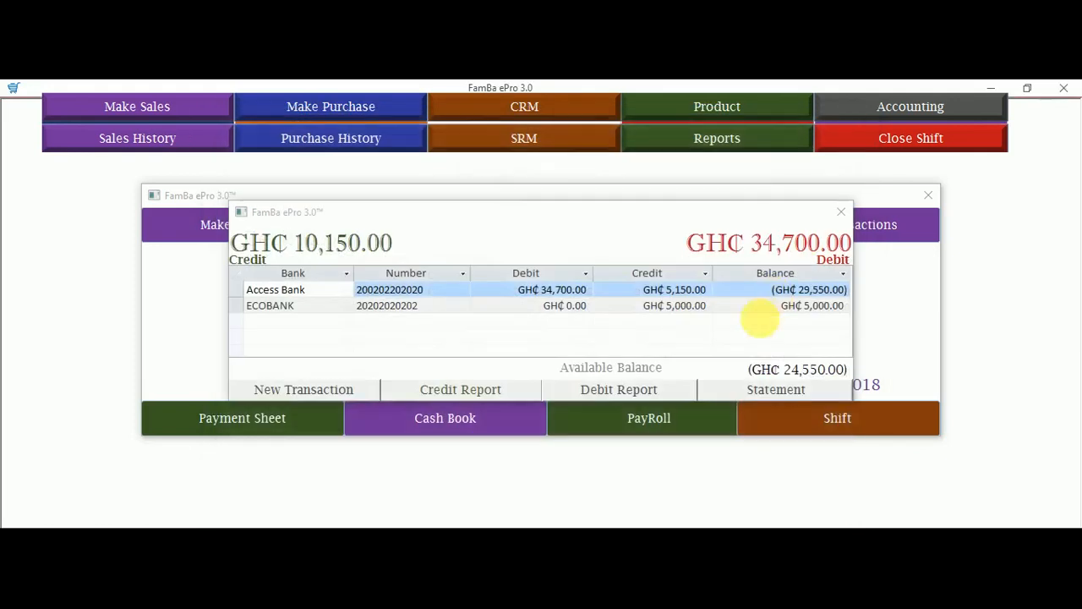
# Open the bank statement, look through its listed transactions, and close it
pyautogui.click(792, 389)
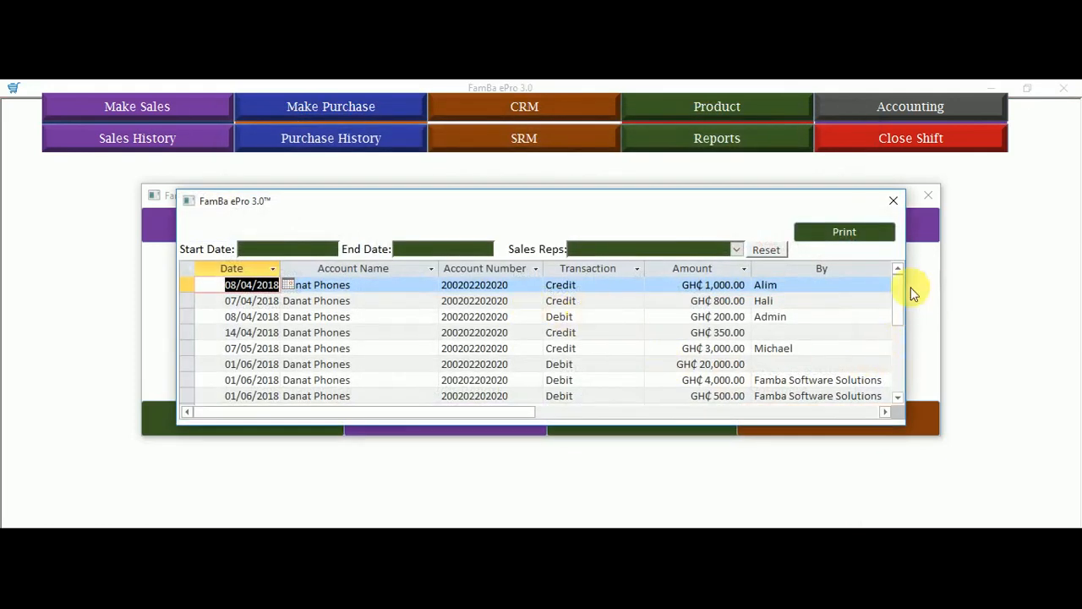
pyautogui.moveTo(900, 307); pyautogui.dragTo(877, 273)
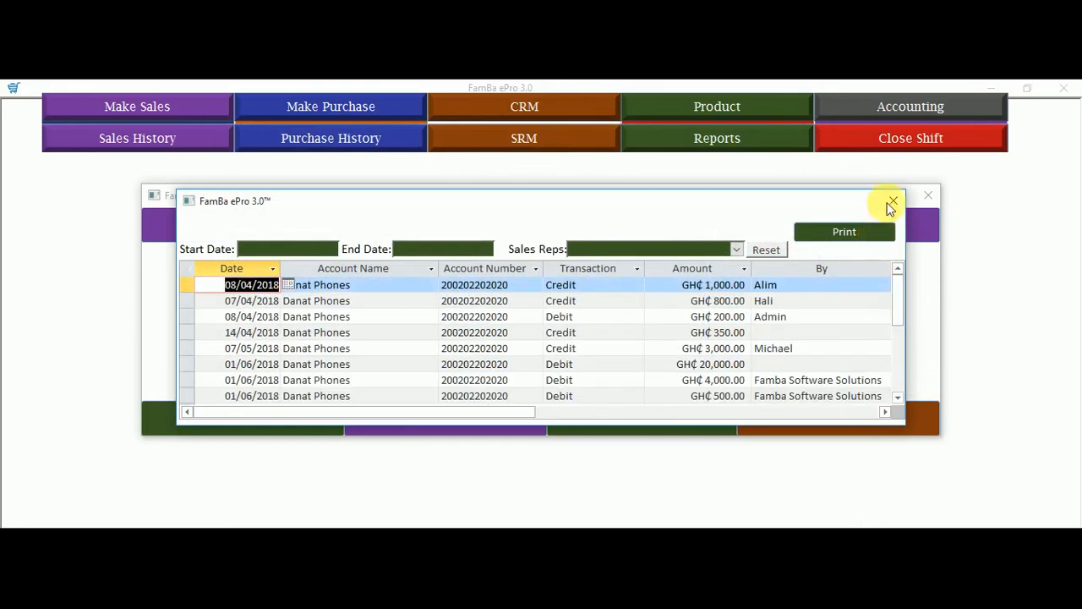
pyautogui.click(893, 200)
# Check the list of registered bank accounts from a new transaction form, and close all the bank windows
pyautogui.click(286, 391)
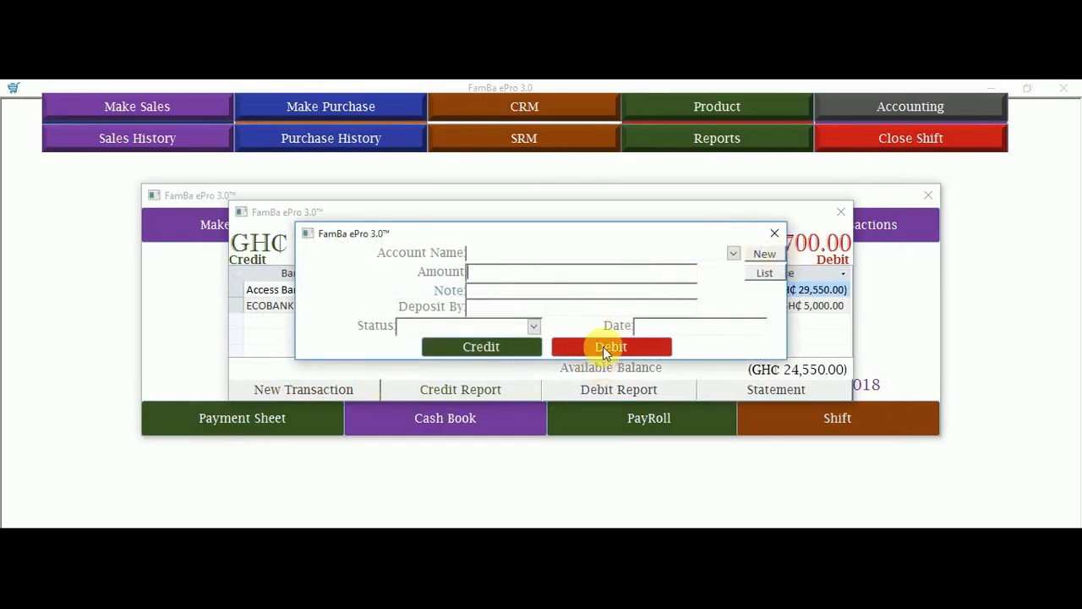
pyautogui.click(752, 273)
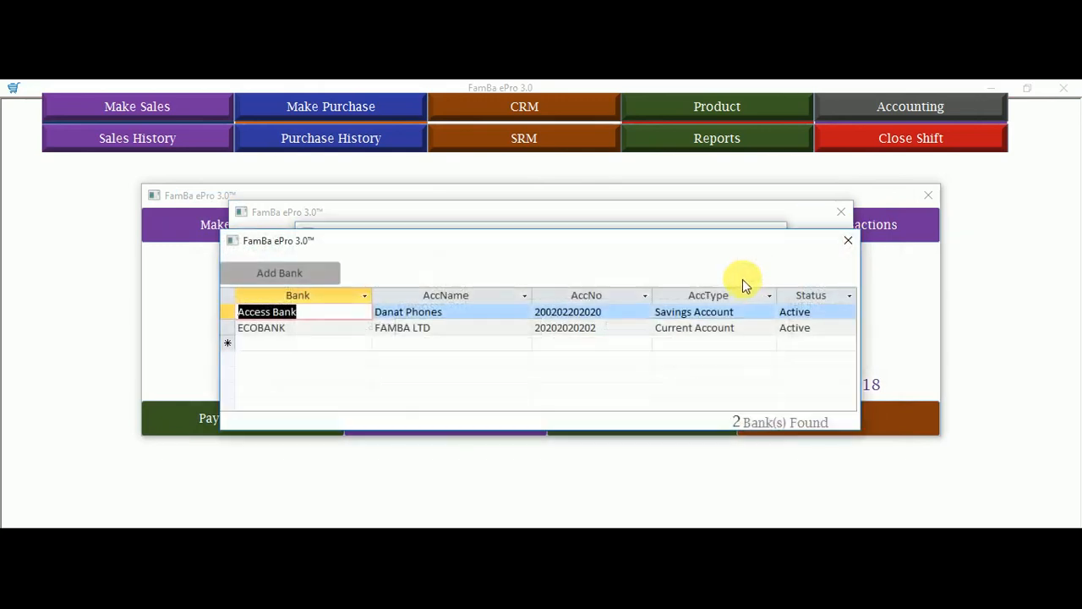
pyautogui.click(848, 241)
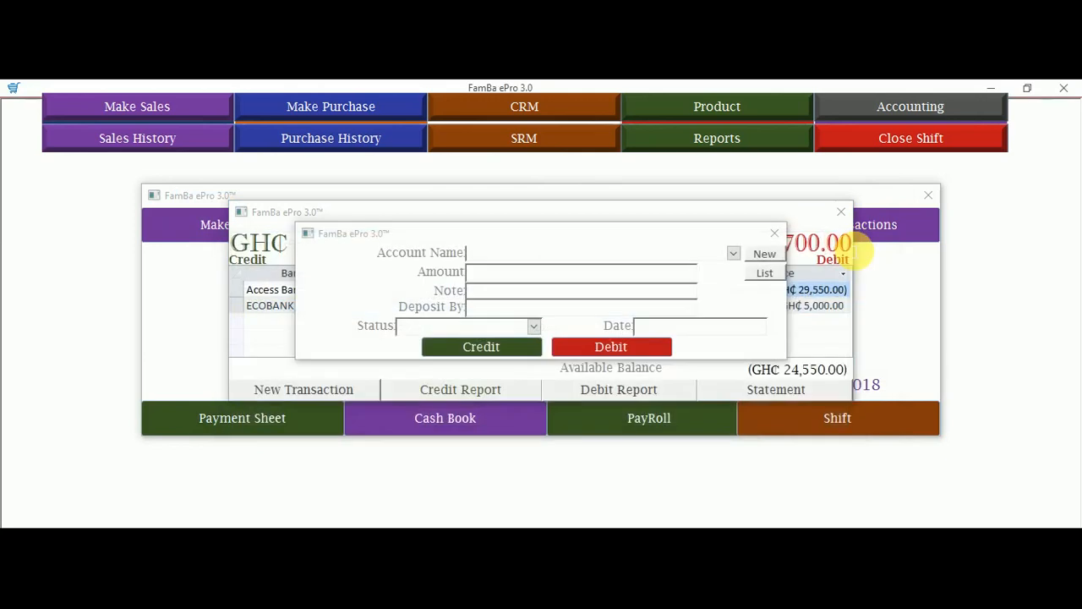
pyautogui.click(775, 233)
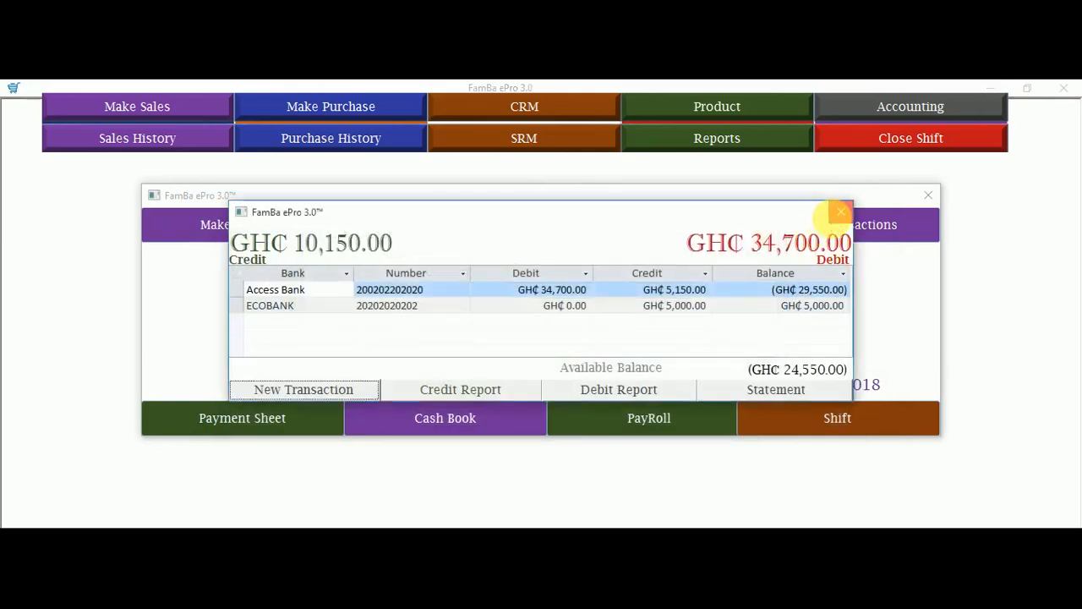
pyautogui.click(841, 212)
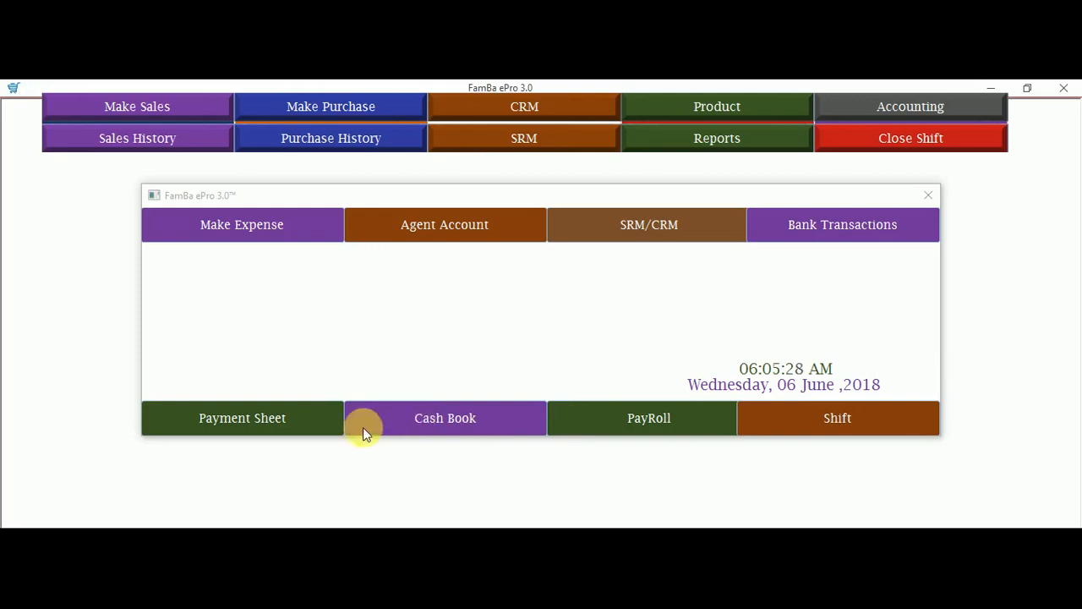
# Open the payment sheet, select the customer Famba, and review their purchase and payment transactions
pyautogui.click(273, 417)
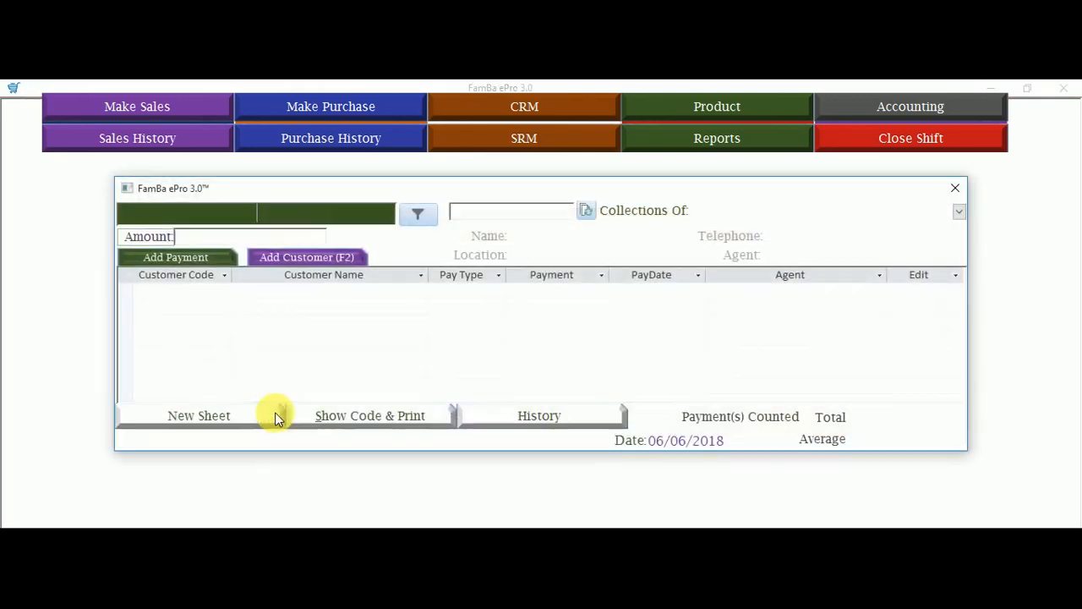
pyautogui.click(419, 214)
pyautogui.click(234, 324)
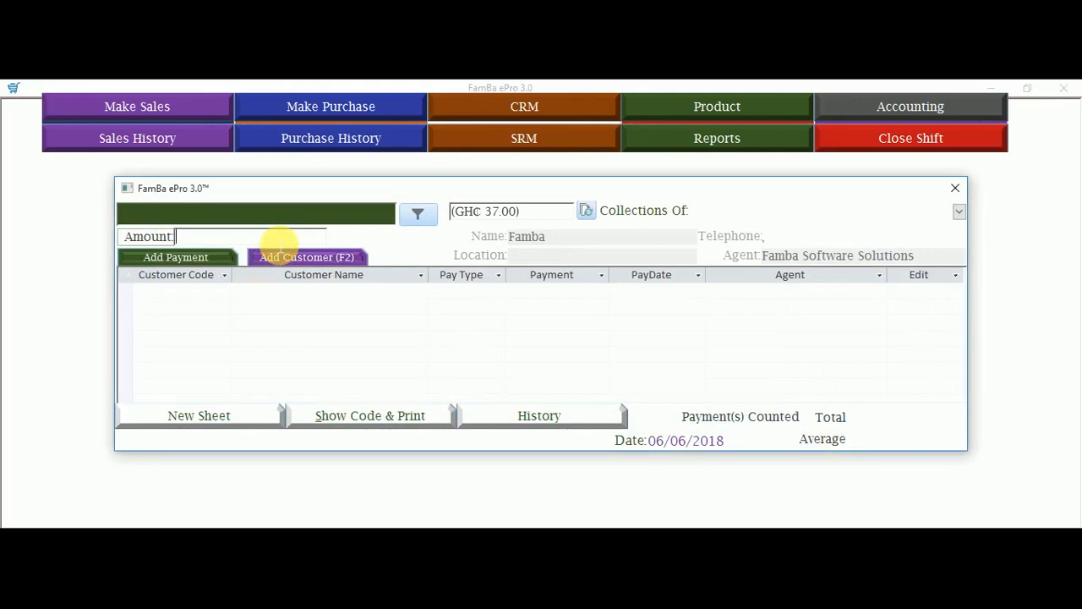
pyautogui.click(514, 215)
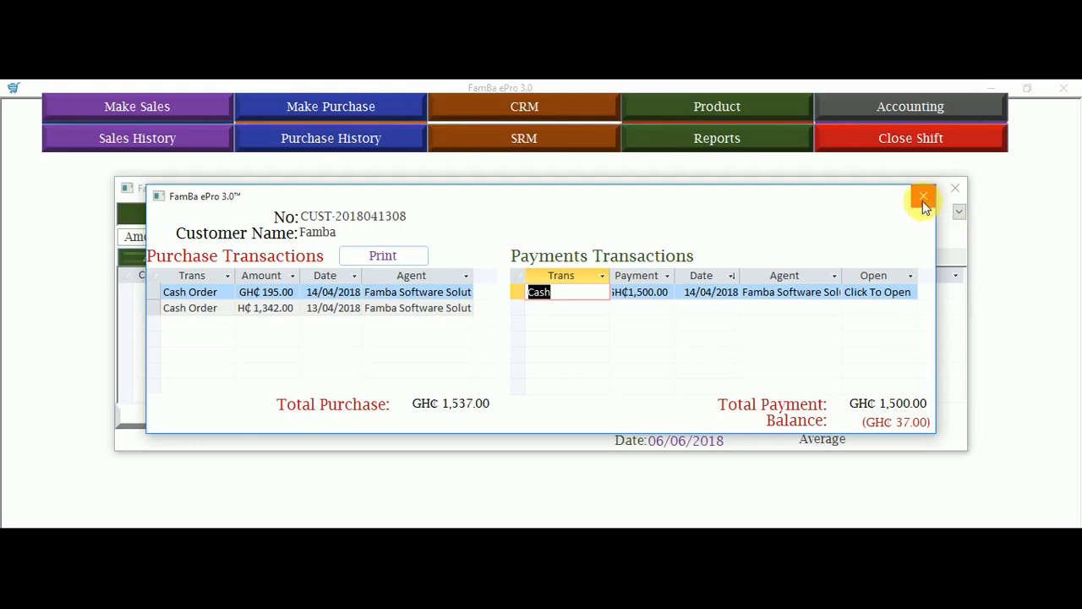
pyautogui.click(924, 195)
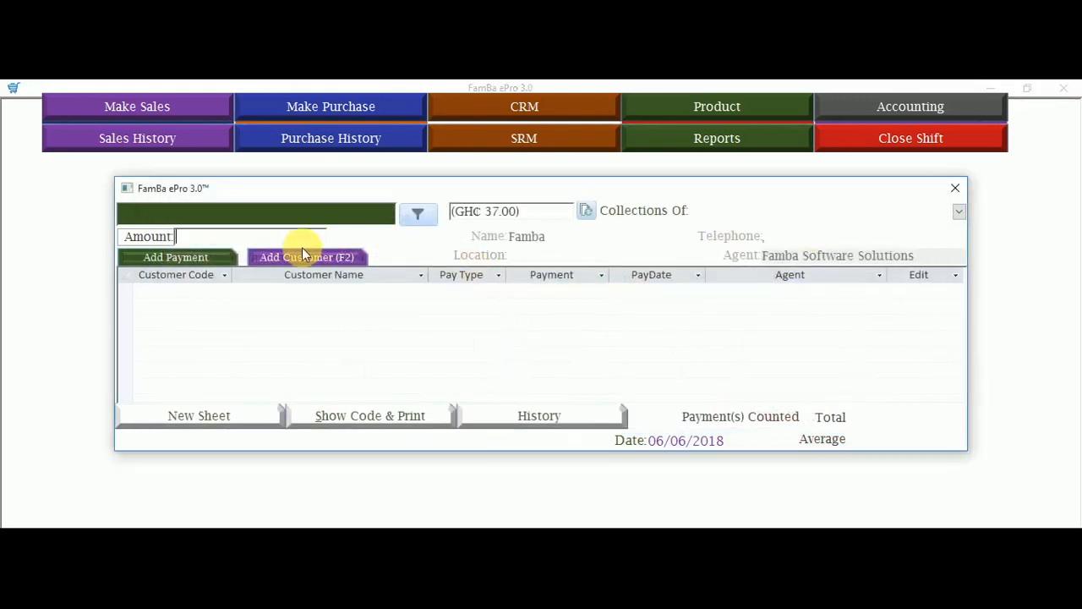
# Add a payment of 100 for Famba, show the sheet's code and printout, and return to the accounting menu
pyautogui.write('100')
pyautogui.click(177, 255)
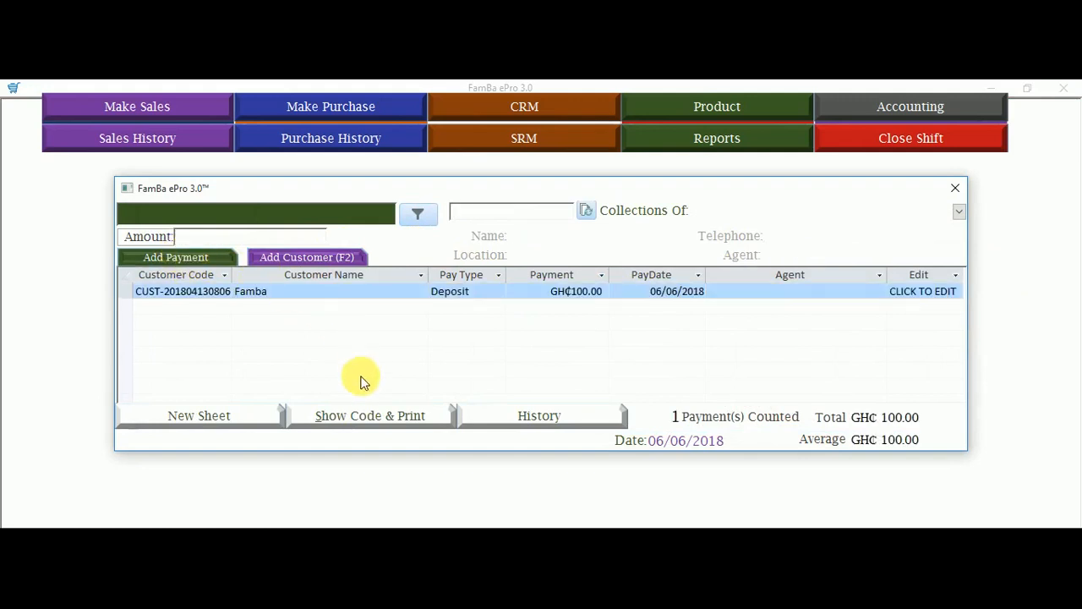
pyautogui.click(358, 428)
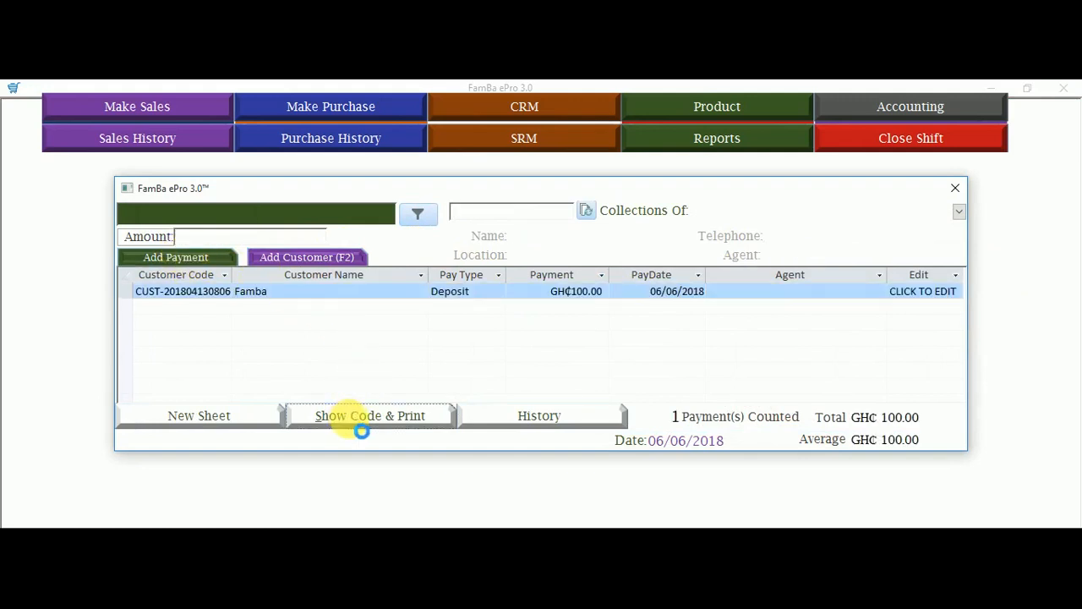
pyautogui.click(901, 93)
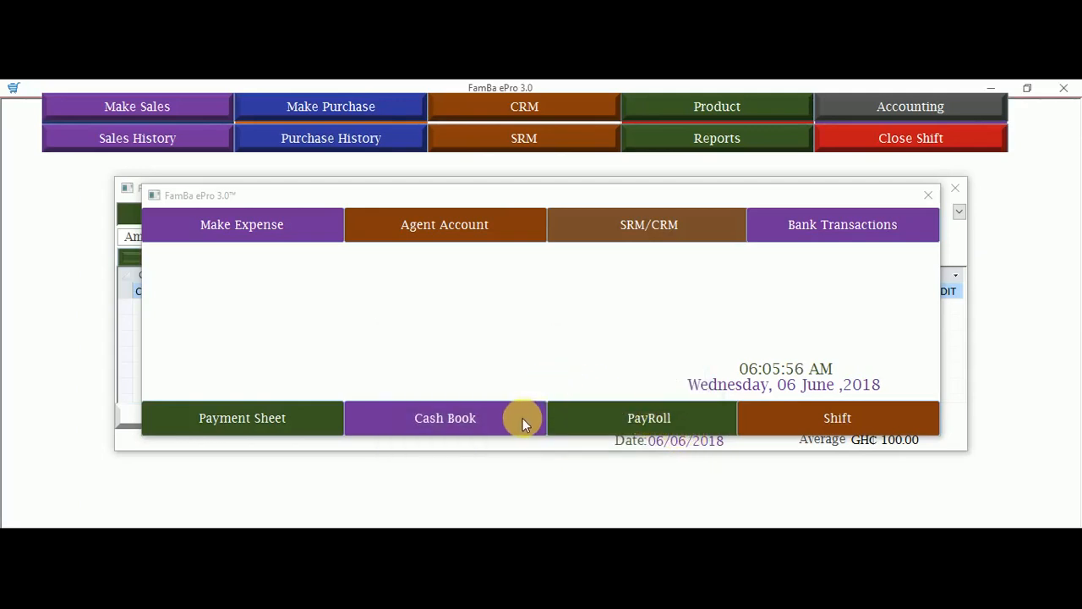
# Start a new payroll for the period 01/05/2018 to 31/05/2018 and select the agent Famba Software Solutions
pyautogui.click(613, 419)
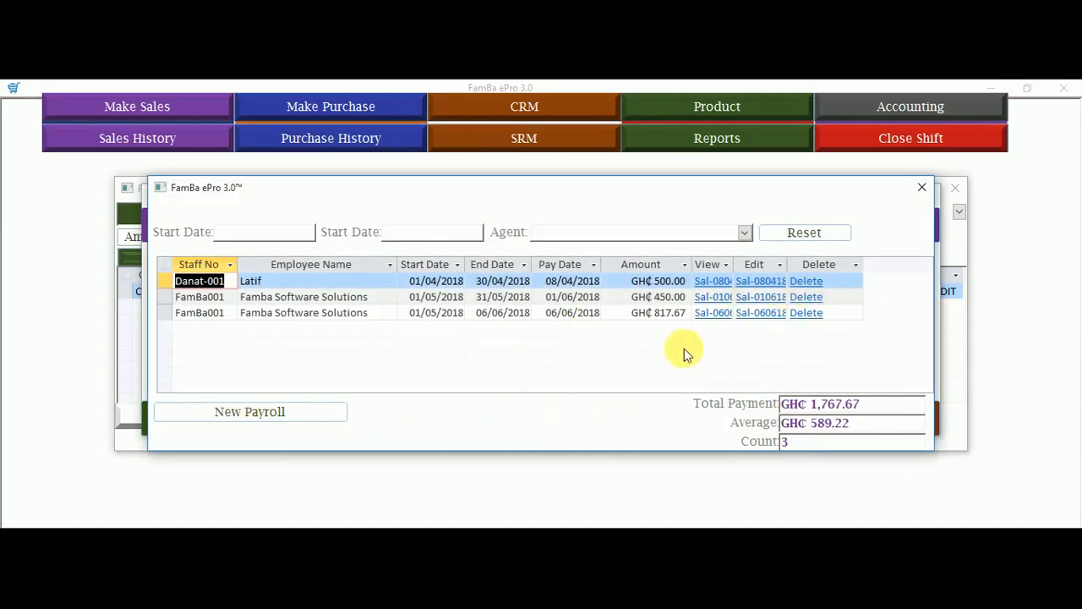
pyautogui.click(314, 412)
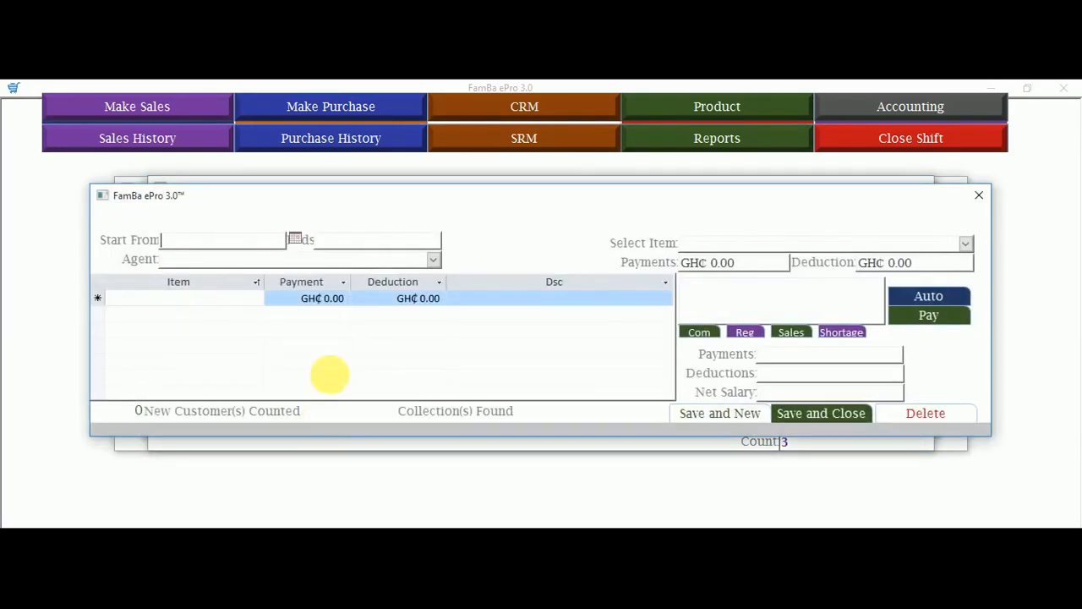
pyautogui.click(295, 239)
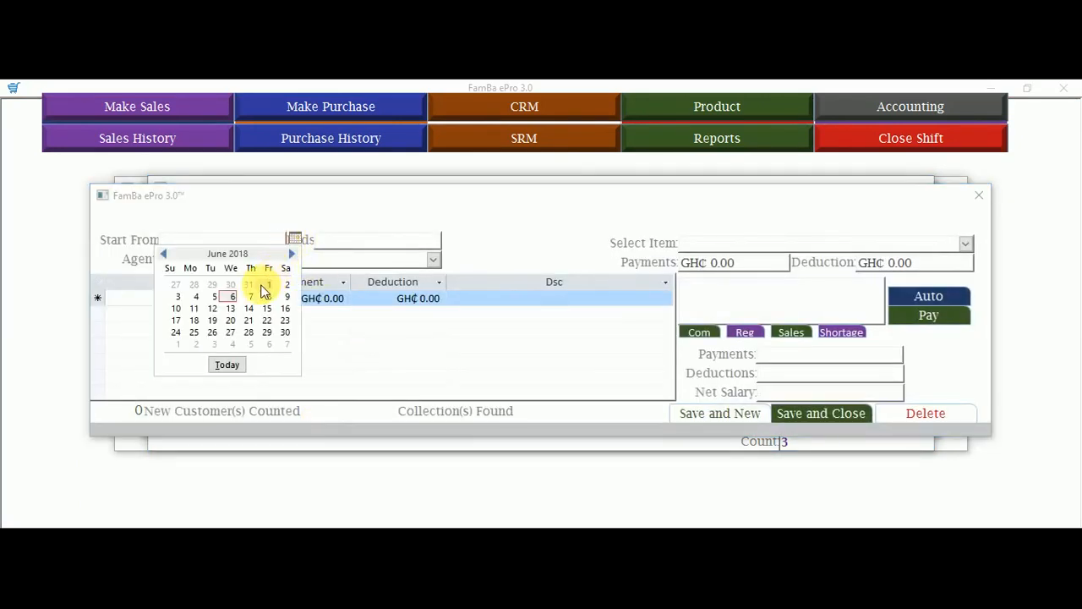
pyautogui.click(163, 253)
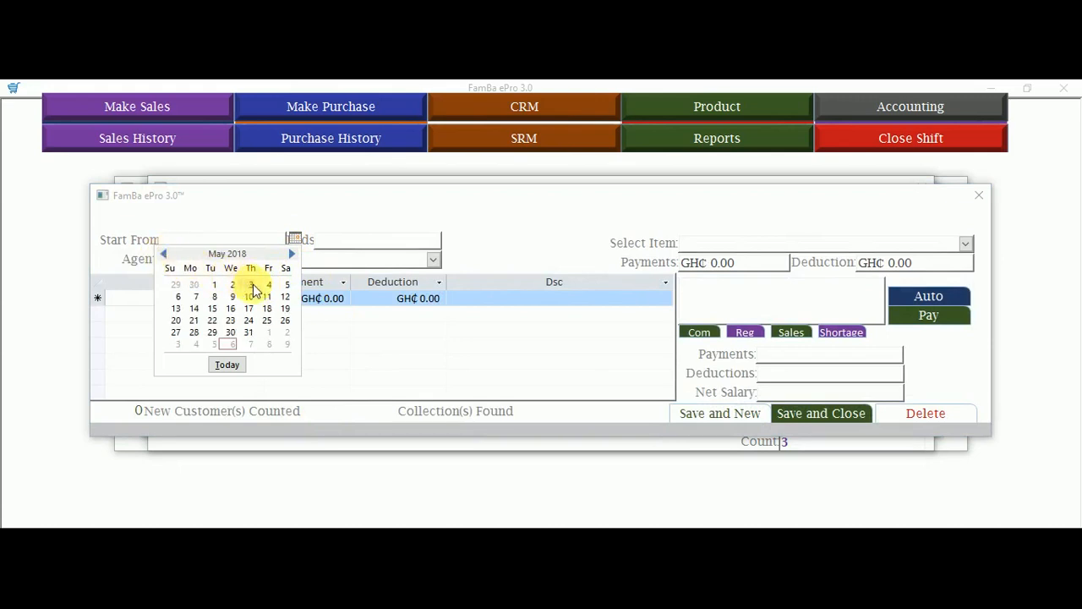
pyautogui.click(214, 284)
pyautogui.click(393, 243)
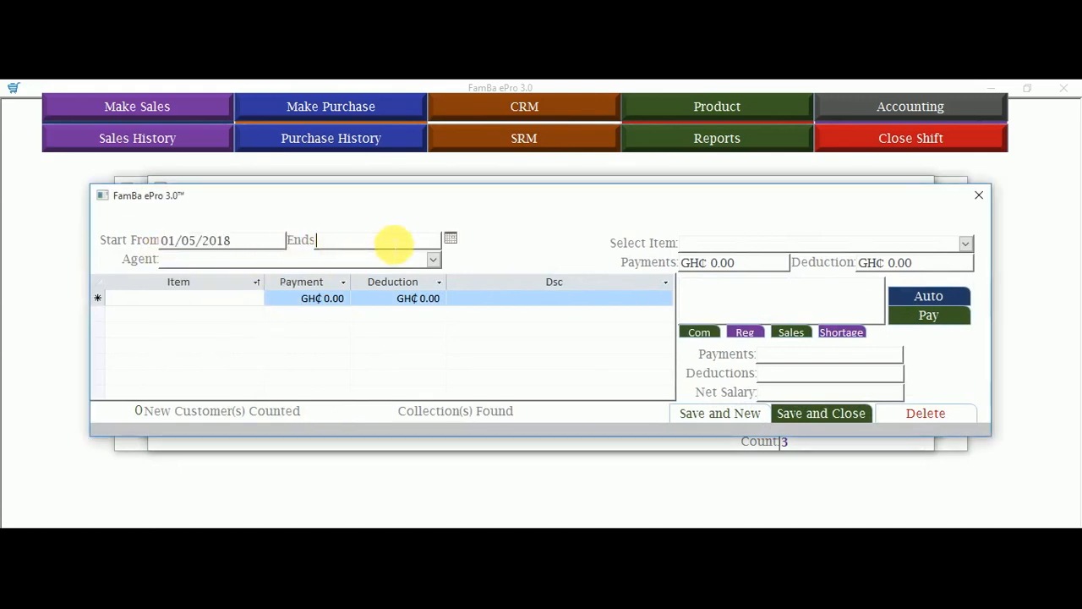
pyautogui.click(450, 238)
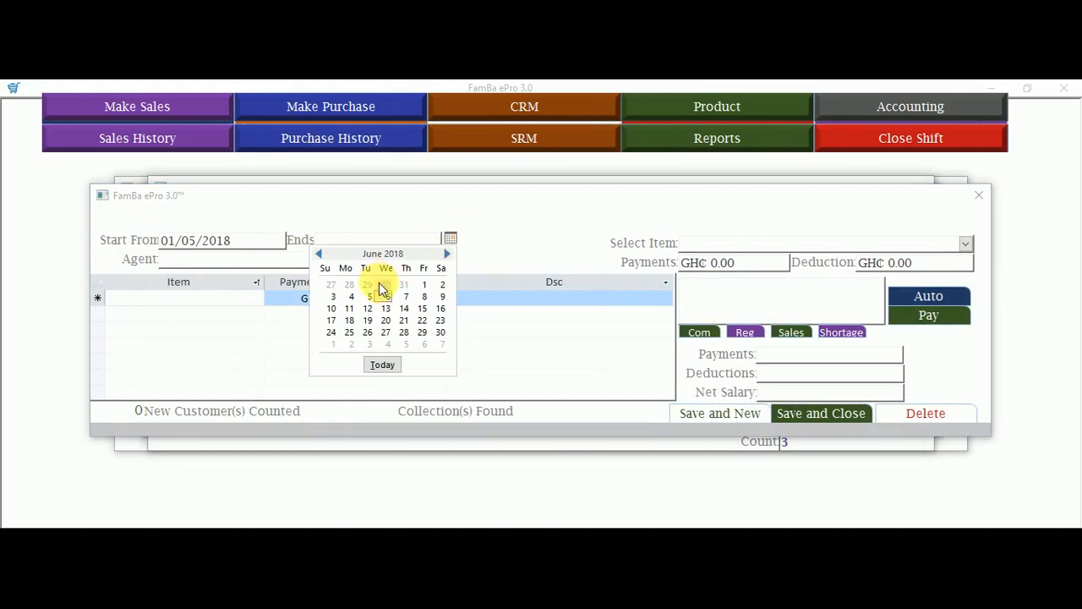
pyautogui.click(404, 285)
pyautogui.click(429, 262)
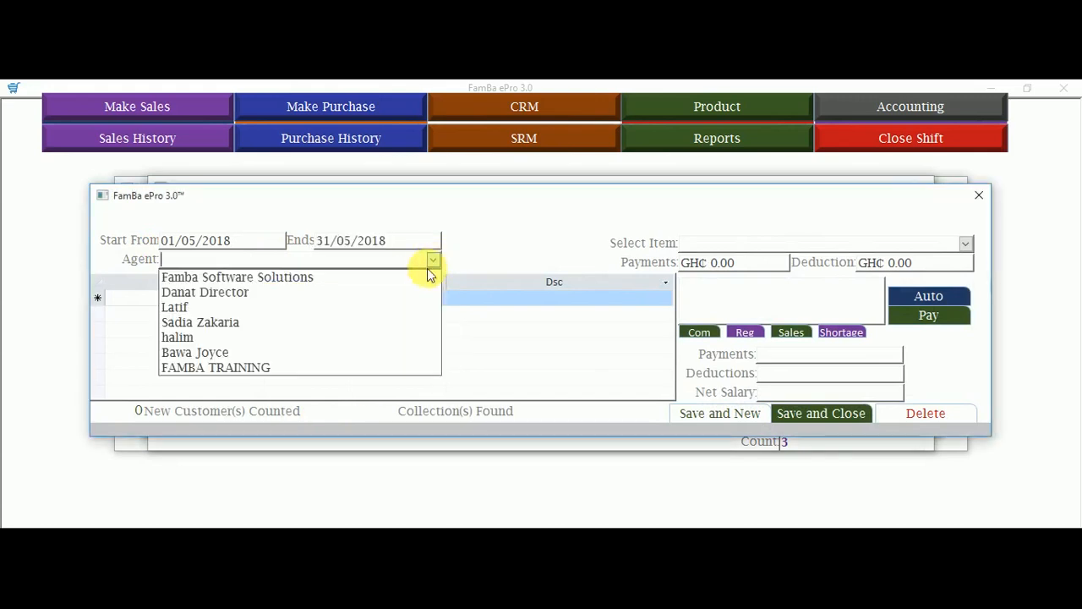
pyautogui.click(380, 277)
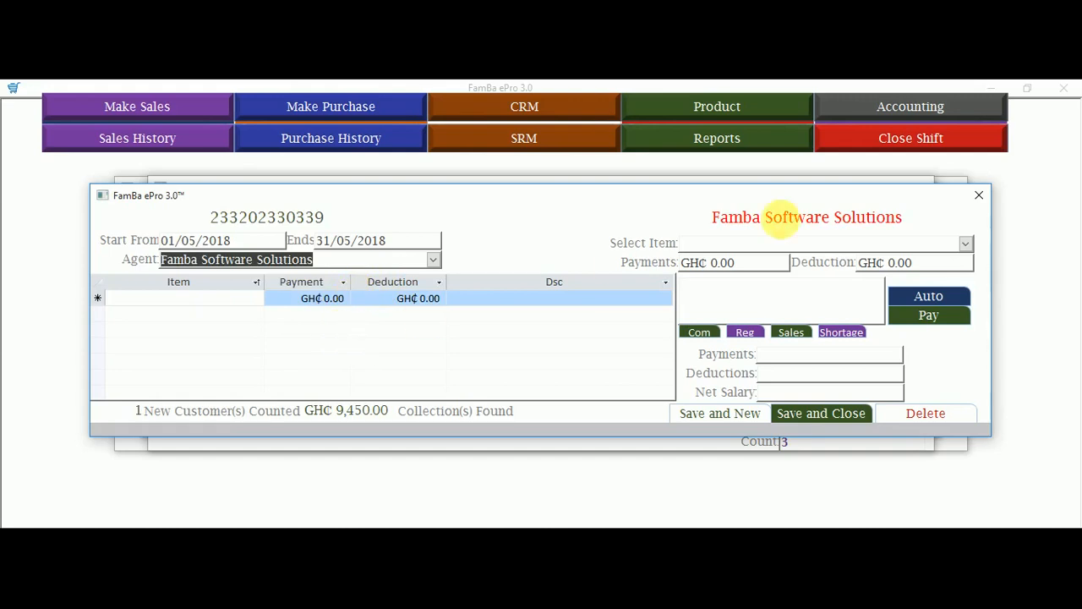
# Add a Basic Salary payment of 500 to the payroll without a description
pyautogui.click(966, 243)
pyautogui.click(944, 261)
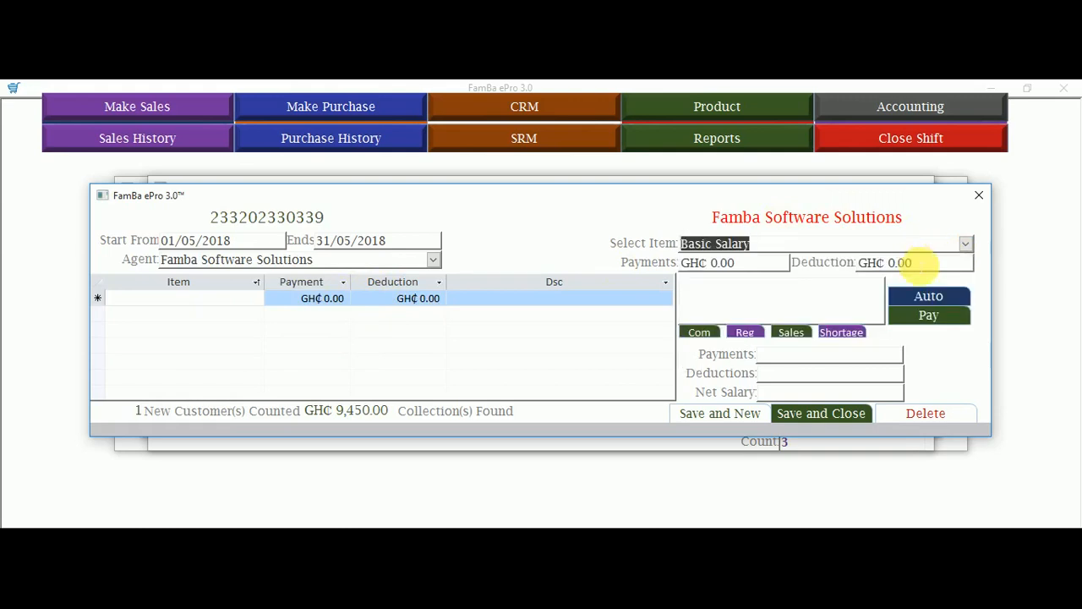
pyautogui.click(756, 267)
pyautogui.write('500')
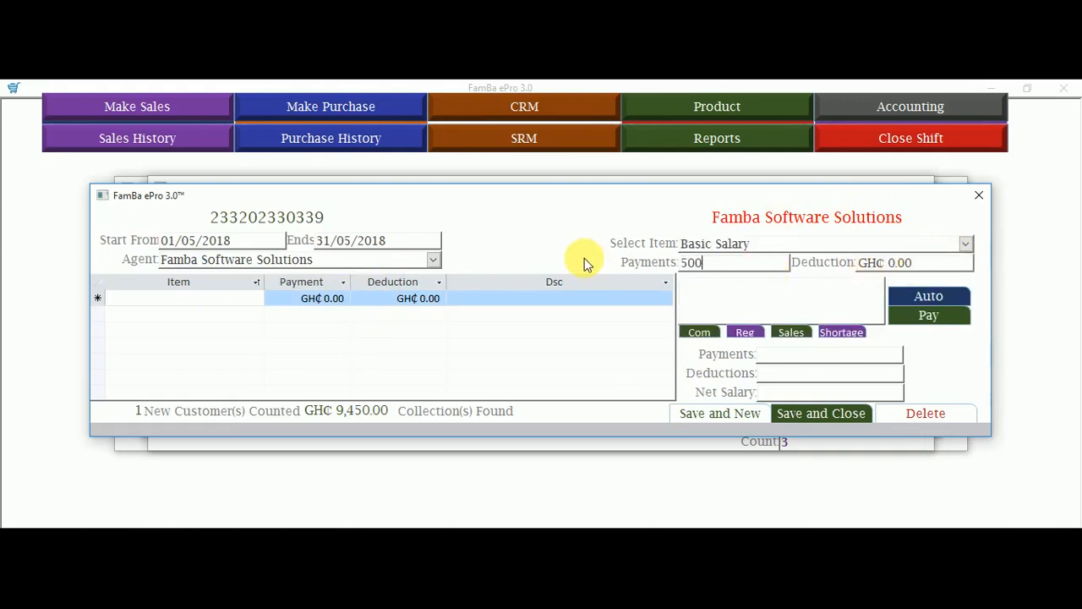
pyautogui.click(719, 296)
pyautogui.click(927, 314)
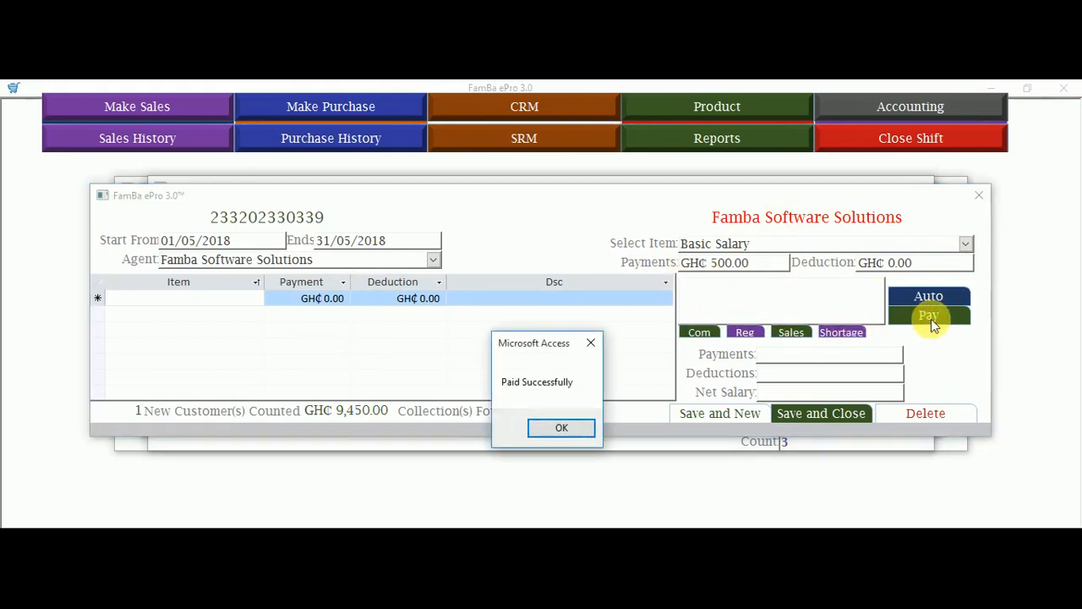
pyautogui.click(545, 428)
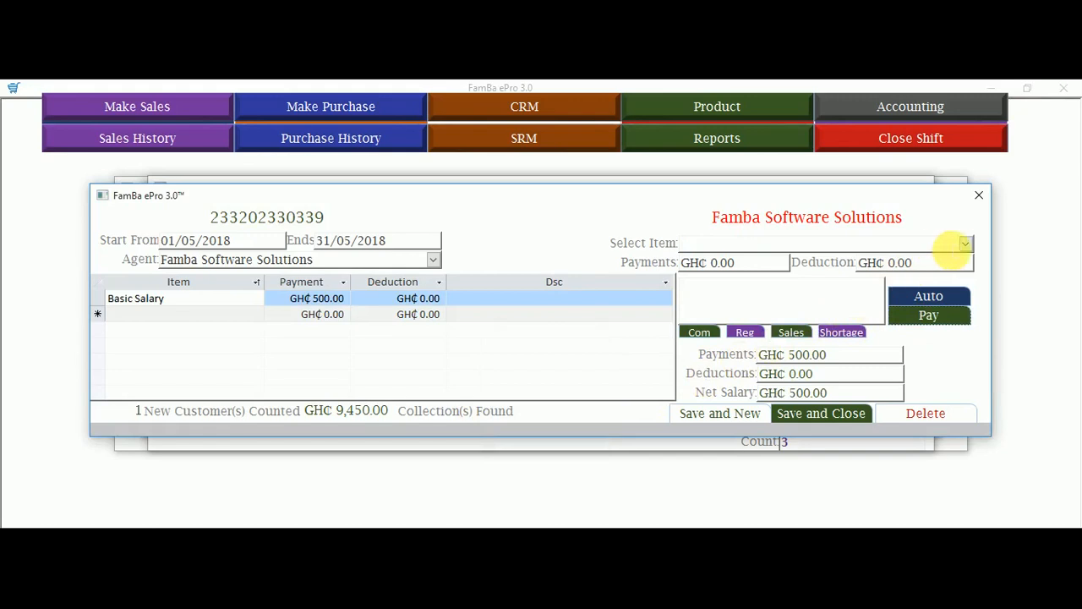
# Add a Commissions payment of 150 with the description FUEL to the payroll
pyautogui.click(966, 246)
pyautogui.click(908, 282)
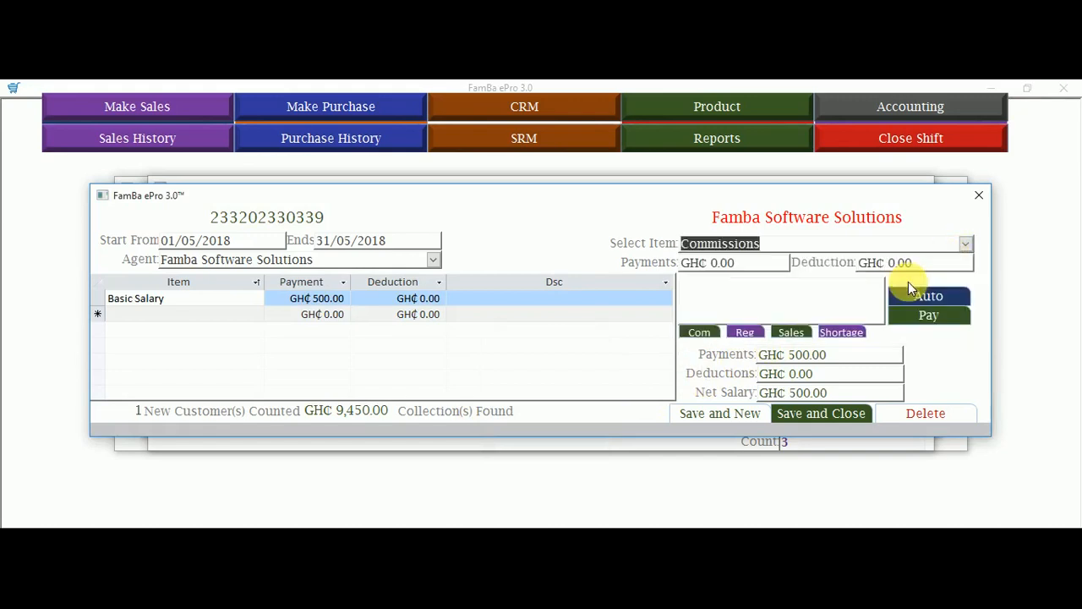
pyautogui.press('Tab')
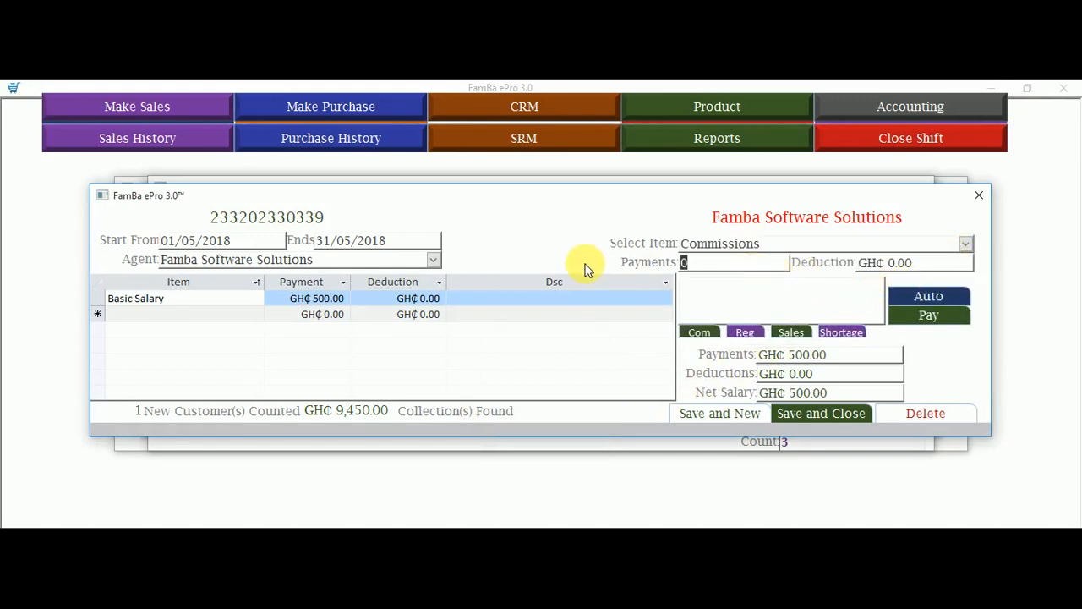
pyautogui.write('150')
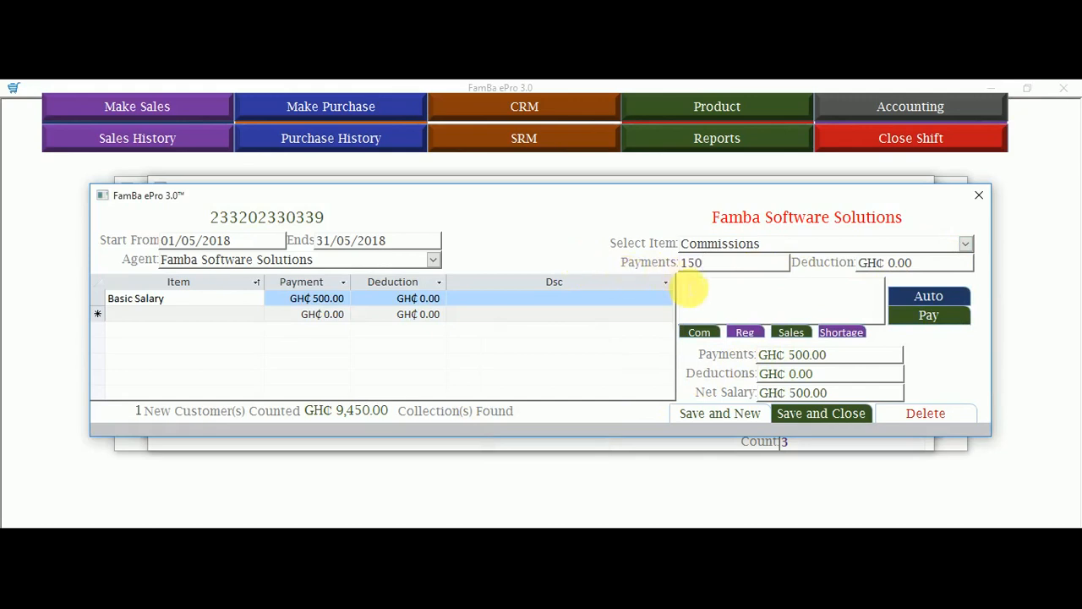
pyautogui.click(727, 297)
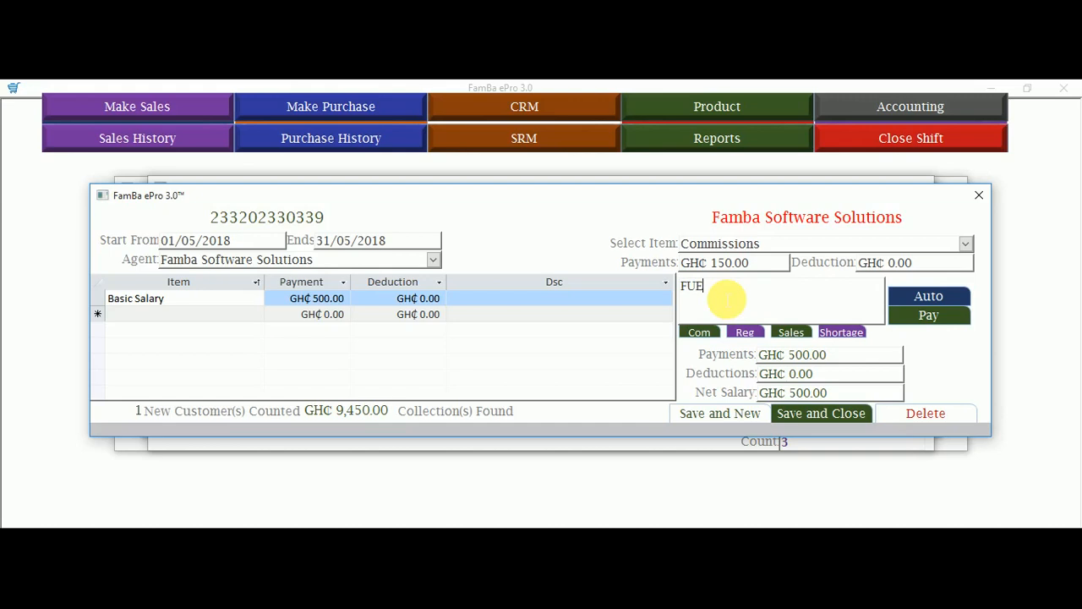
pyautogui.click(928, 315)
pyautogui.click(552, 430)
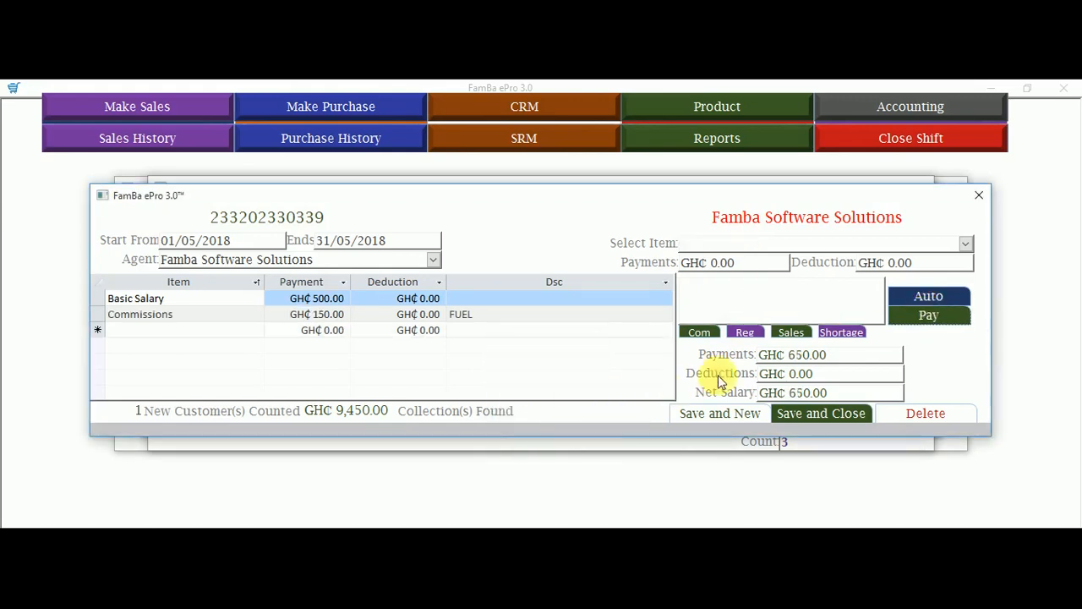
# Review the agent's payment history with its total, the customer registration report and the sales report, closing each one
pyautogui.click(700, 332)
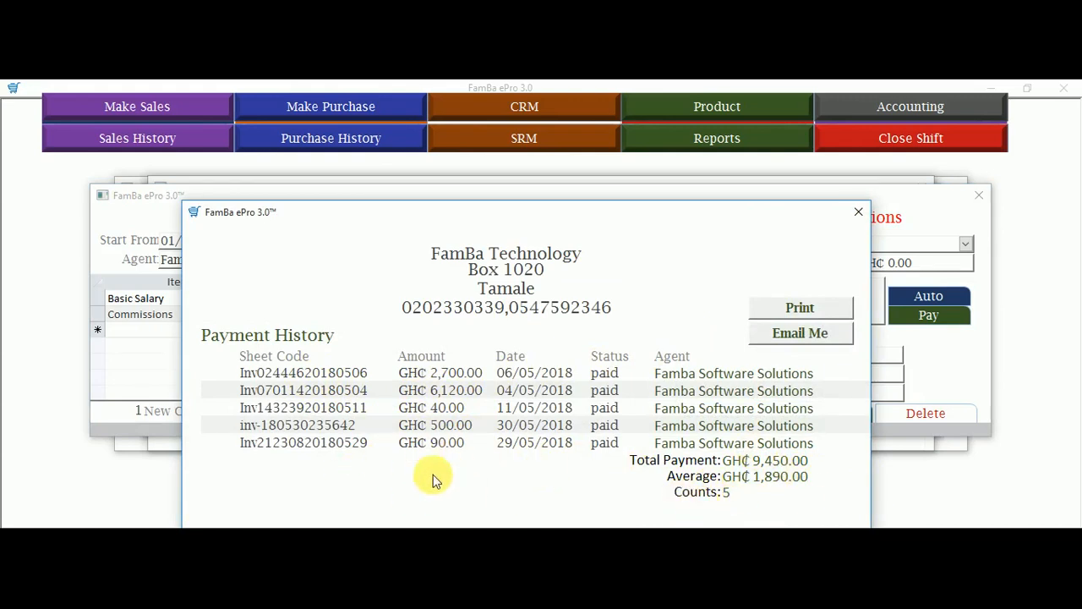
pyautogui.doubleClick(765, 461)
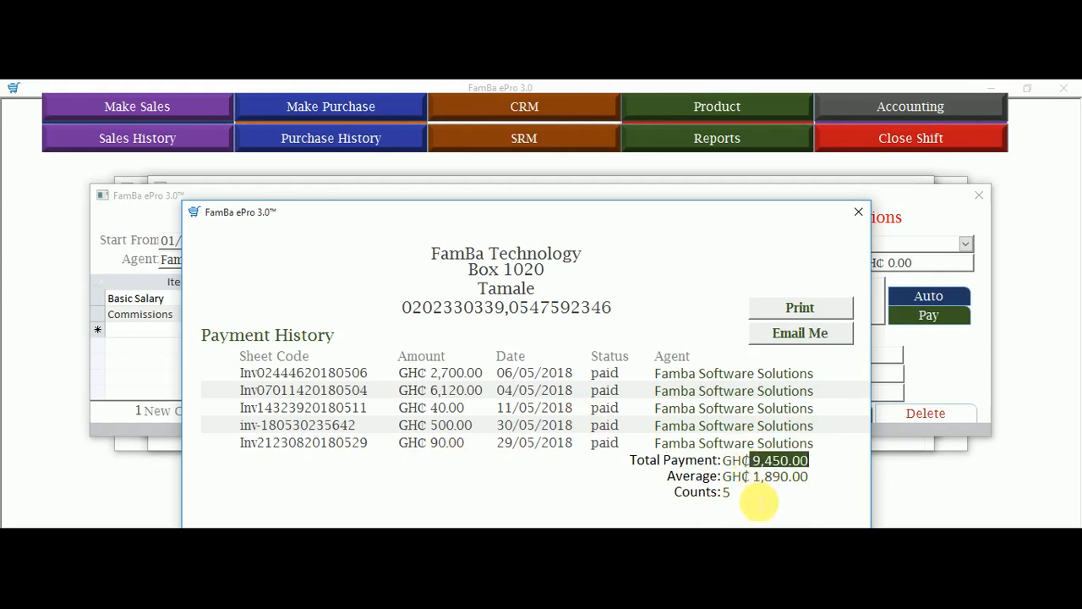
pyautogui.click(858, 212)
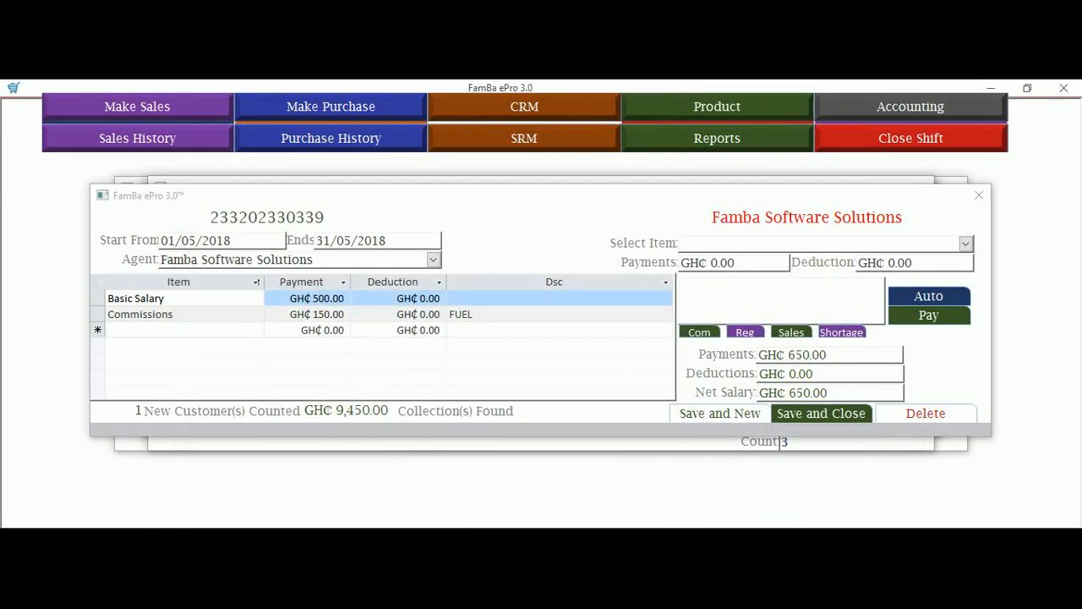
pyautogui.click(745, 332)
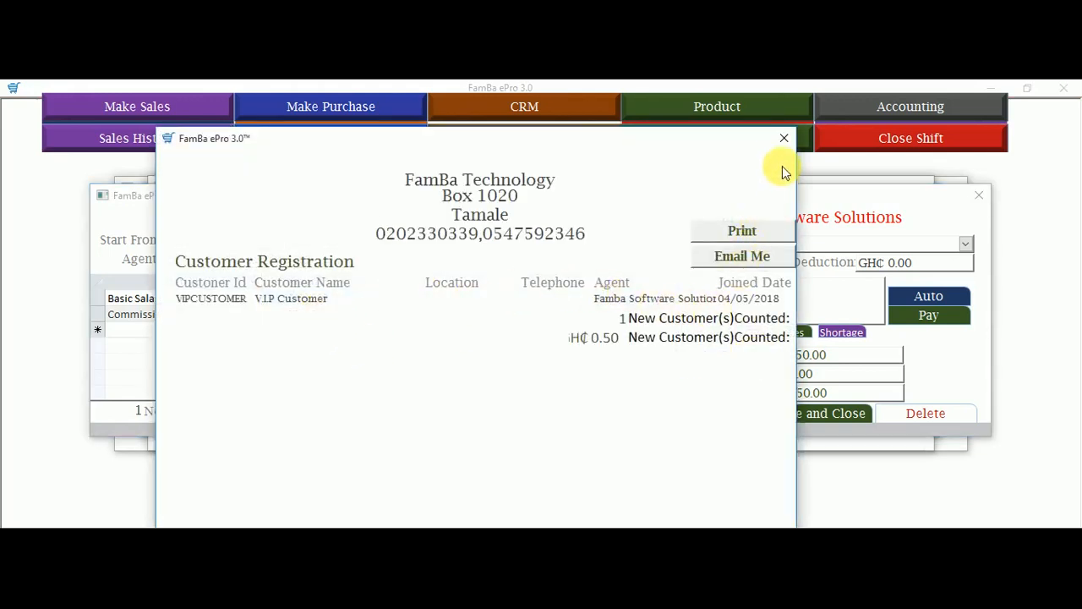
pyautogui.click(784, 138)
pyautogui.click(790, 332)
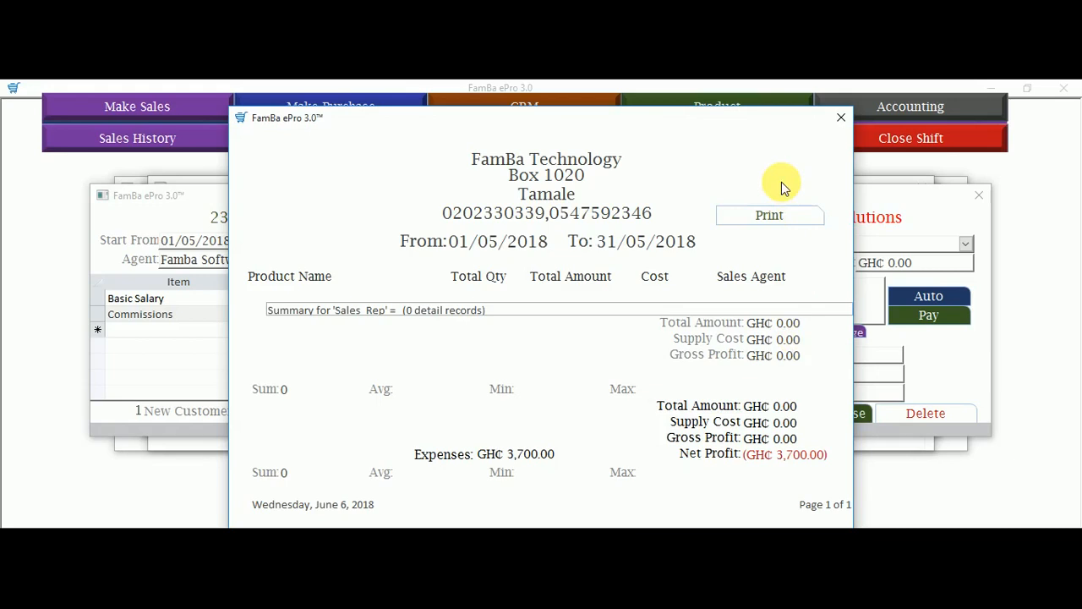
pyautogui.click(841, 116)
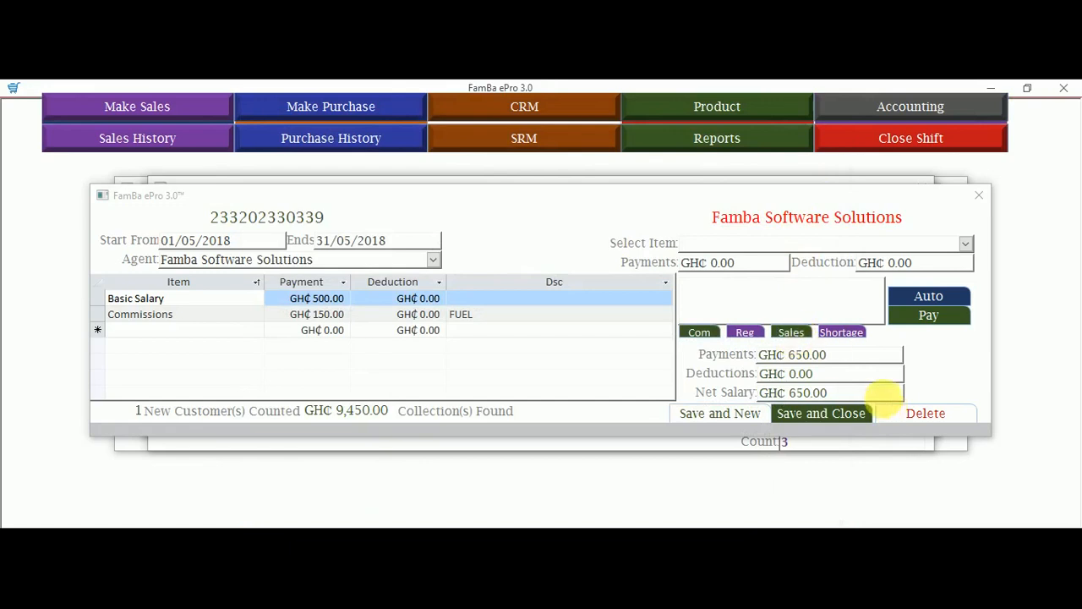
# Open the agent shortage records, filter them by the agent FAMBA TRAINING, and close them
pyautogui.click(843, 333)
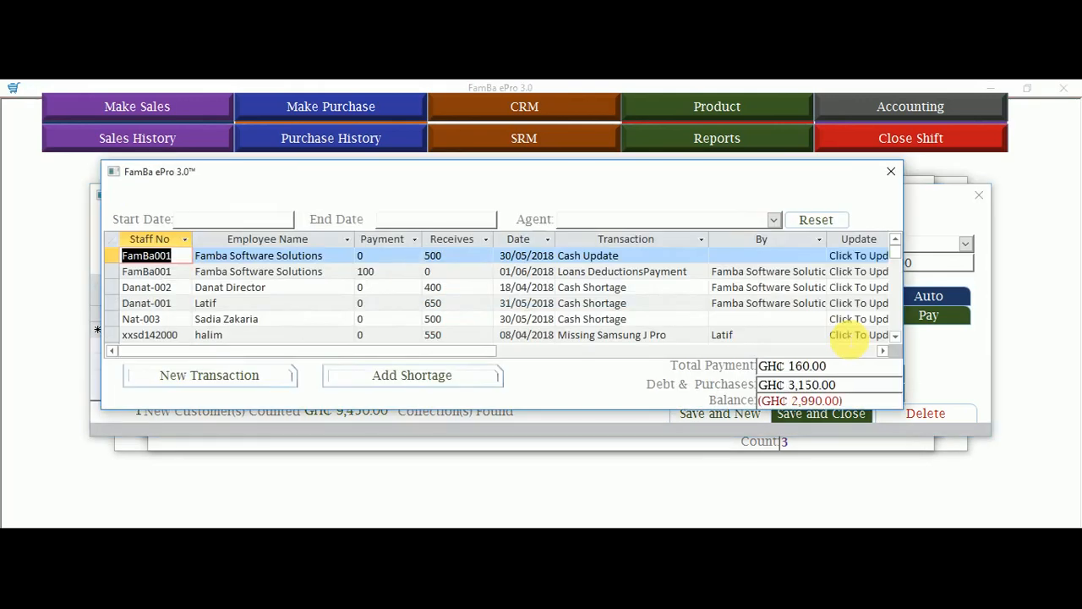
pyautogui.click(773, 219)
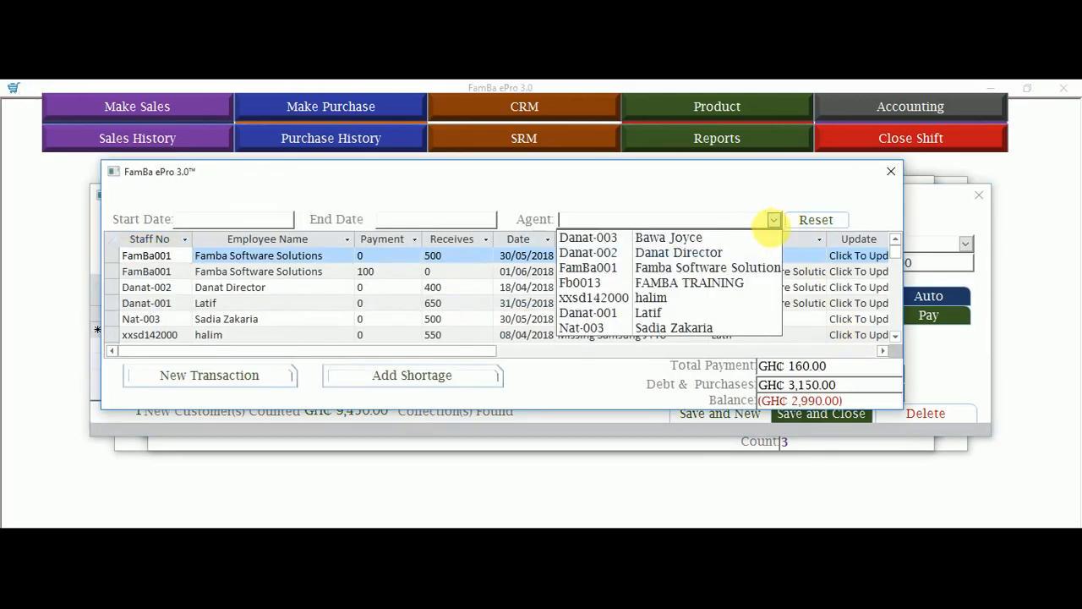
pyautogui.click(742, 284)
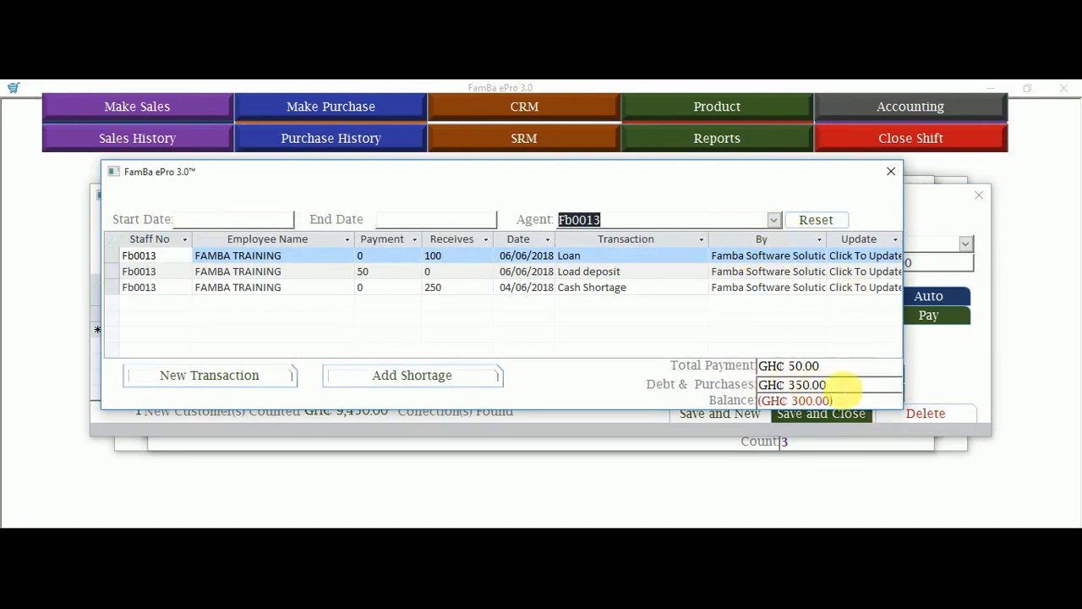
pyautogui.click(890, 171)
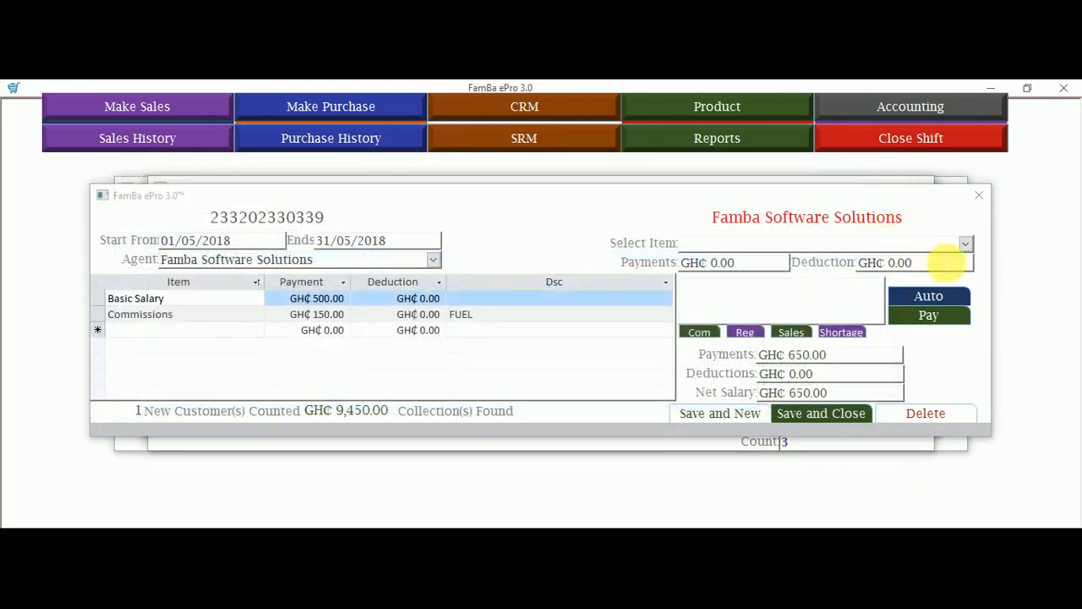
# Add a Shortage Deductions entry of 150 to the payroll, confirming that it is a deduction
pyautogui.click(964, 244)
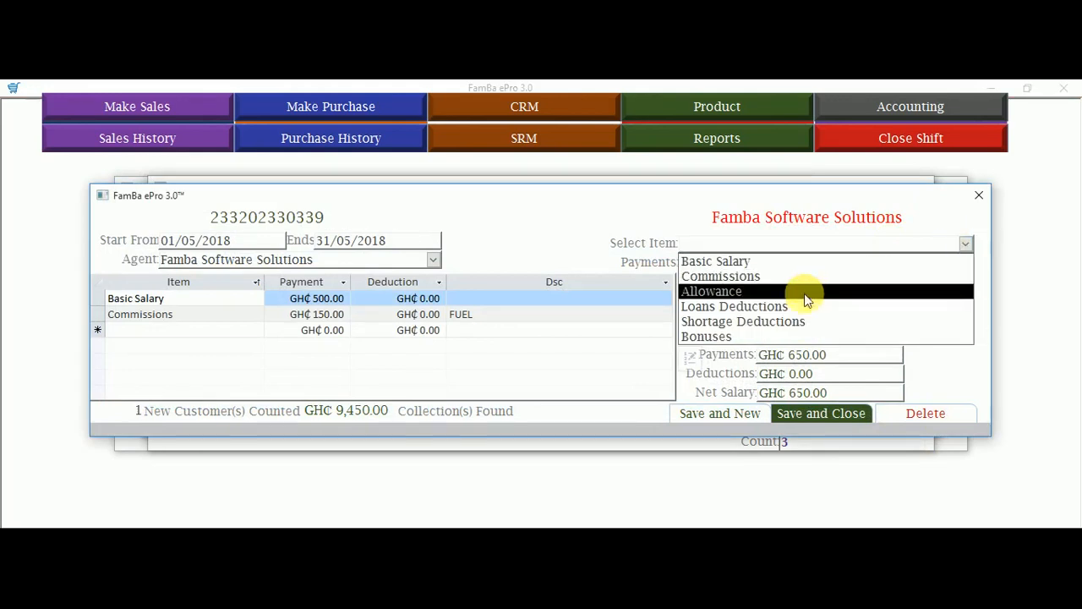
pyautogui.click(764, 320)
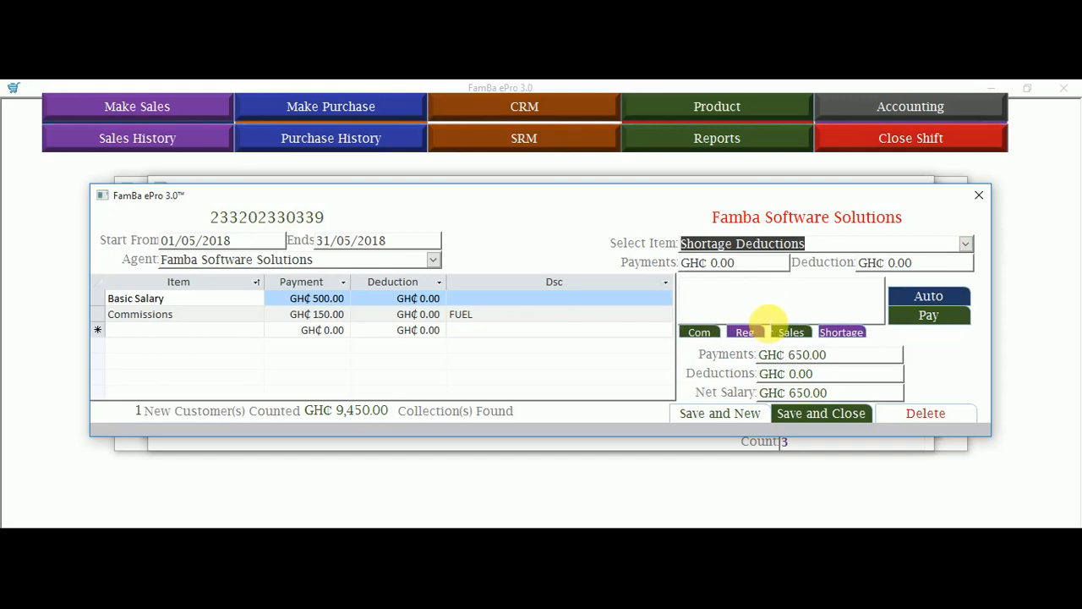
pyautogui.click(864, 262)
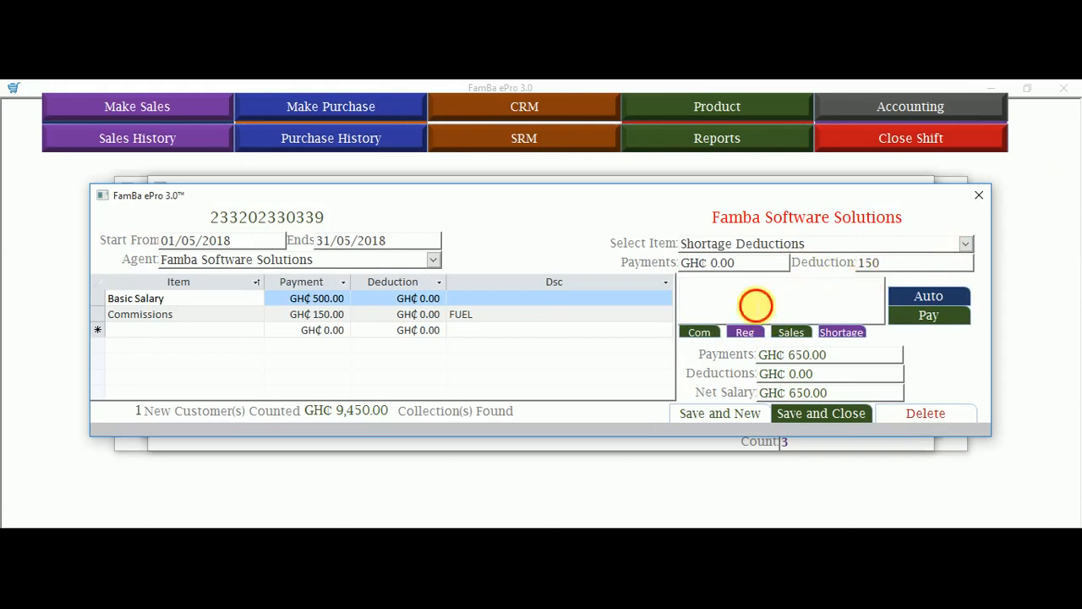
pyautogui.click(753, 305)
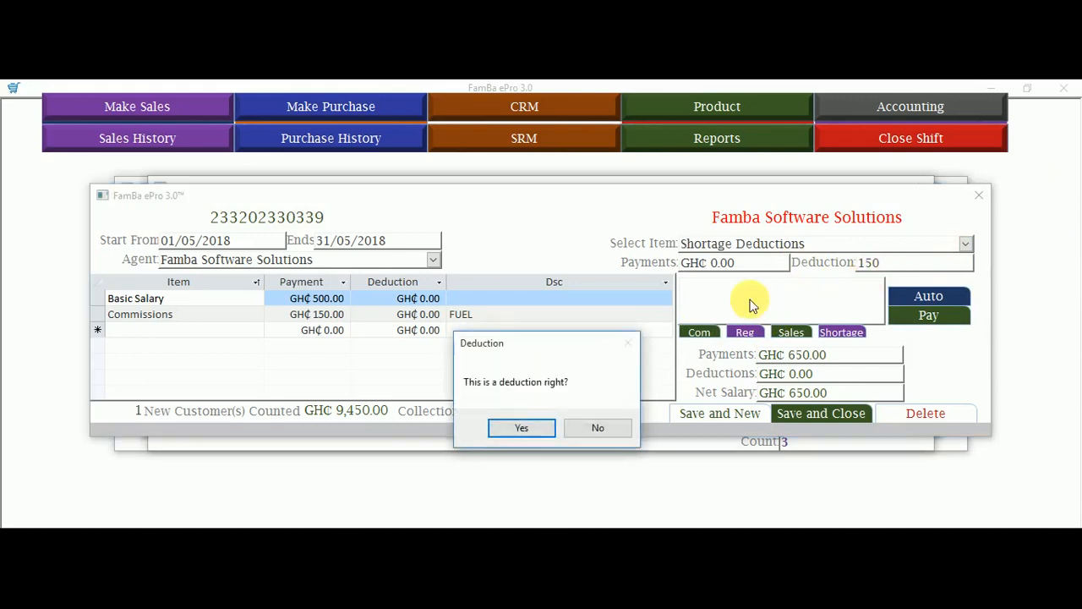
pyautogui.click(514, 431)
pyautogui.click(618, 427)
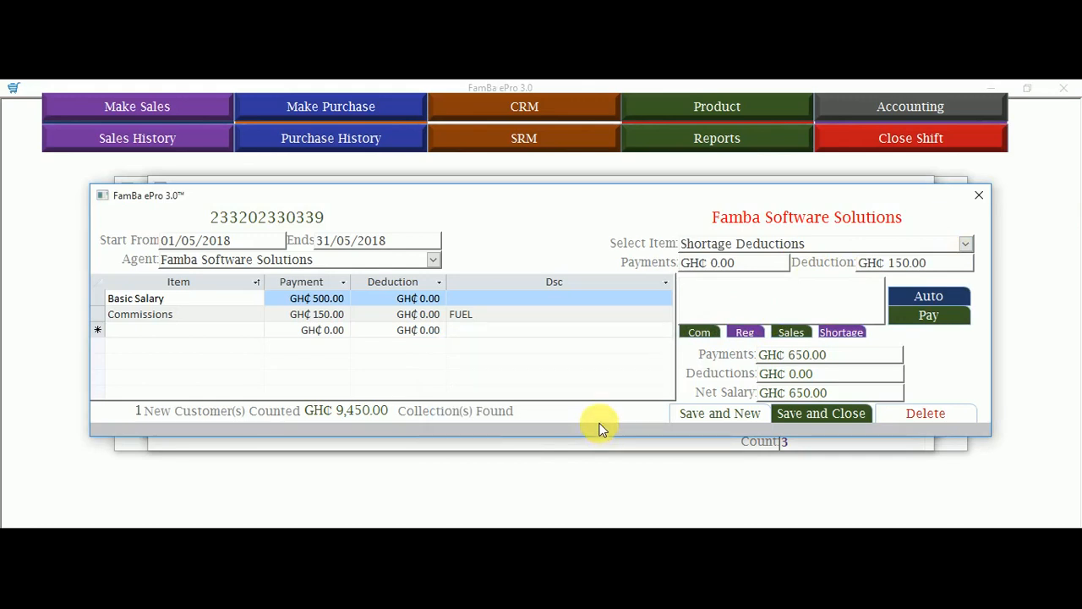
pyautogui.click(923, 314)
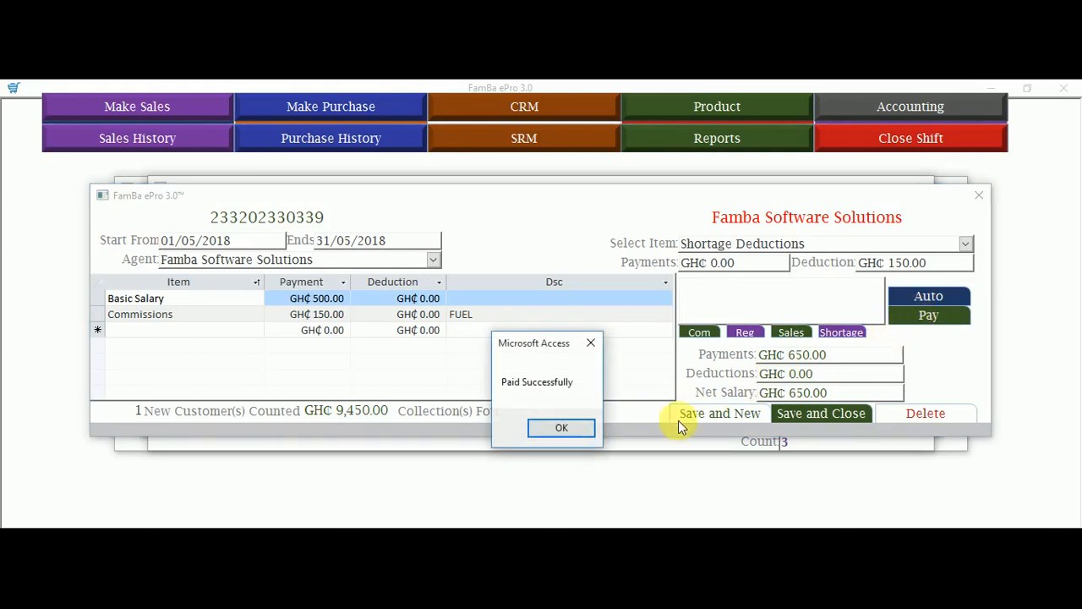
pyautogui.click(560, 429)
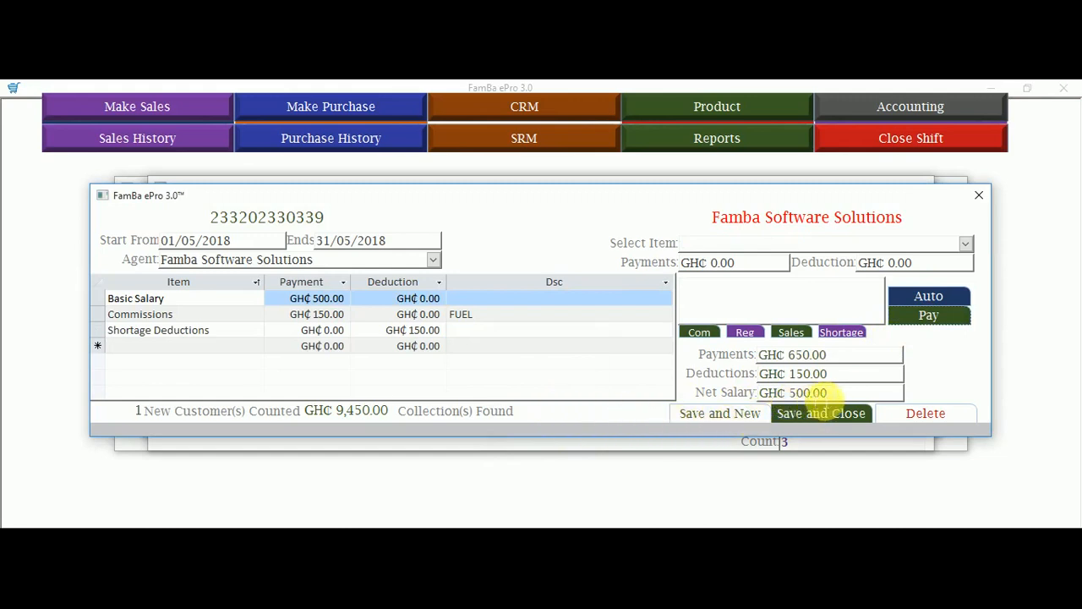
# Save the staff payroll without sending an SMS, and close the payment slip and the payroll windows
pyautogui.click(708, 415)
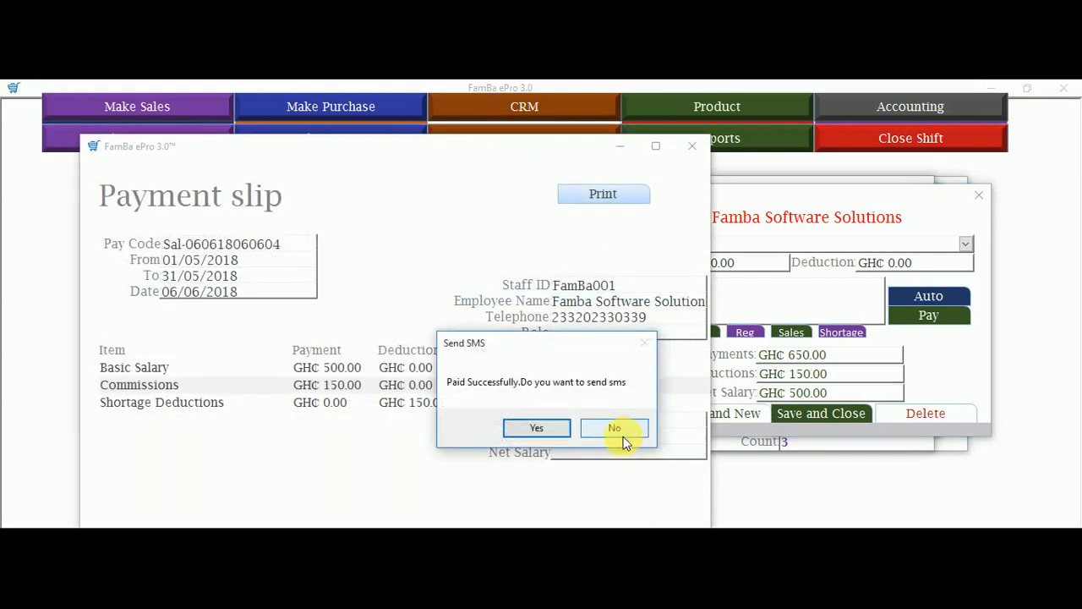
pyautogui.click(623, 431)
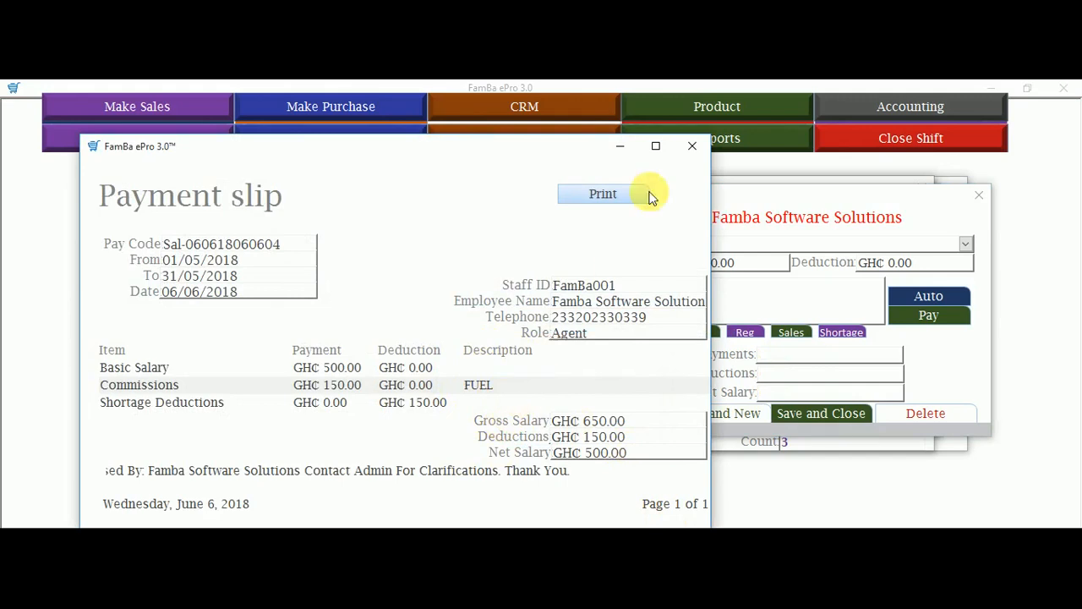
pyautogui.click(701, 148)
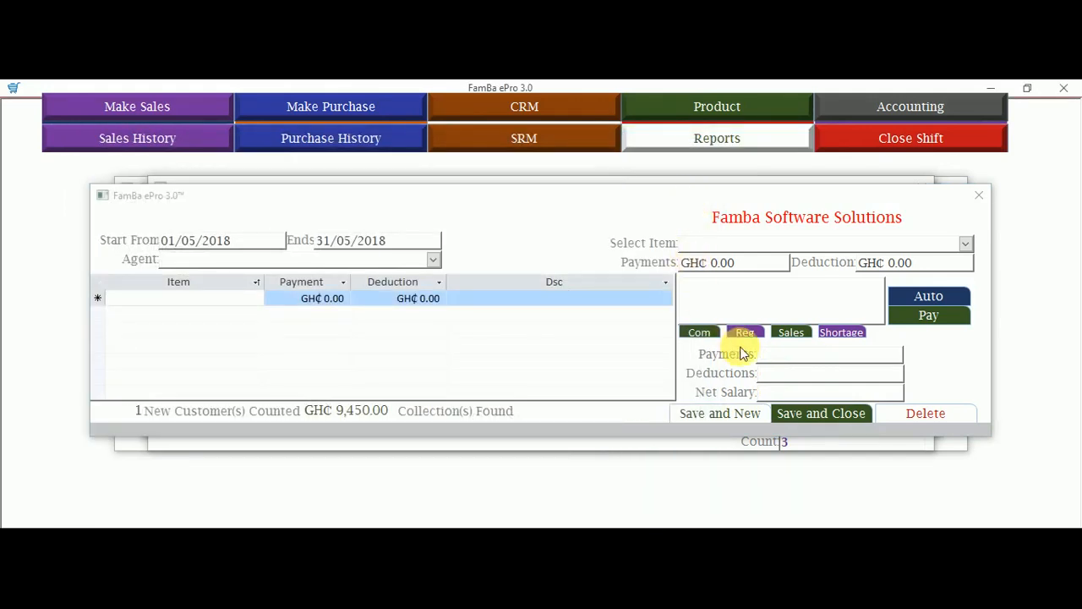
pyautogui.click(978, 195)
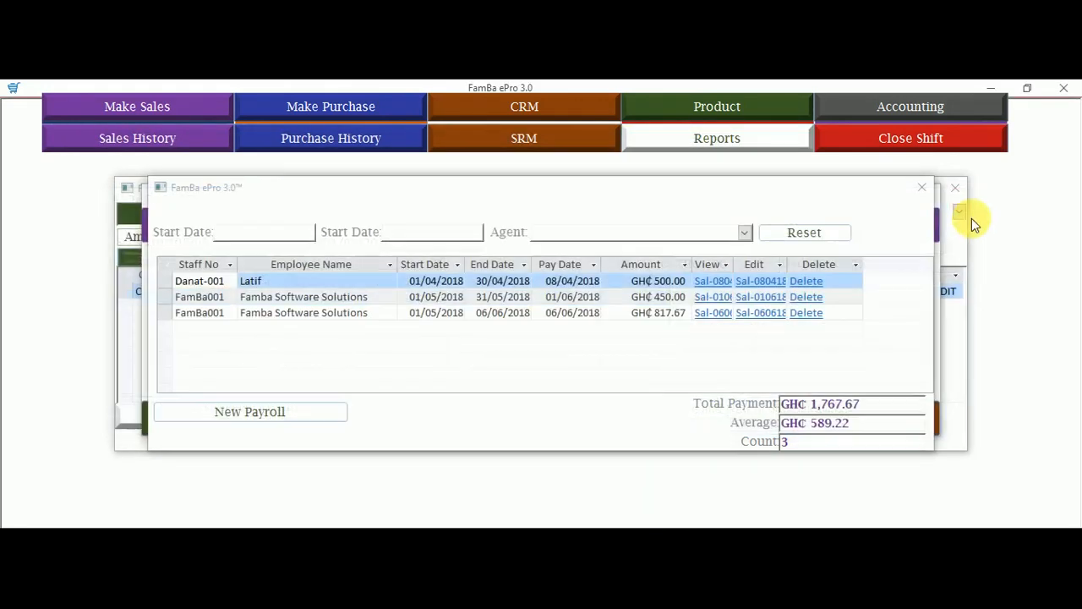
pyautogui.click(920, 188)
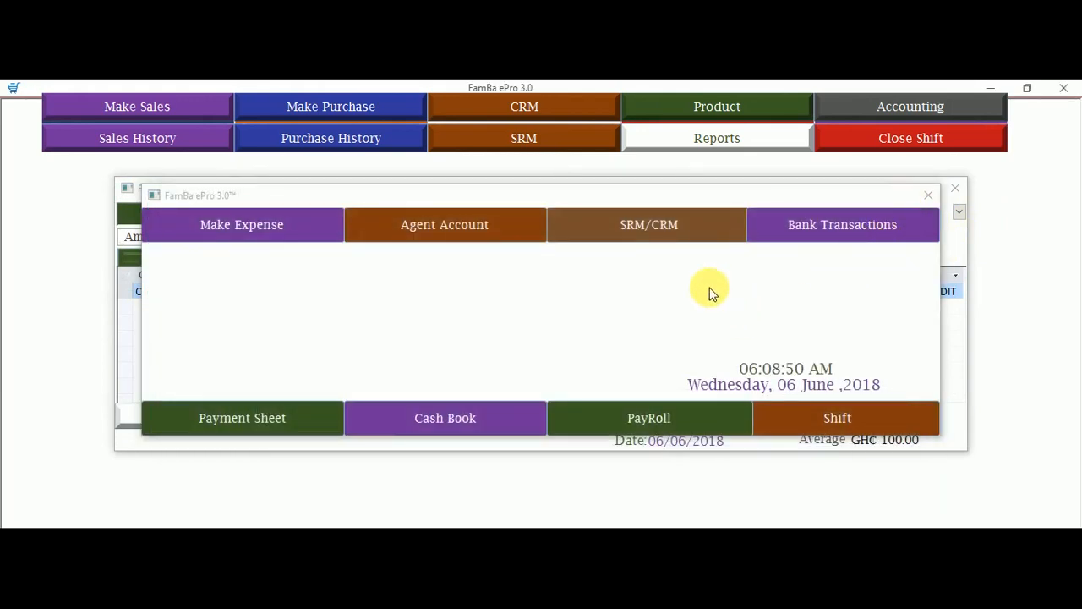
# Review the agent account records filtered by FAMBA TRAINING and by Famba Software Solutions, examine the shortage deduction entry, and close them
pyautogui.click(414, 238)
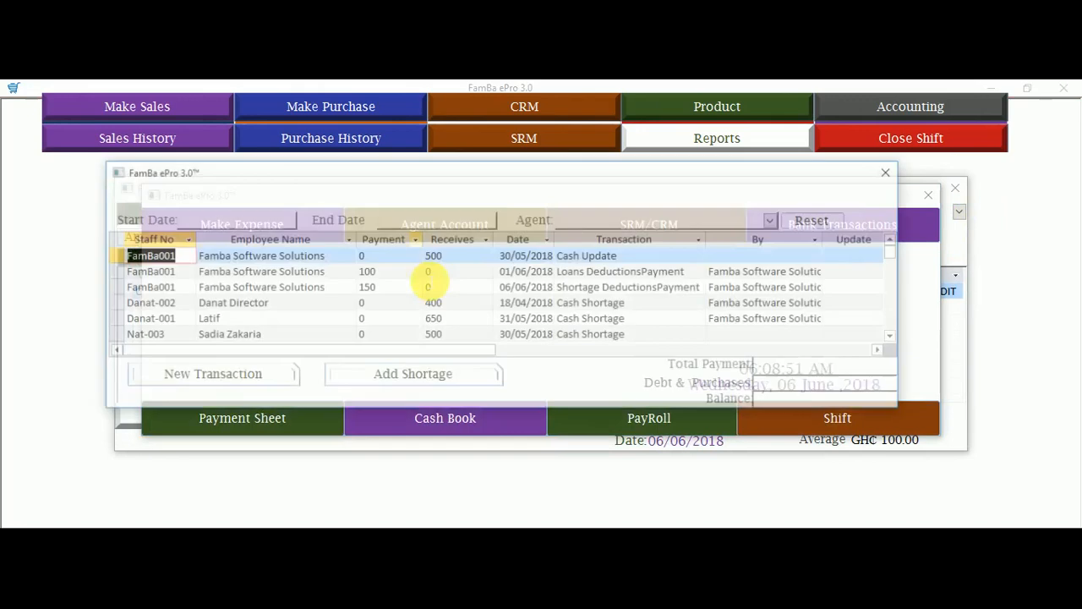
pyautogui.click(772, 220)
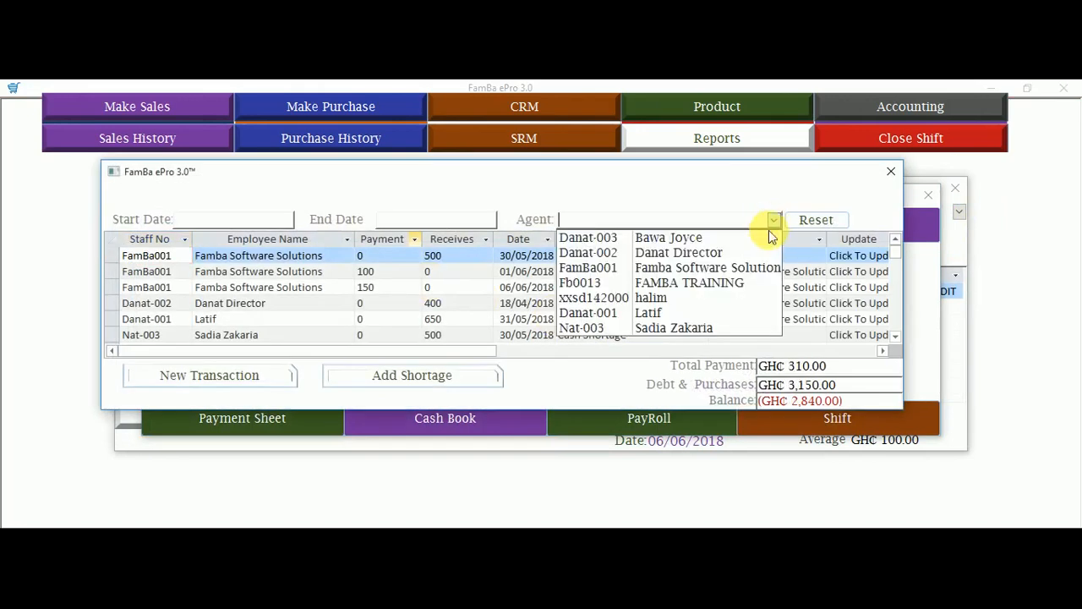
pyautogui.click(717, 282)
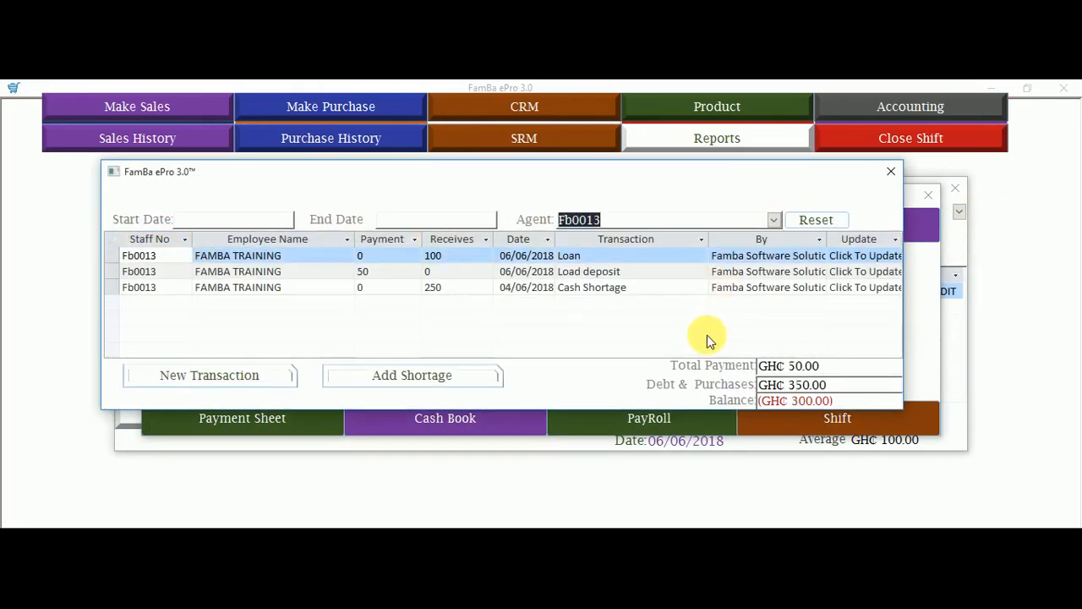
pyautogui.click(773, 220)
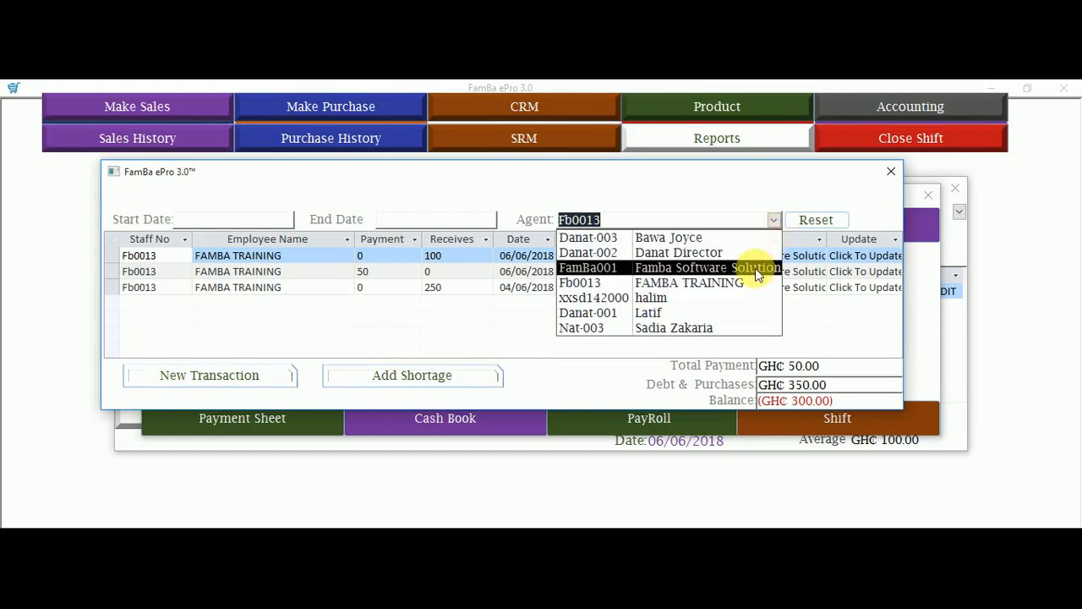
pyautogui.click(759, 268)
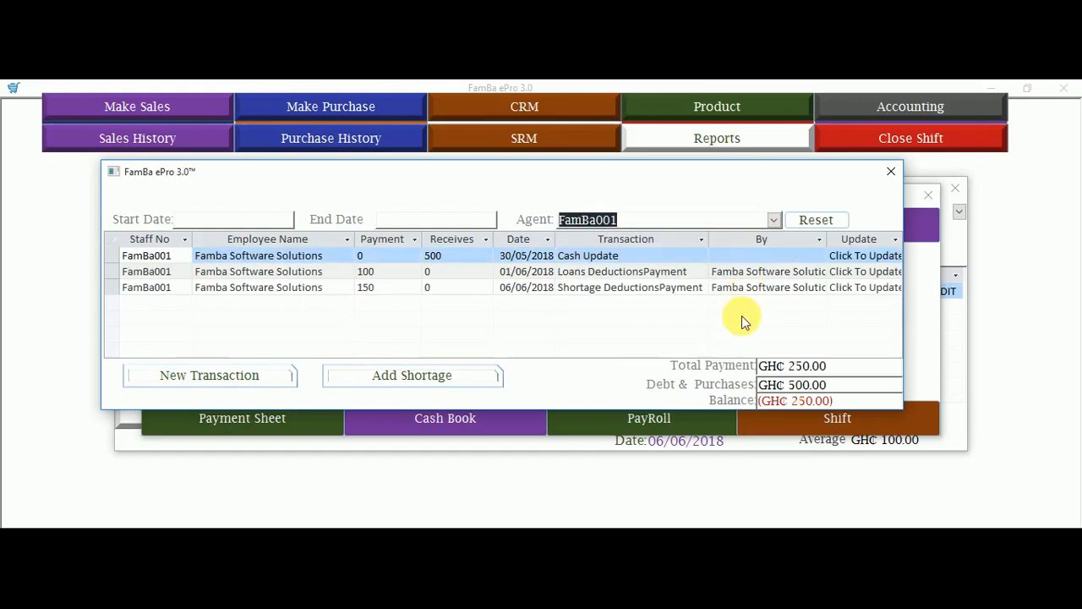
pyautogui.click(118, 289)
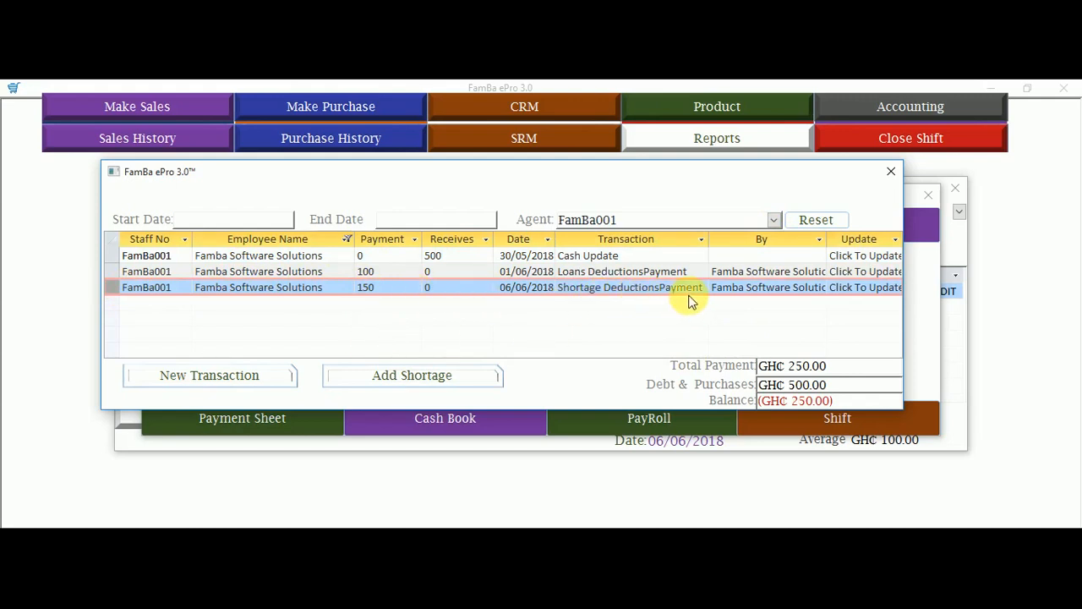
pyautogui.click(890, 174)
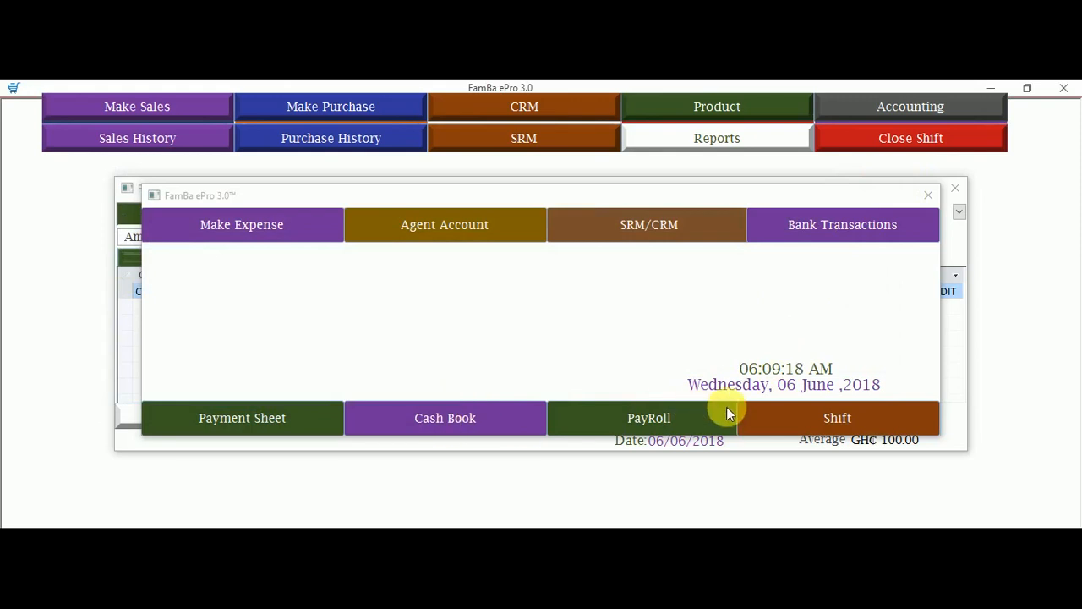
# Review the shift records and the cash book's cash statement, closing them along with the remaining accounting windows
pyautogui.click(768, 412)
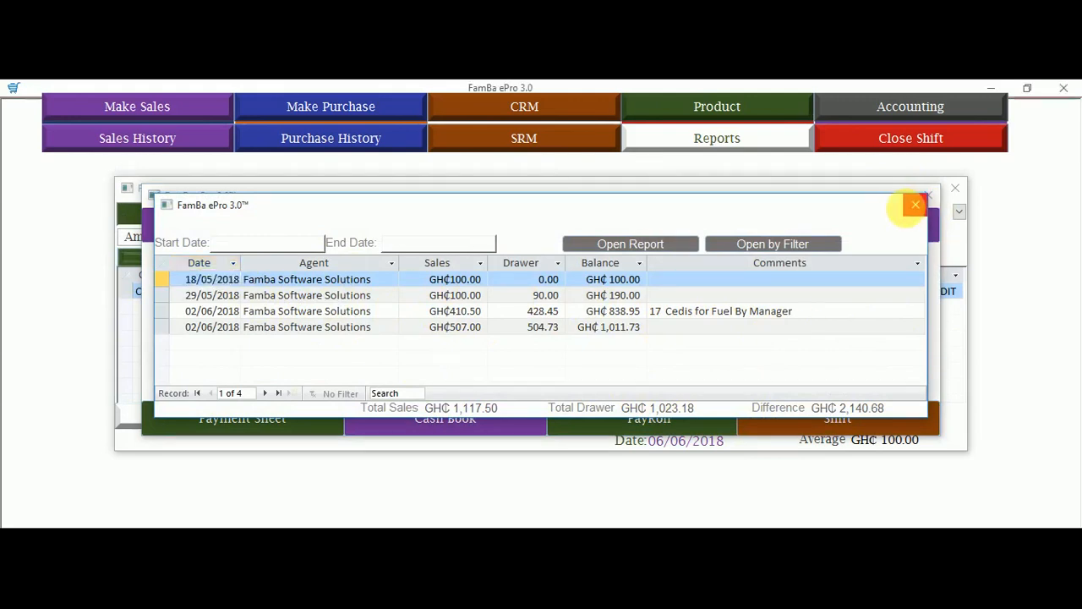
pyautogui.click(914, 206)
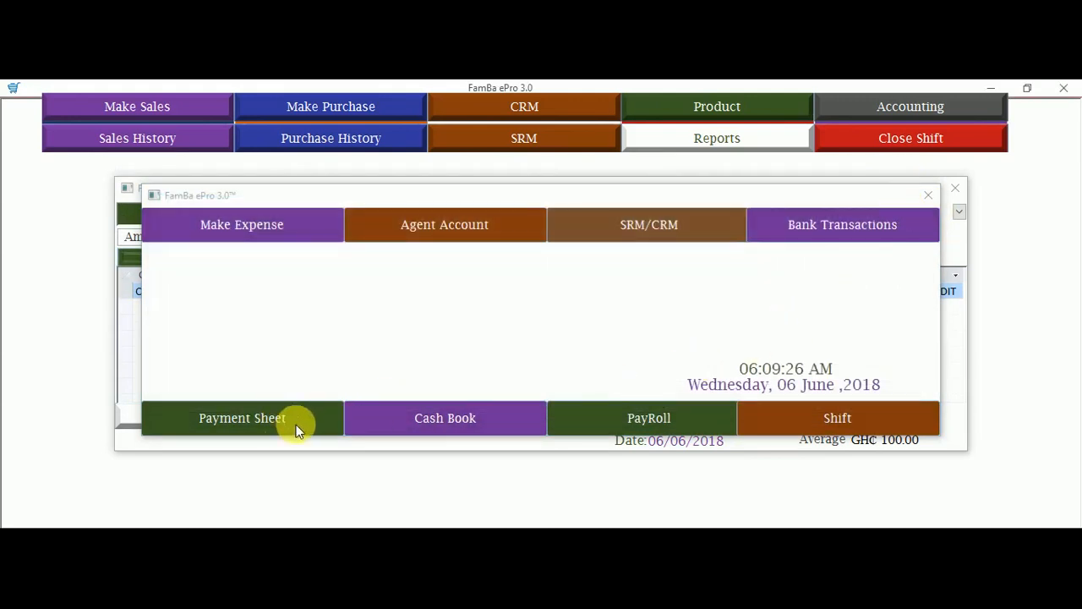
pyautogui.click(457, 418)
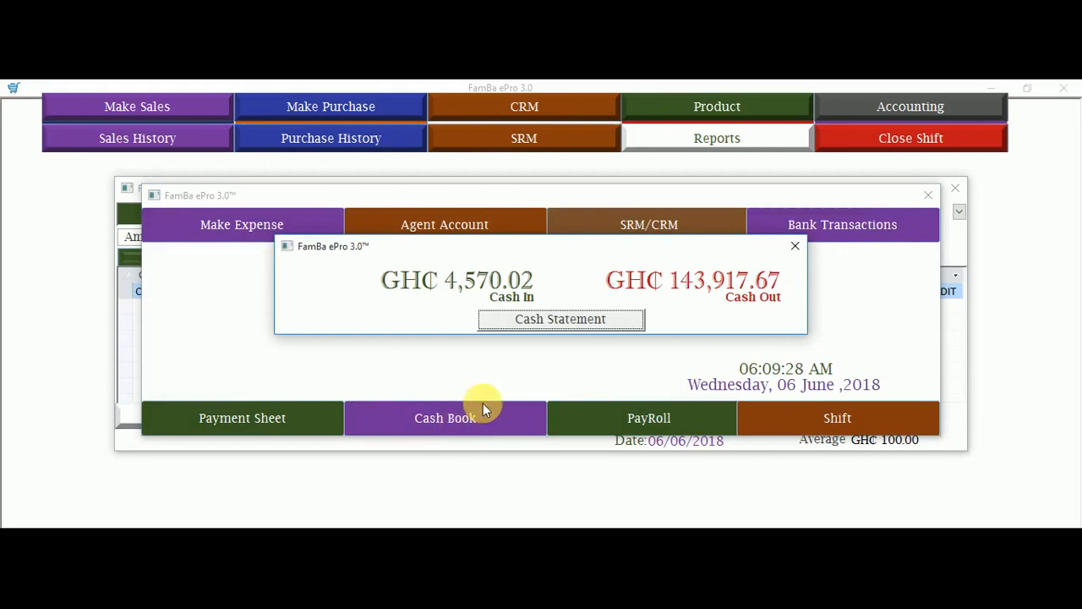
pyautogui.click(578, 320)
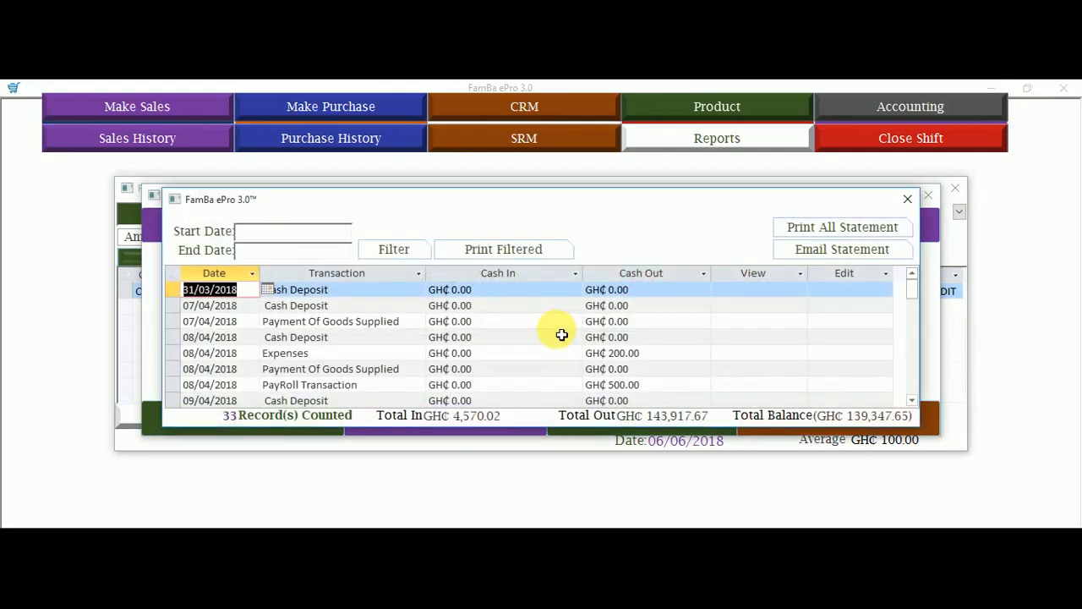
pyautogui.scroll(-10, 616, 350)
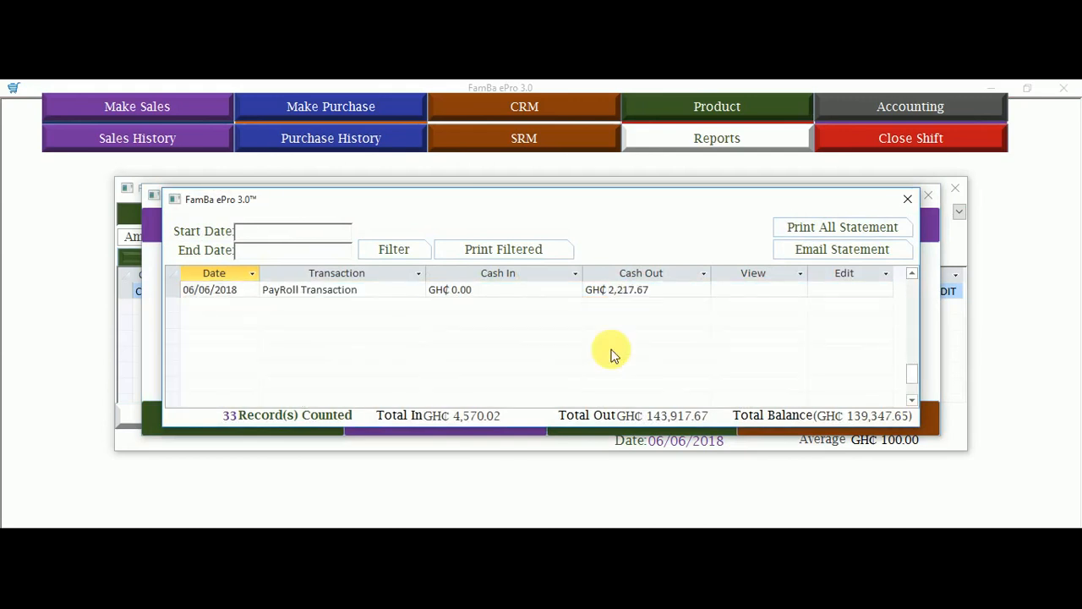
pyautogui.scroll(4, 614, 352)
pyautogui.scroll(6, 607, 352)
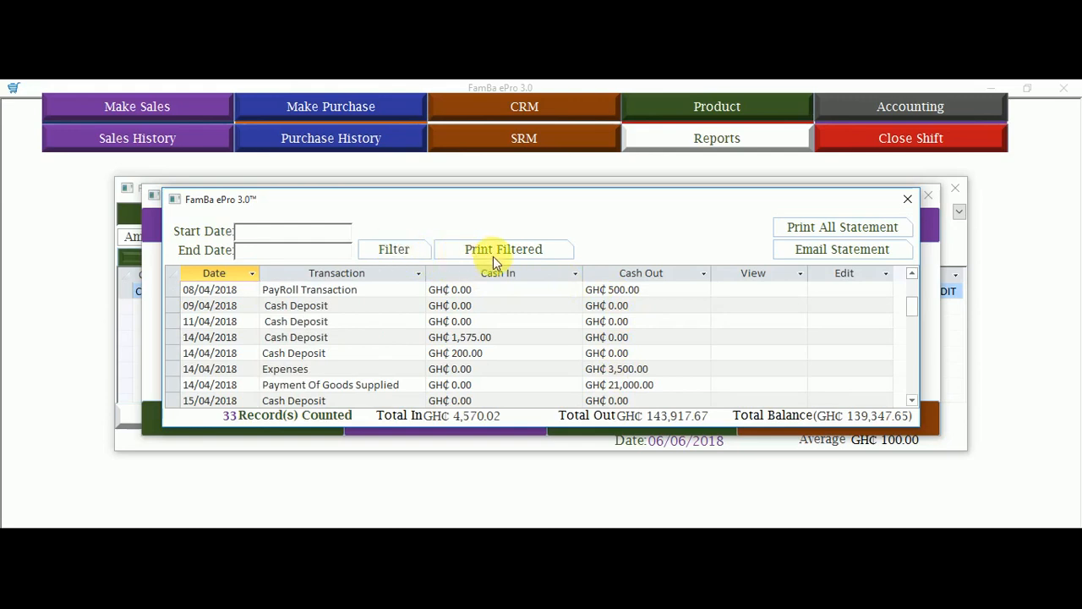
pyautogui.click(907, 200)
pyautogui.click(801, 252)
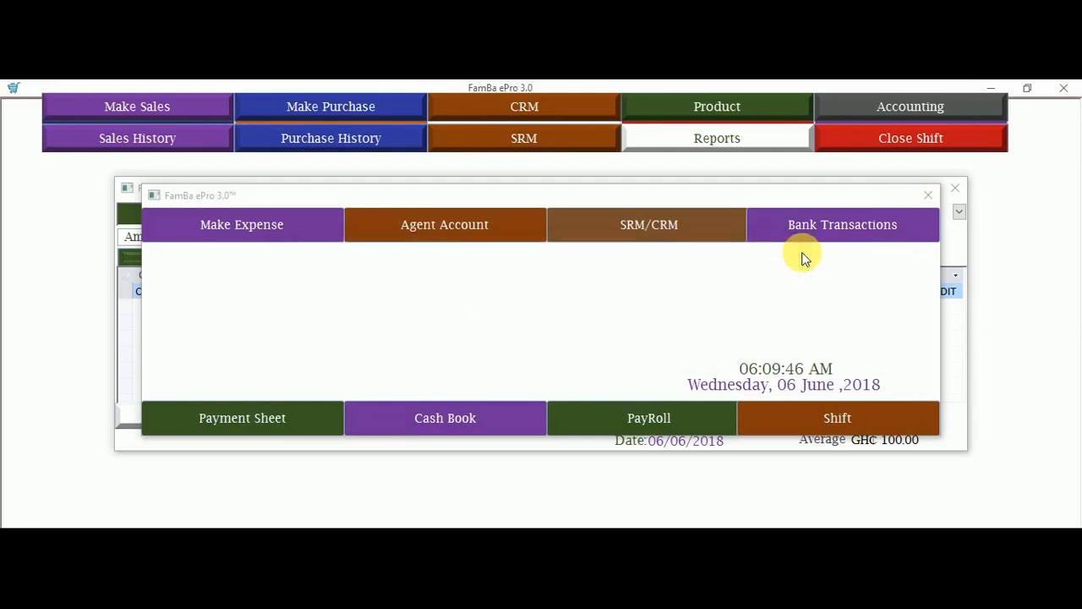
pyautogui.click(926, 197)
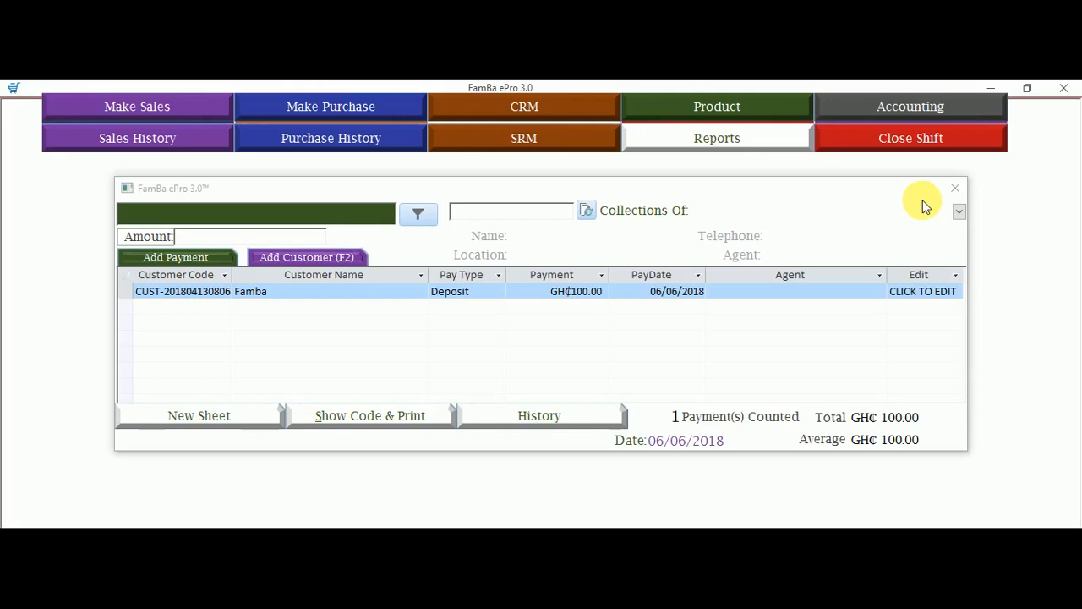
pyautogui.click(955, 188)
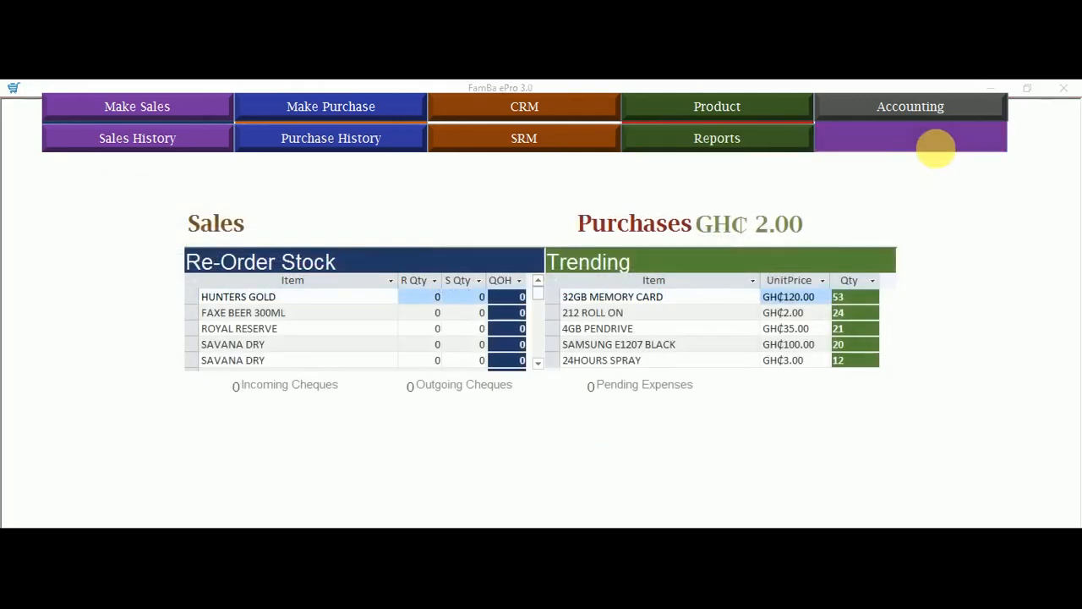
# Close the current shift with a closing cash of 150, leaving the note empty
pyautogui.click(941, 151)
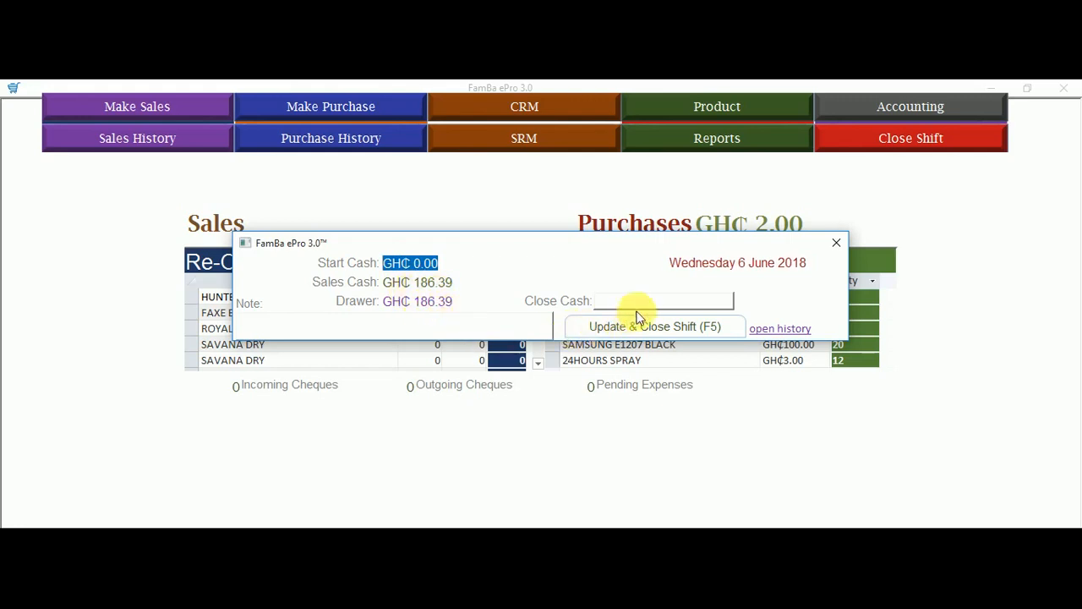
pyautogui.click(732, 303)
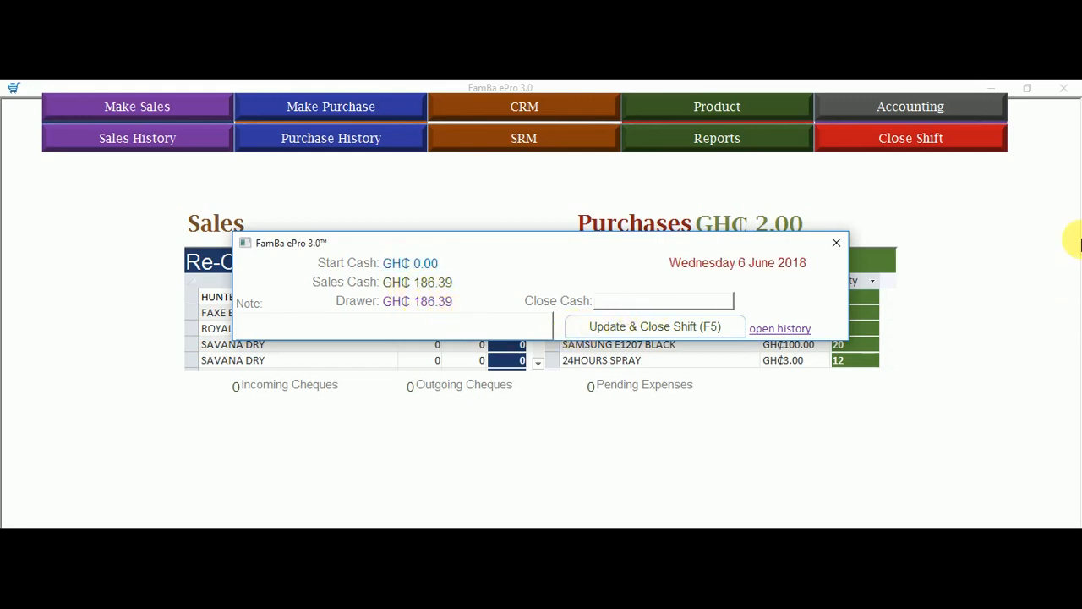
pyautogui.write('150')
pyautogui.press('Tab')
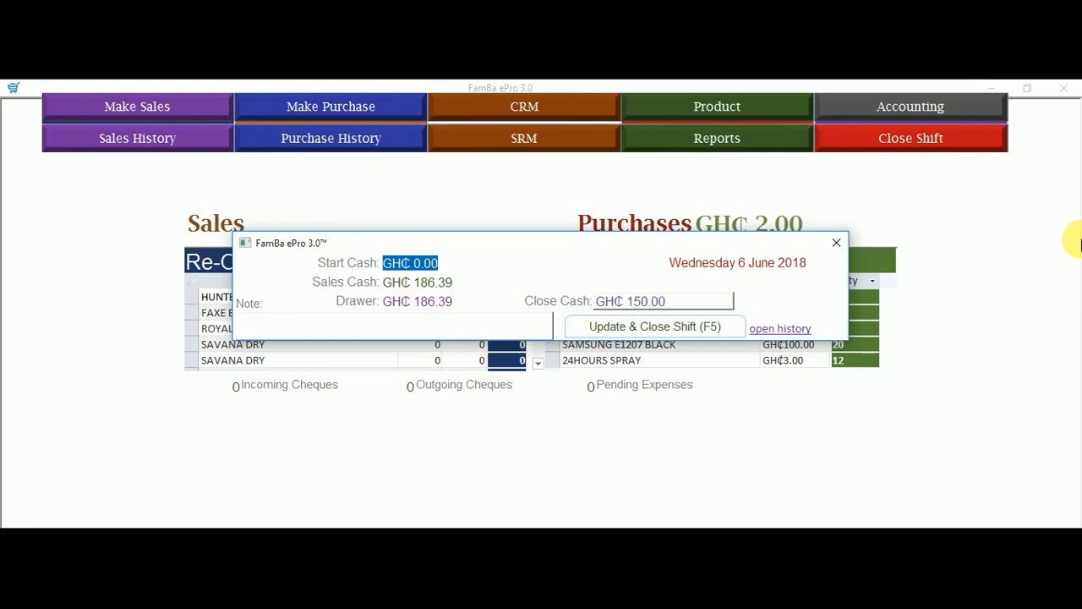
pyautogui.click(298, 330)
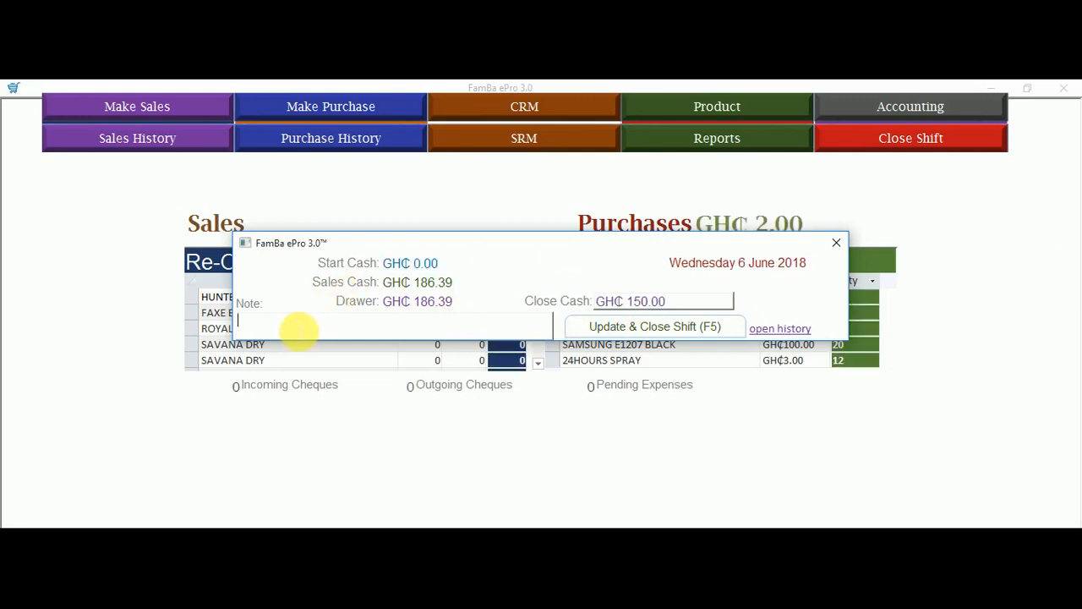
pyautogui.click(702, 329)
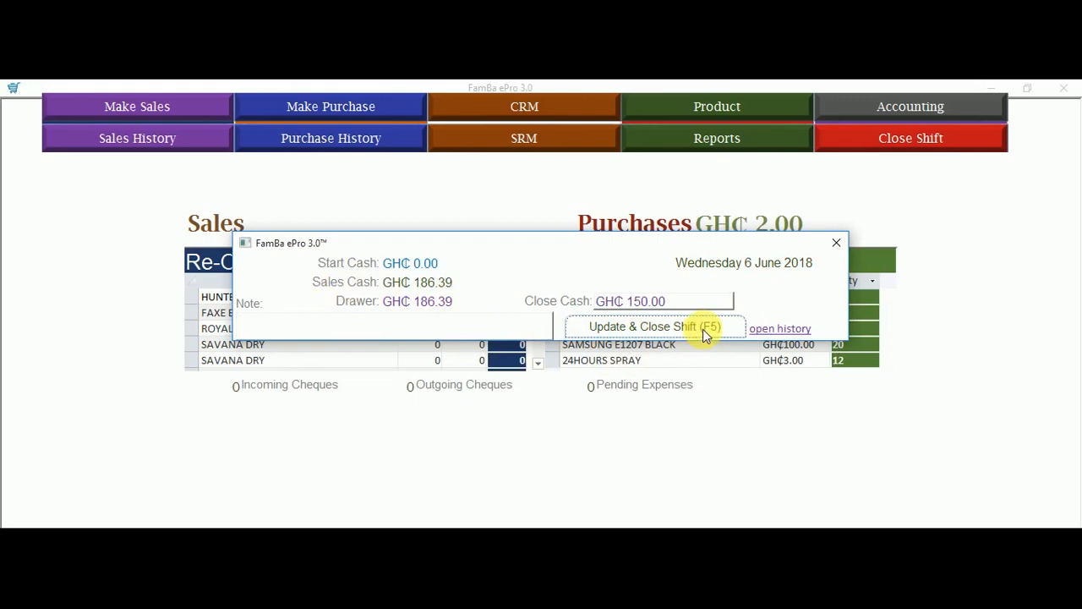
pyautogui.click(699, 435)
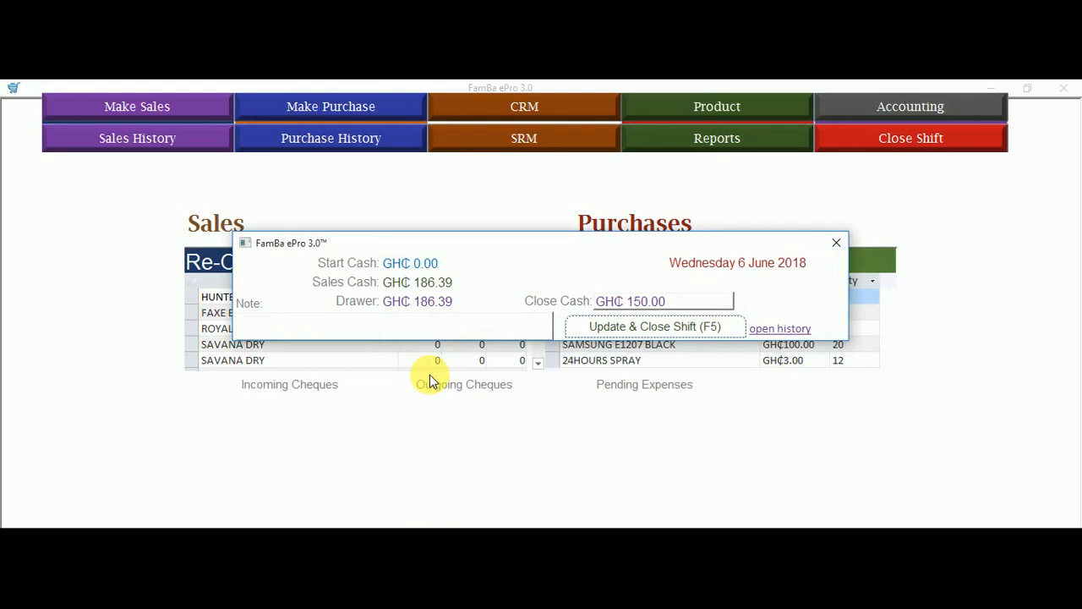
pyautogui.click(442, 330)
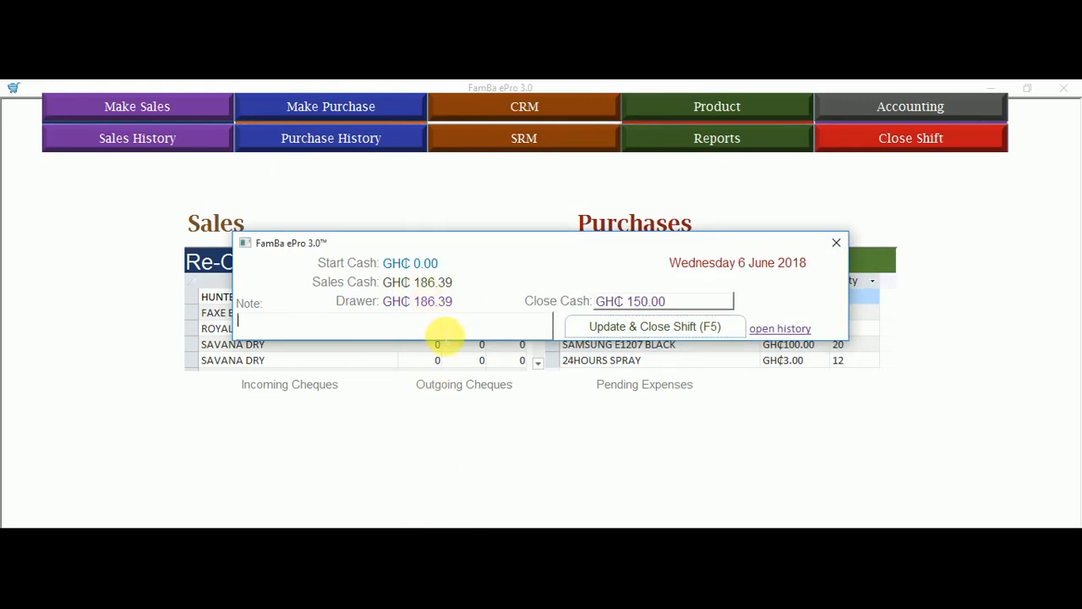
pyautogui.click(843, 249)
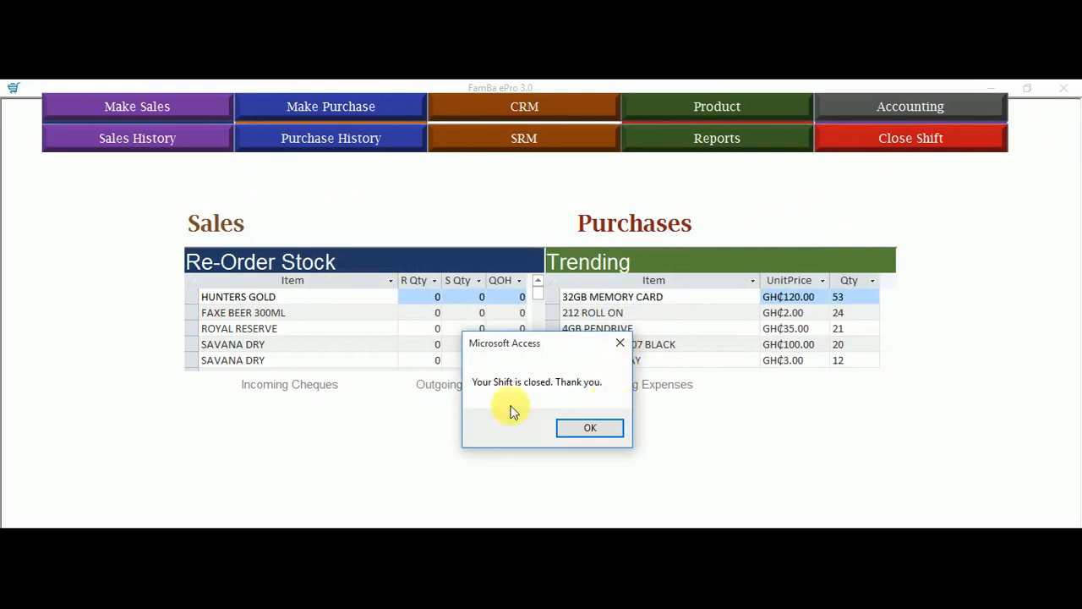
# Acknowledge the shift closure, decline to quit the program, and review the End Of Day Report before closing it
pyautogui.click(585, 431)
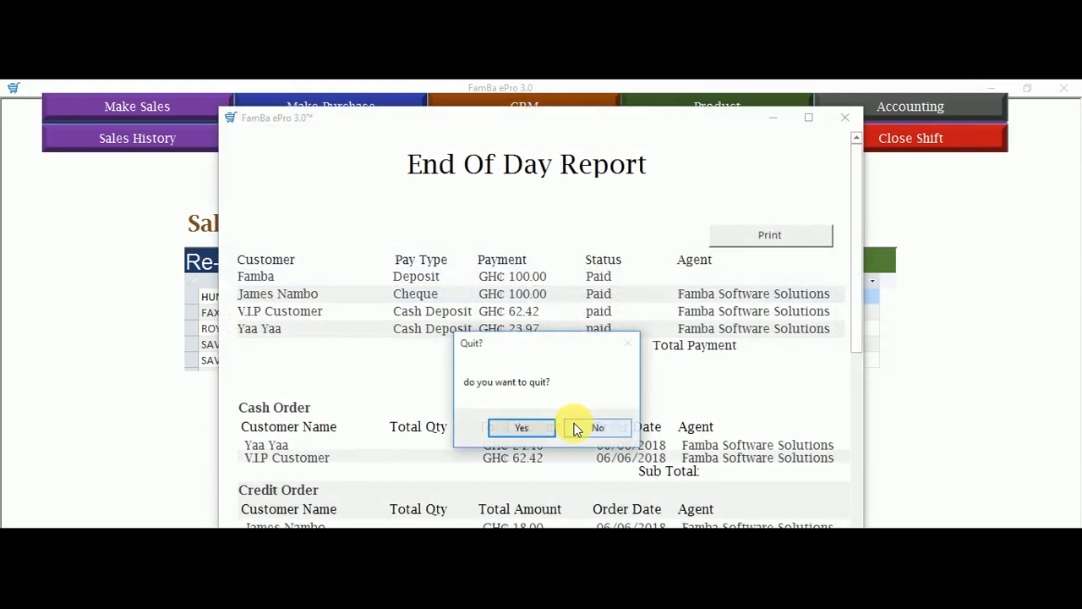
pyautogui.click(590, 429)
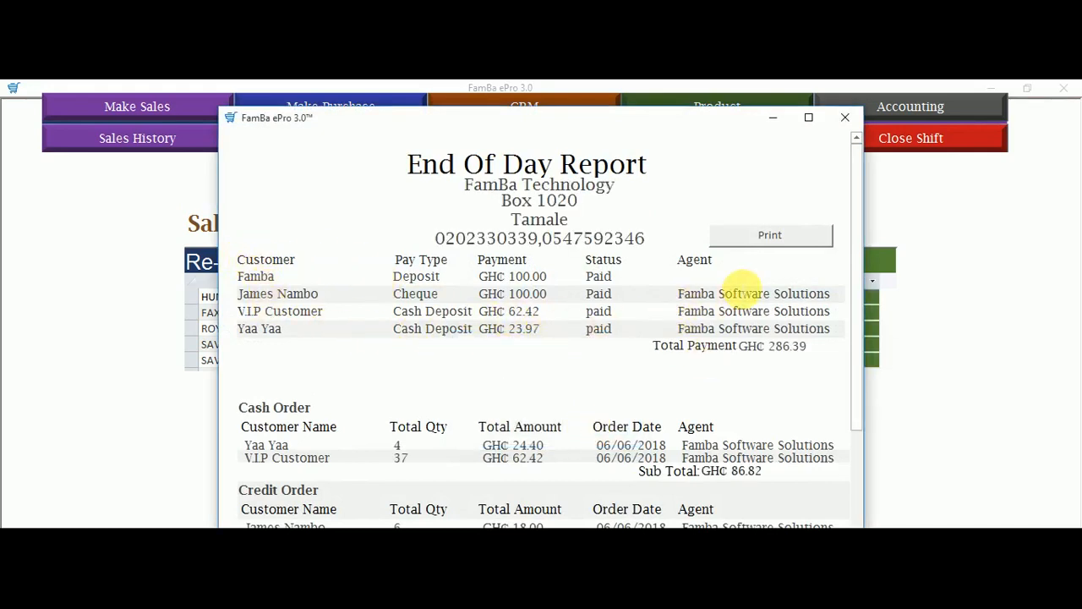
pyautogui.moveTo(858, 288)
pyautogui.mouseDown()
pyautogui.moveTo(806, 452)
pyautogui.moveTo(834, 415)
pyautogui.moveTo(864, 262)
pyautogui.moveTo(866, 154)
pyautogui.mouseUp()
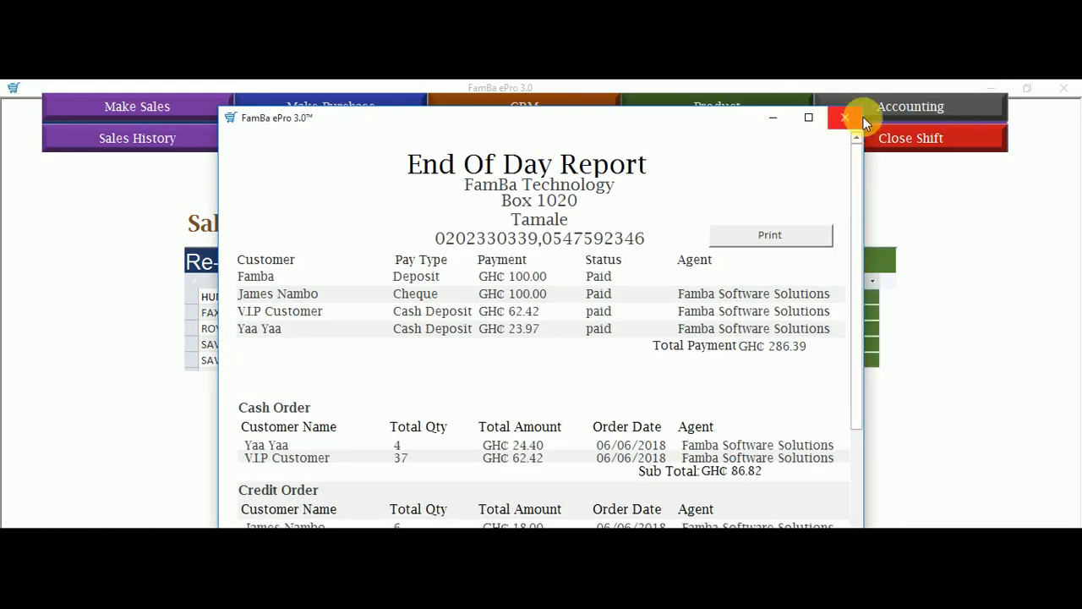
pyautogui.click(856, 118)
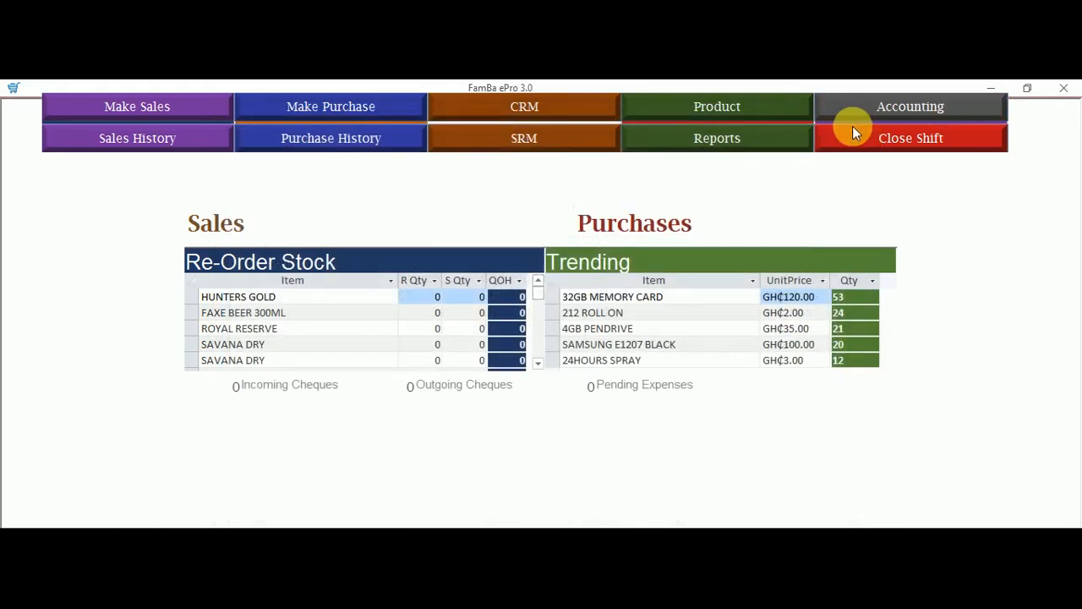